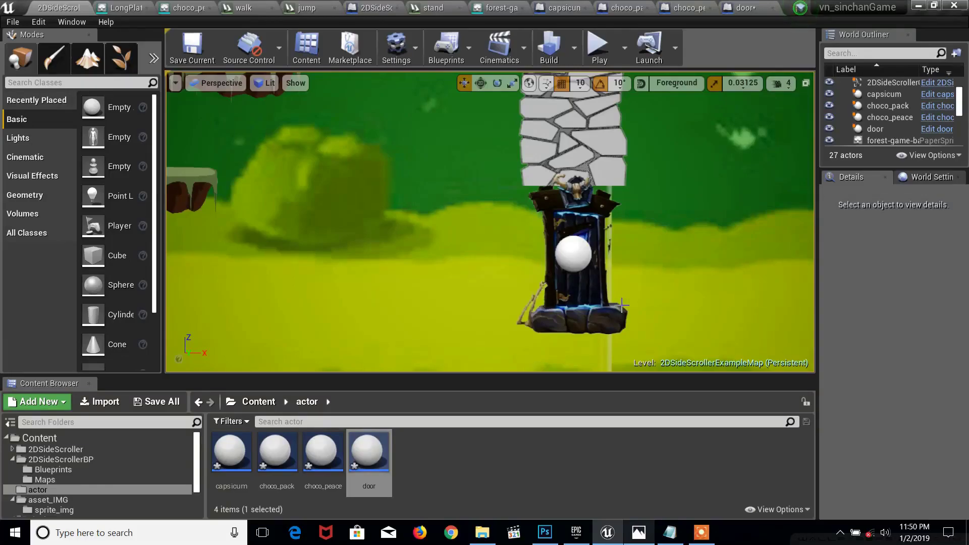
# Zoom out the level view and review the capsicum, pickup and door images in the img folder
pyautogui.scroll(-1, 623, 304)
pyautogui.scroll(-1, 579, 302)
pyautogui.scroll(-2, 500, 255)
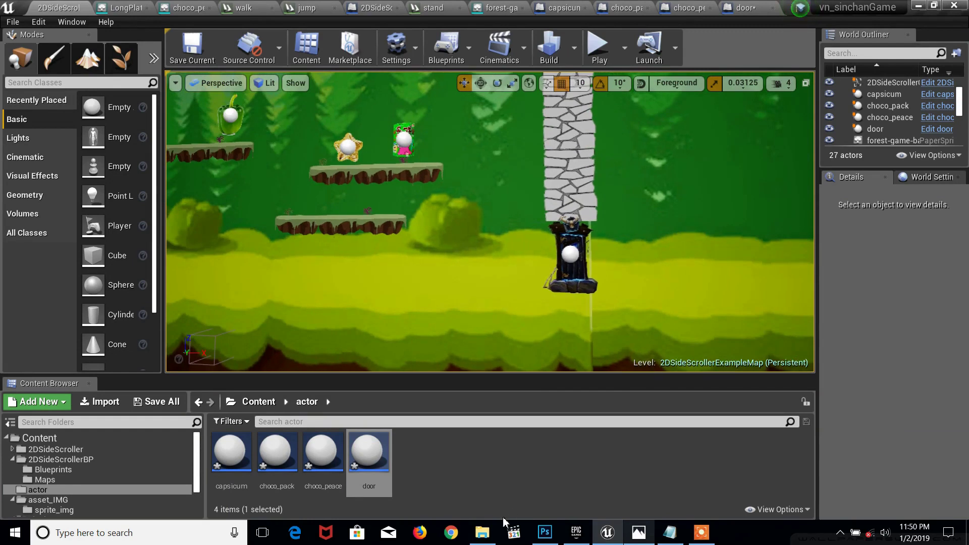
pyautogui.click(482, 532)
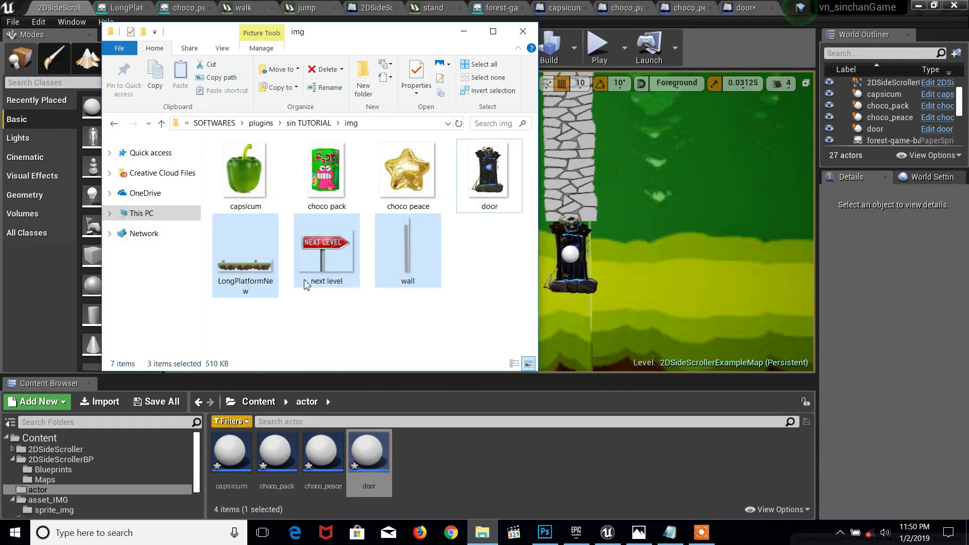
pyautogui.click(243, 184)
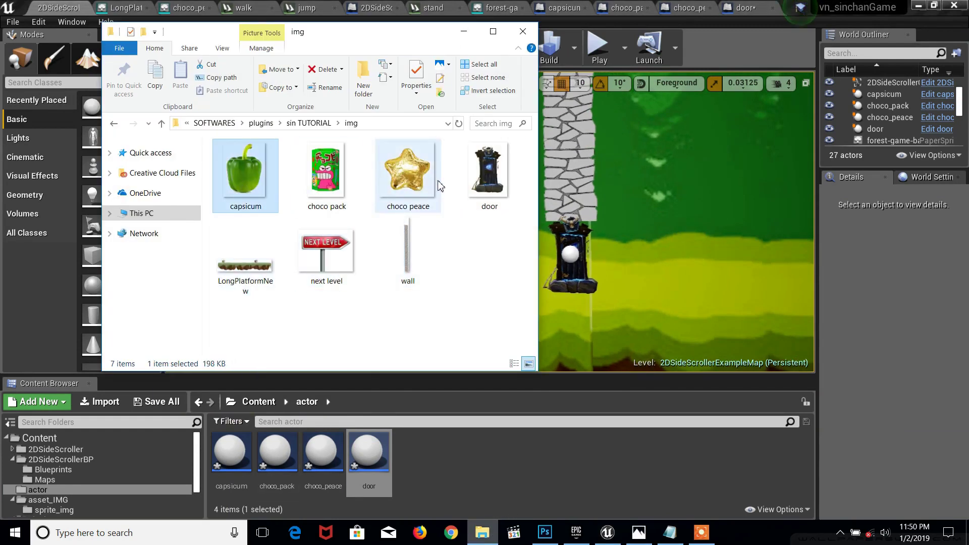
pyautogui.keyDown('shift'); pyautogui.click(470, 174); pyautogui.keyUp('shift')
pyautogui.click(463, 31)
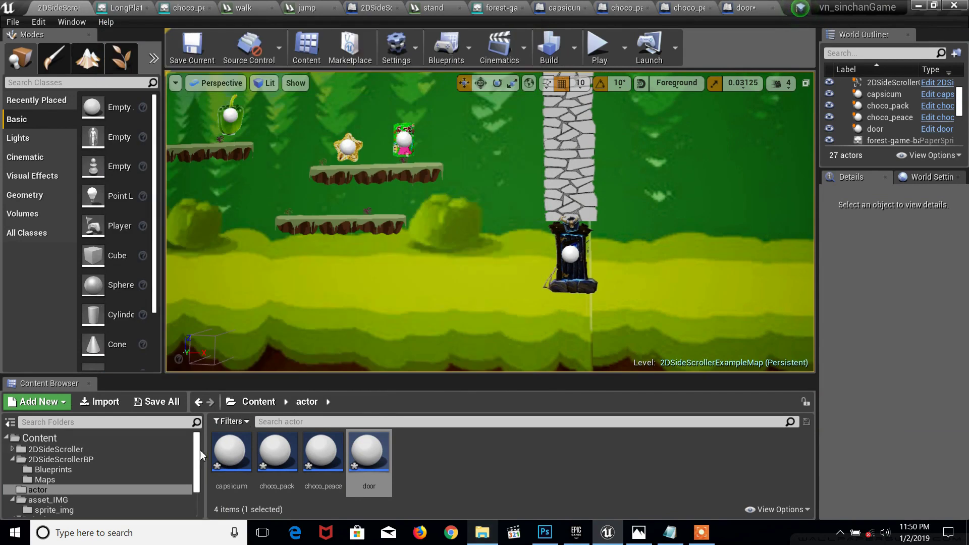
# Select the capsicum, choco_pack, choco_peace and door actor assets, then start a play test
pyautogui.click(231, 450)
pyautogui.click(275, 451)
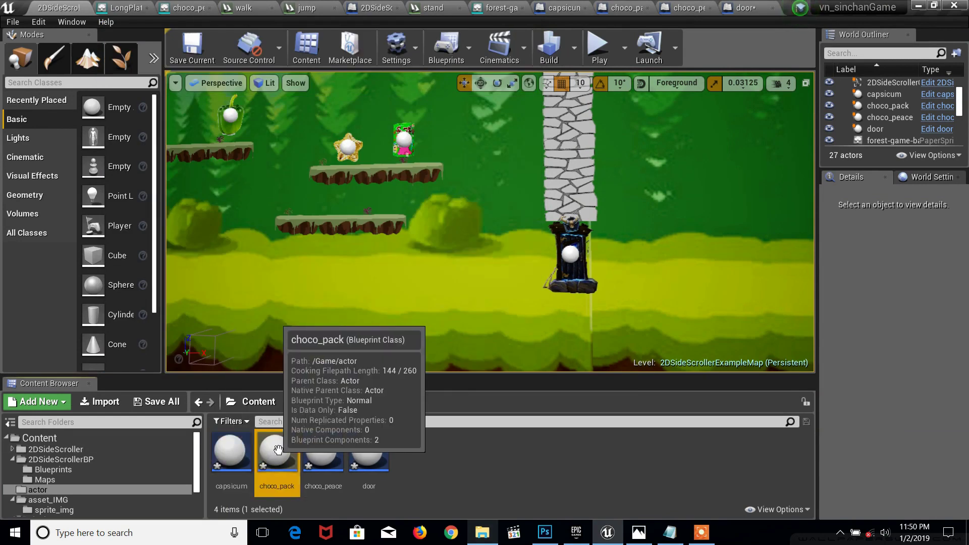
pyautogui.click(322, 450)
pyautogui.click(355, 451)
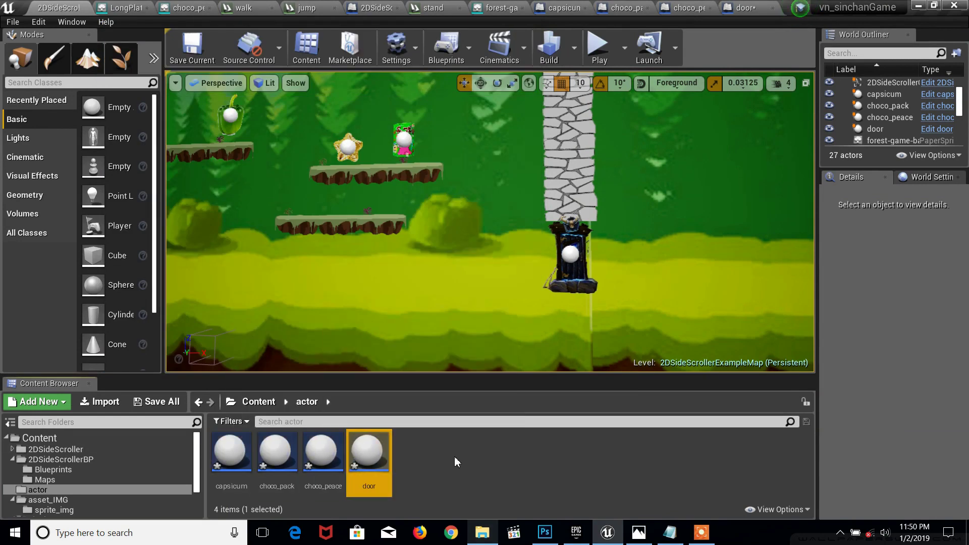
pyautogui.moveTo(521, 254); pyautogui.dragTo(511, 234, button='right')
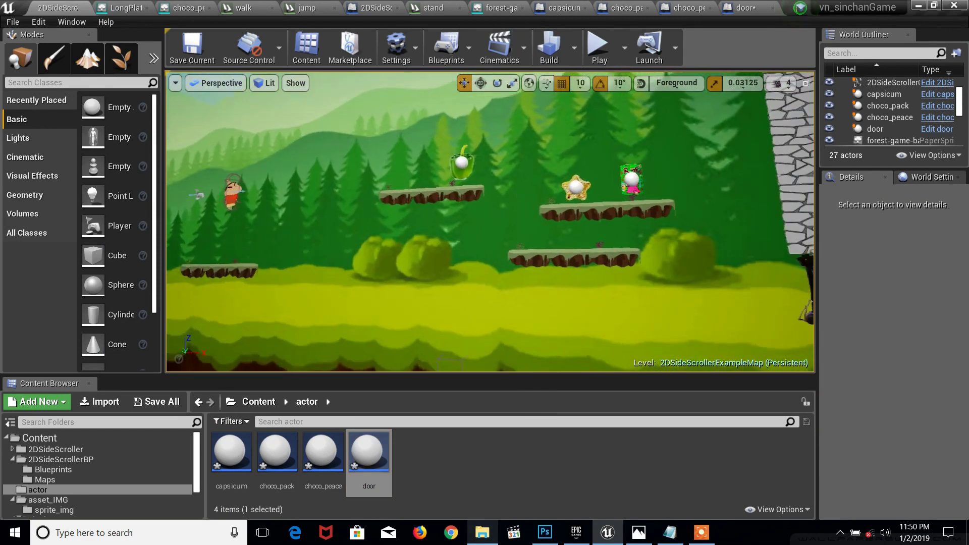
pyautogui.click(599, 61)
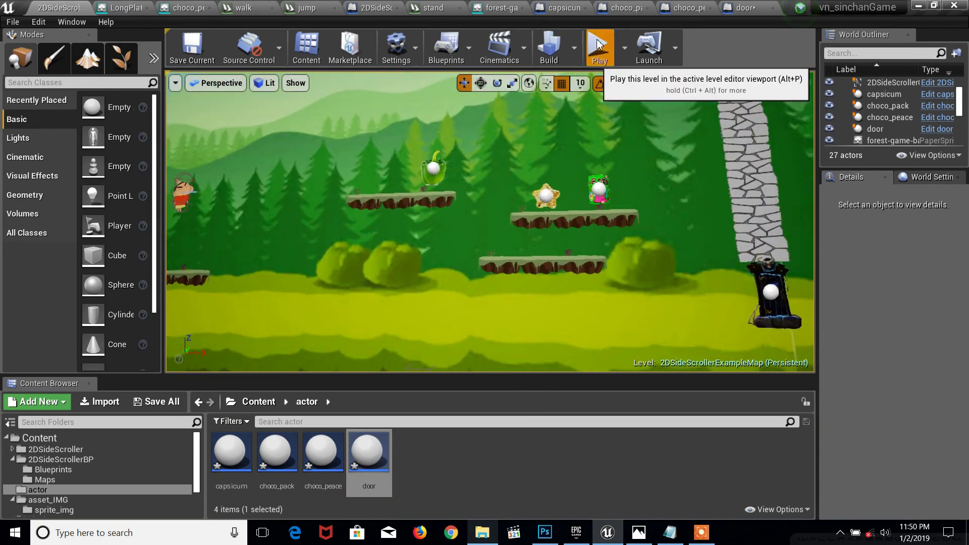
# Walk and jump the character rightward across the platforms past the pickups
pyautogui.press('d')
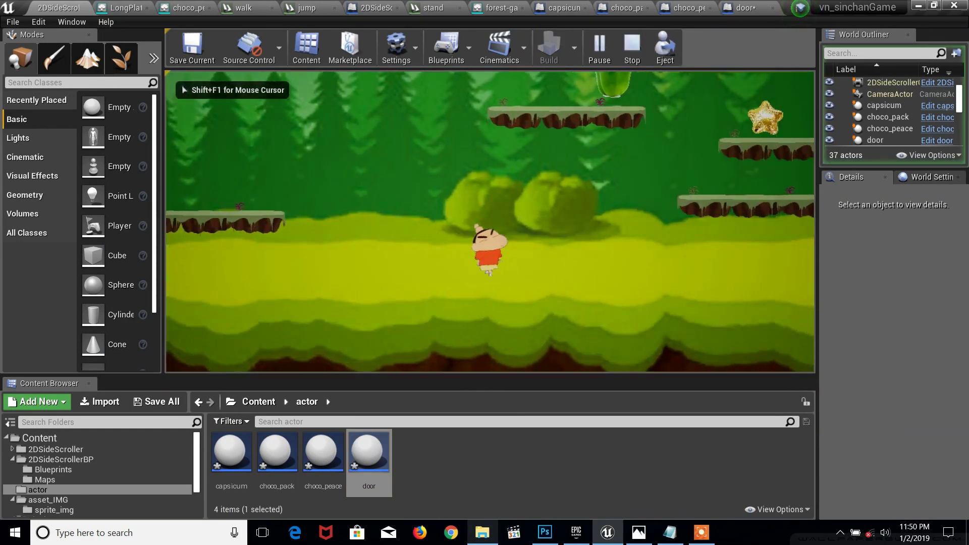
pyautogui.press('space')
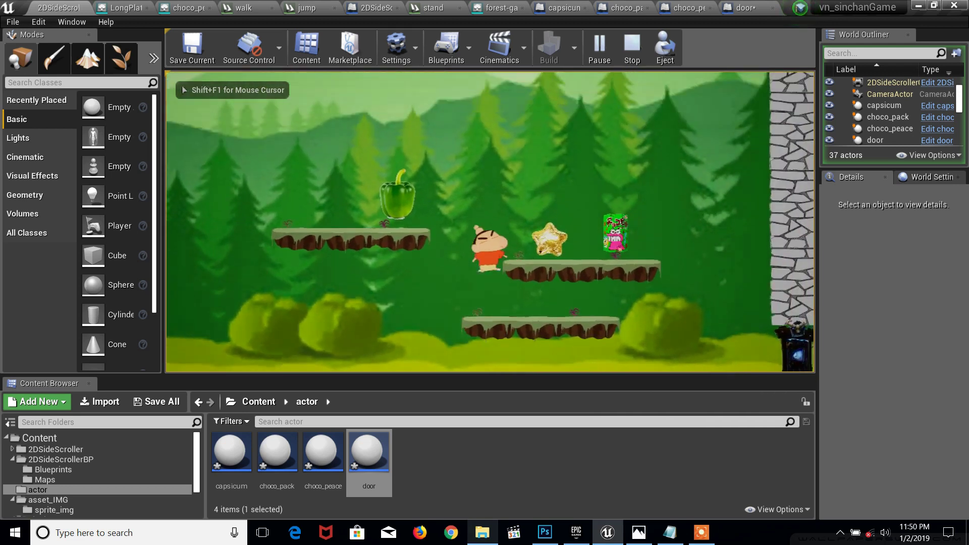
pyautogui.press('space')
pyautogui.press('d')
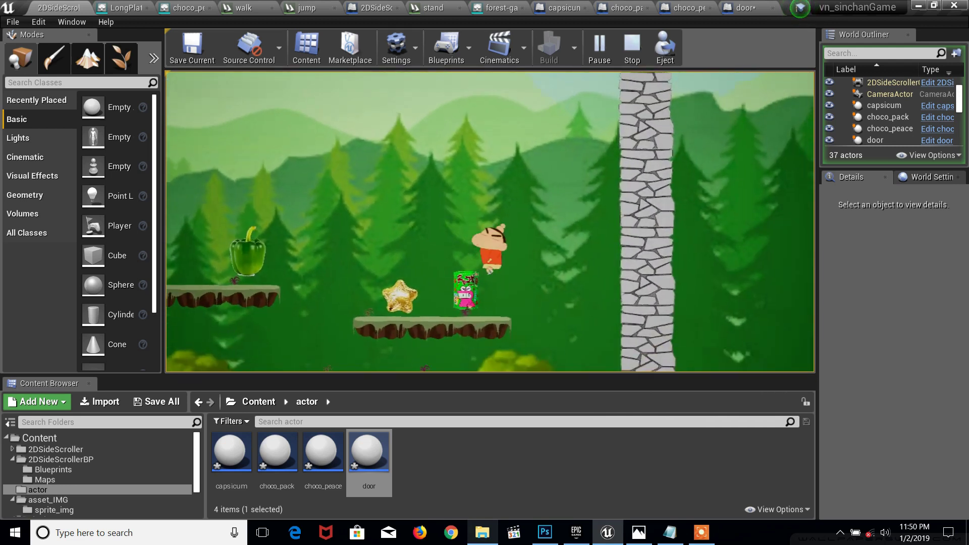
pyautogui.press('a')
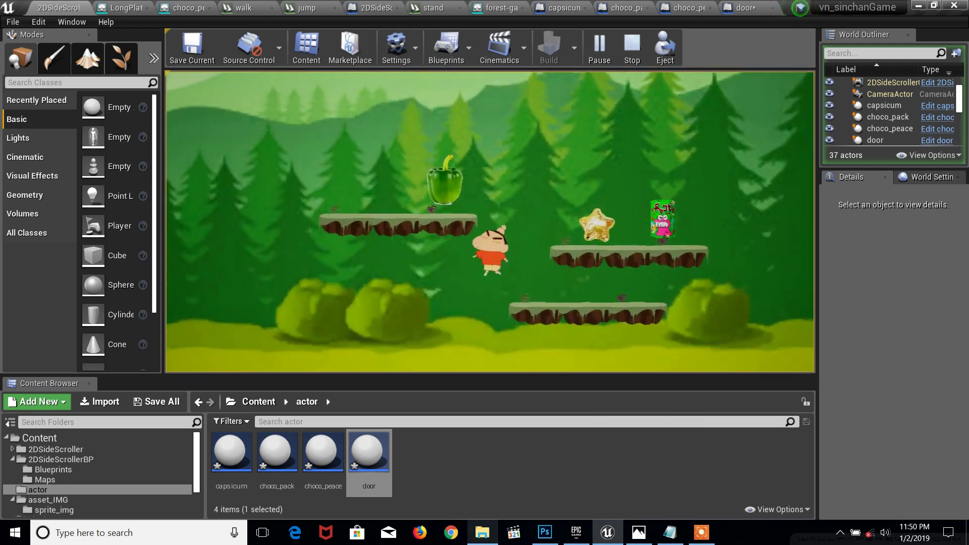
pyautogui.press('space')
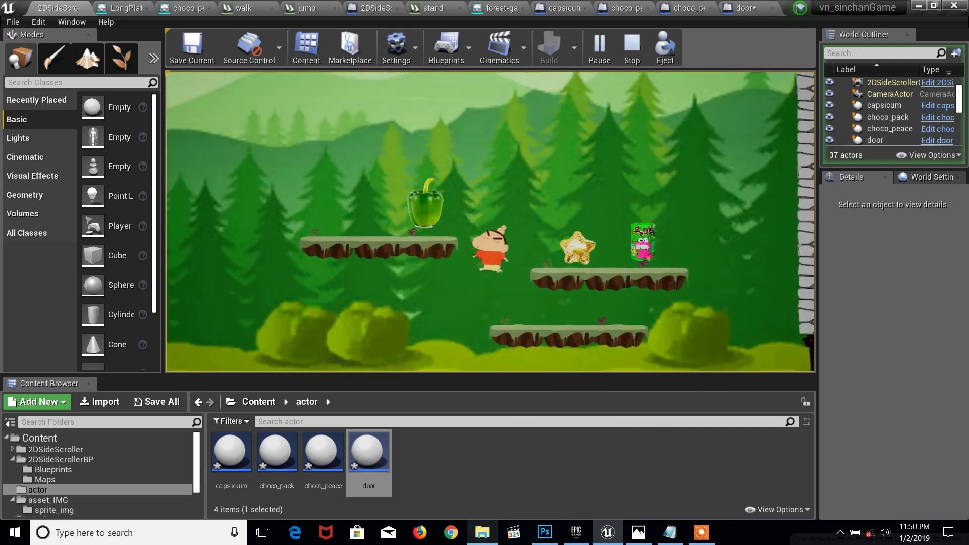
pyautogui.press('d')
# Jump up the higher platforms, drop beside the door, and stop the play session
pyautogui.press('space')
pyautogui.press('d')
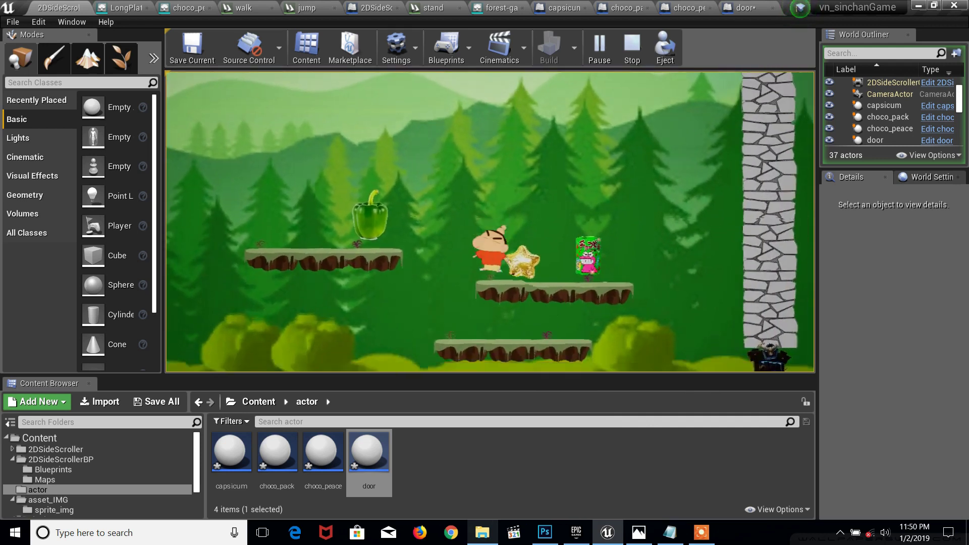
pyautogui.press('space')
pyautogui.press('d')
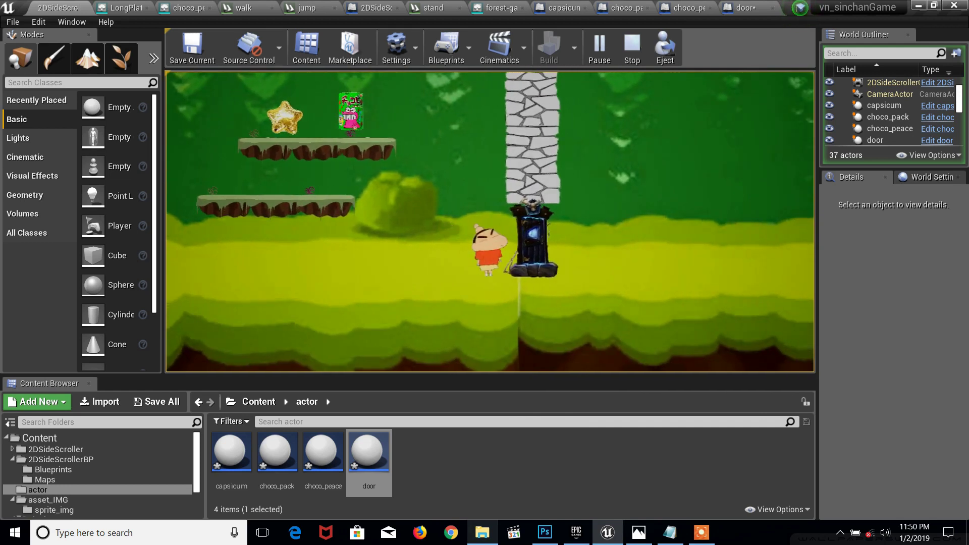
pyautogui.press('Escape')
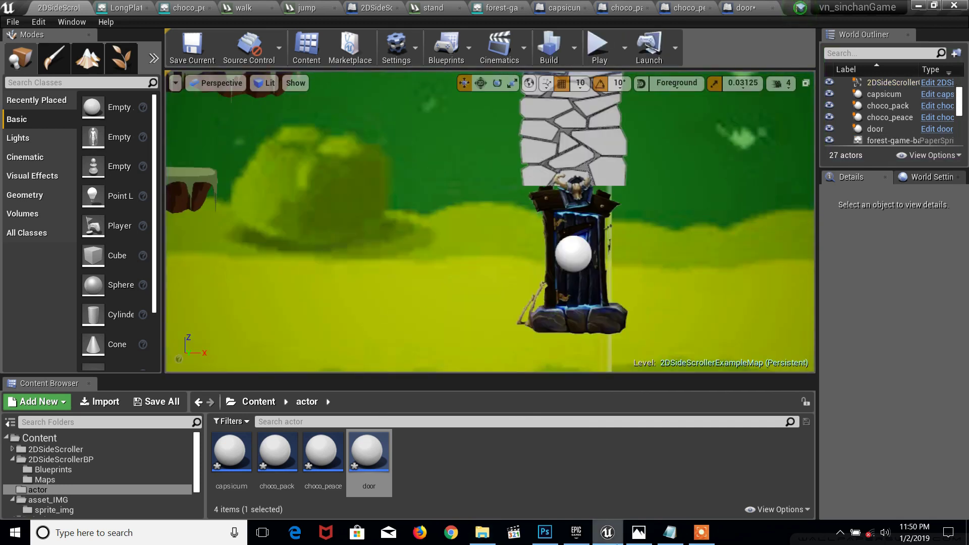
pyautogui.click(664, 538)
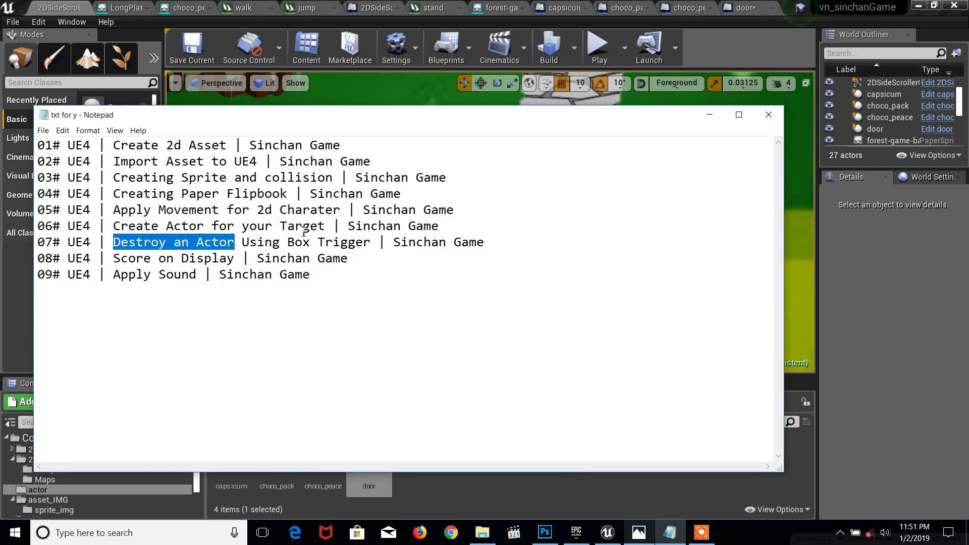
pyautogui.moveTo(244, 242); pyautogui.dragTo(380, 243)
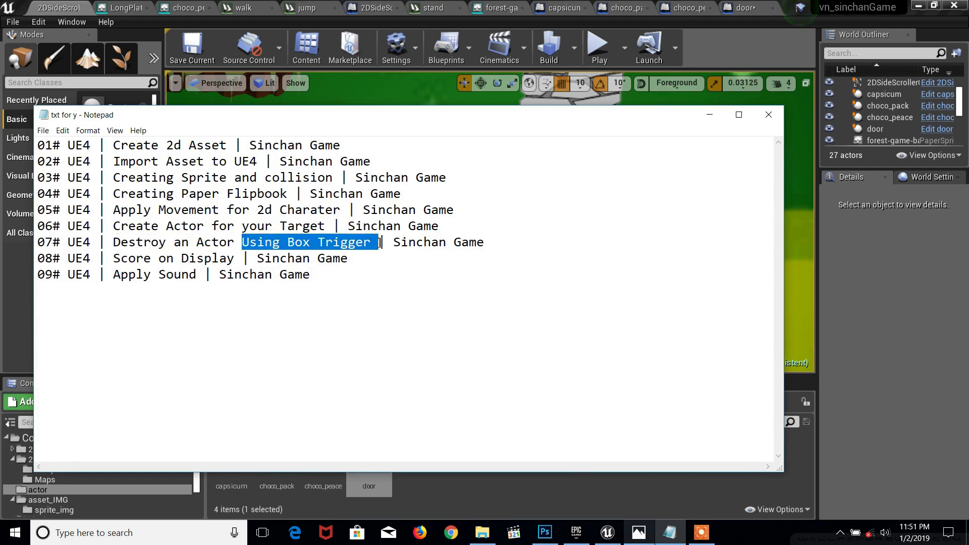
pyautogui.click(333, 257)
pyautogui.moveTo(245, 242); pyautogui.dragTo(336, 247)
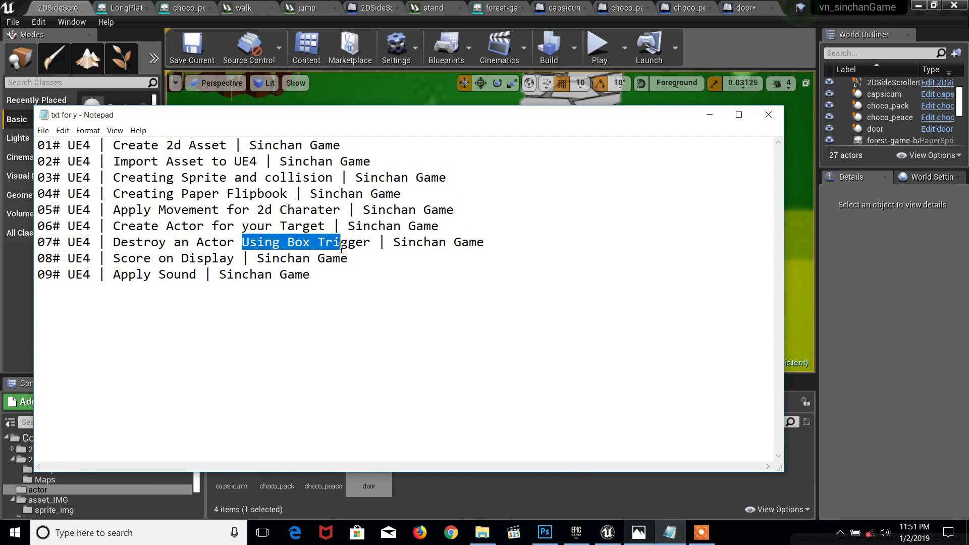
pyautogui.click(364, 243)
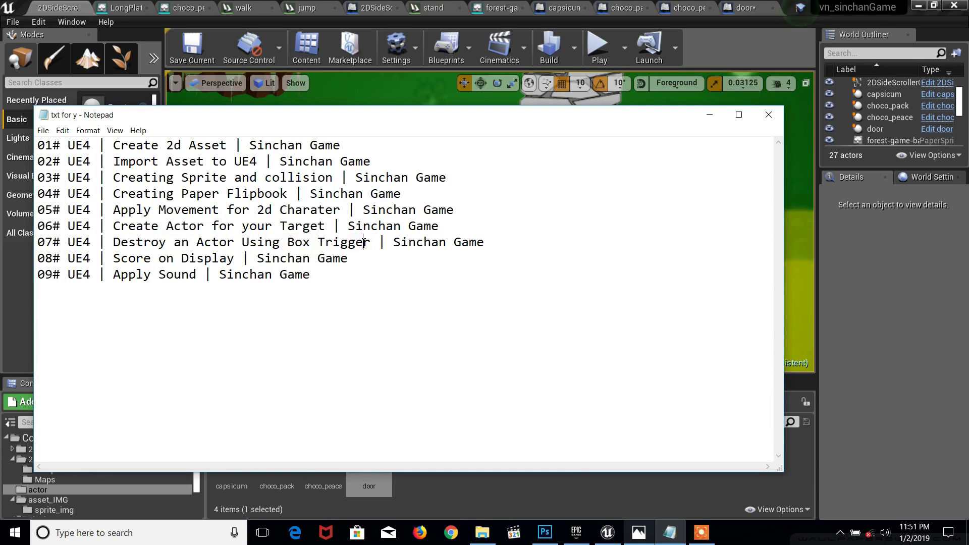
pyautogui.moveTo(246, 243); pyautogui.dragTo(372, 253)
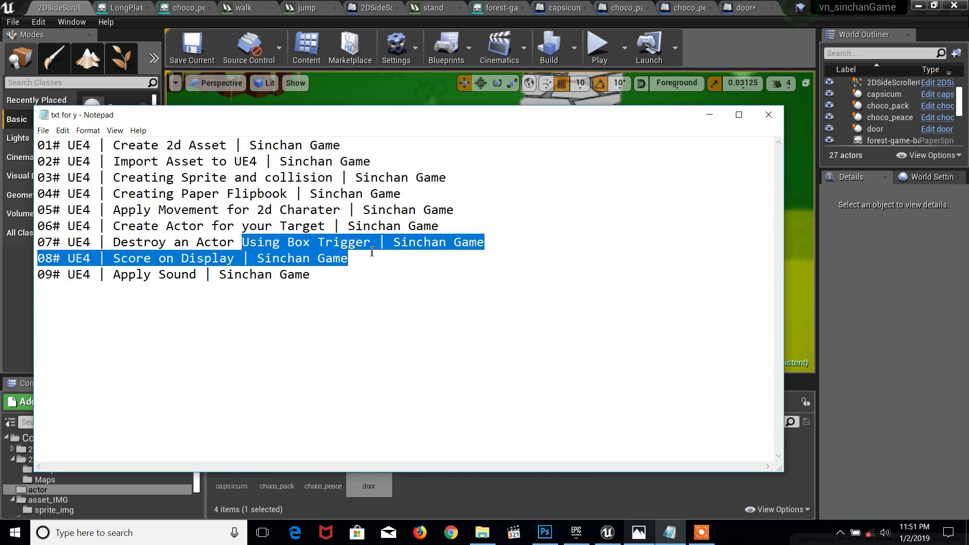
pyautogui.click(371, 243)
pyautogui.moveTo(252, 243); pyautogui.dragTo(388, 243)
pyautogui.click(389, 244)
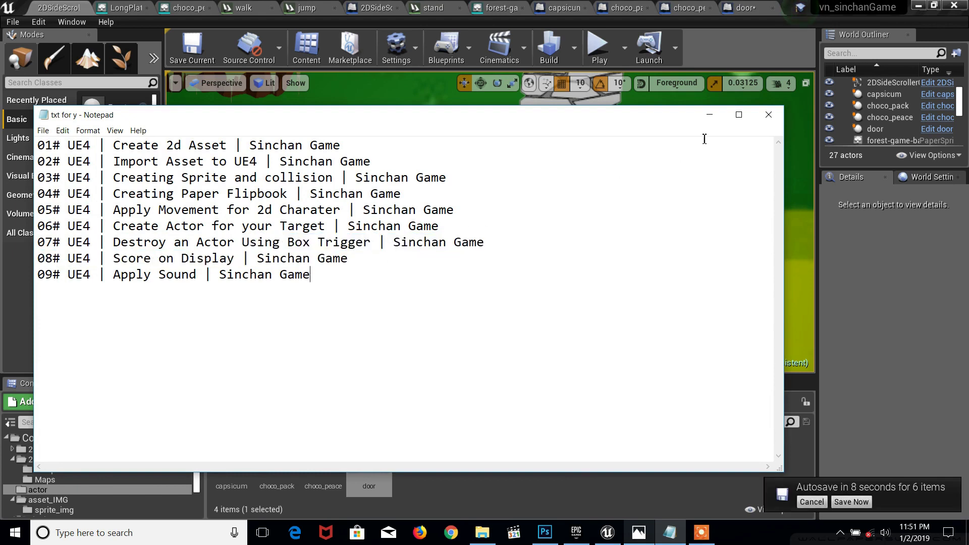
pyautogui.click(710, 114)
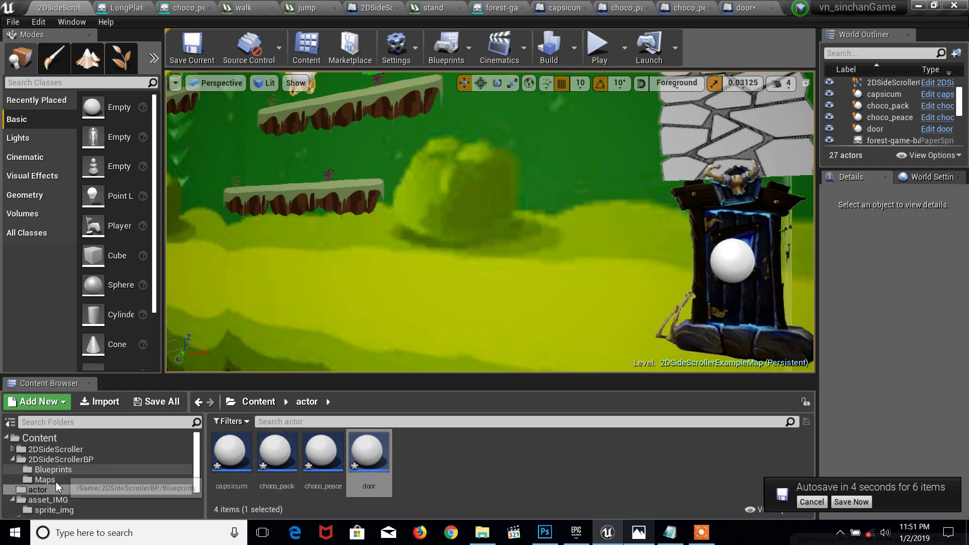
pyautogui.click(52, 509)
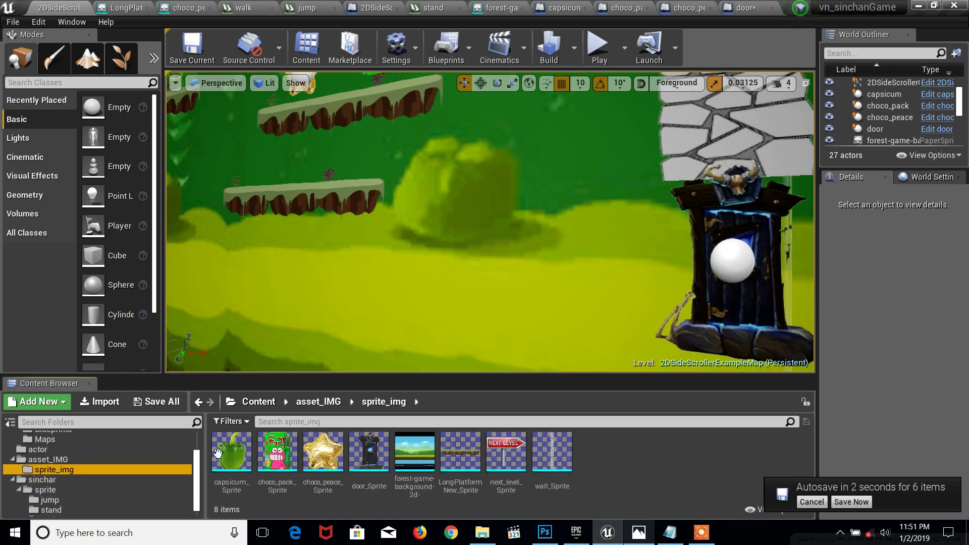
pyautogui.moveTo(323, 451); pyautogui.dragTo(339, 193)
pyautogui.click(511, 84)
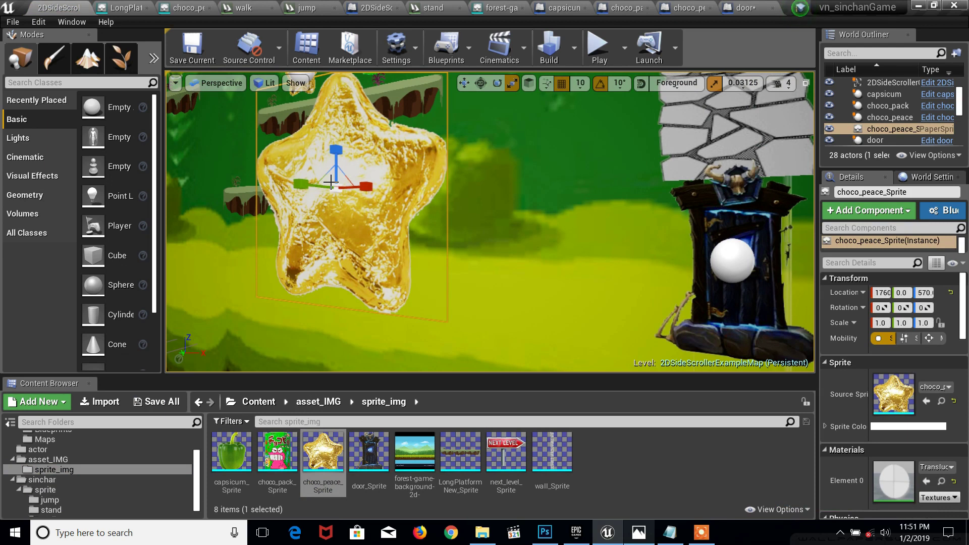
pyautogui.press('Delete')
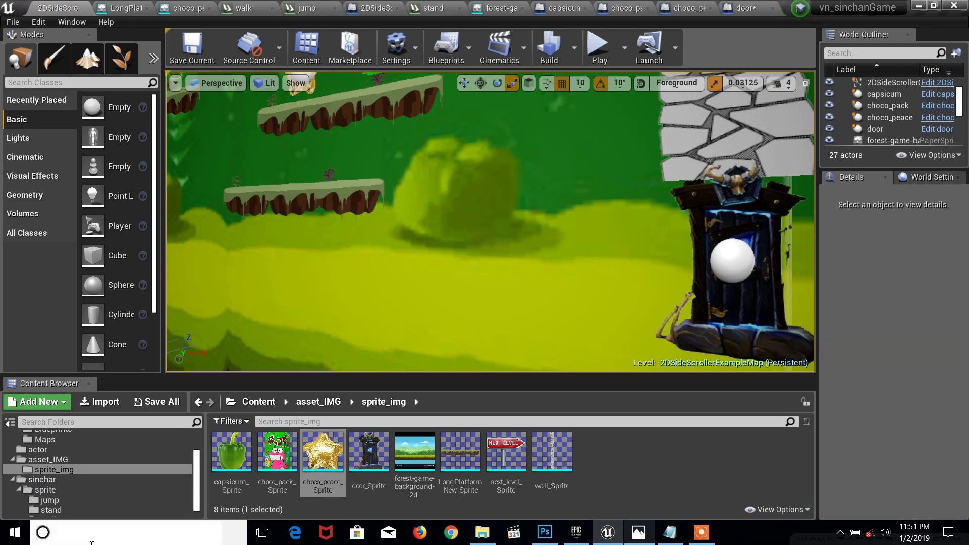
pyautogui.click(46, 450)
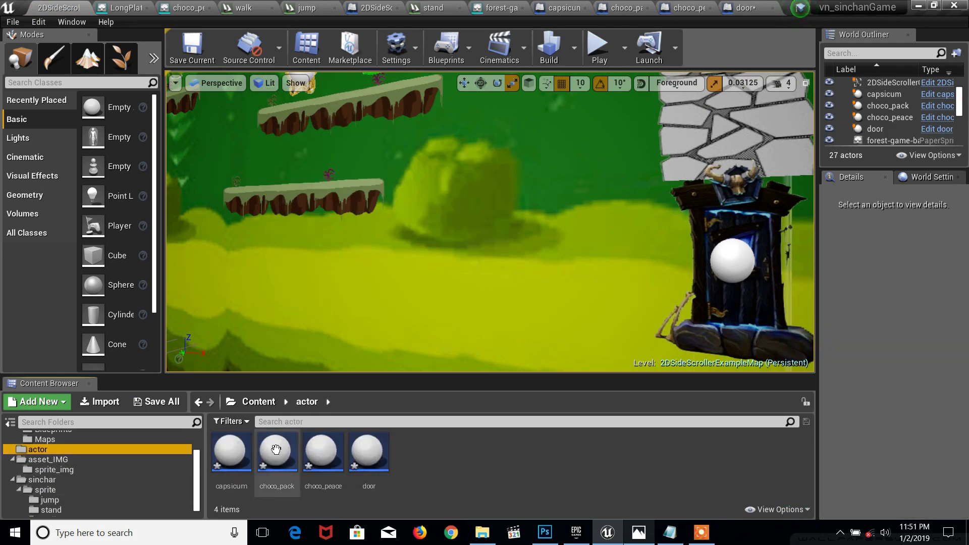
pyautogui.moveTo(260, 354); pyautogui.dragTo(343, 160, button='middle')
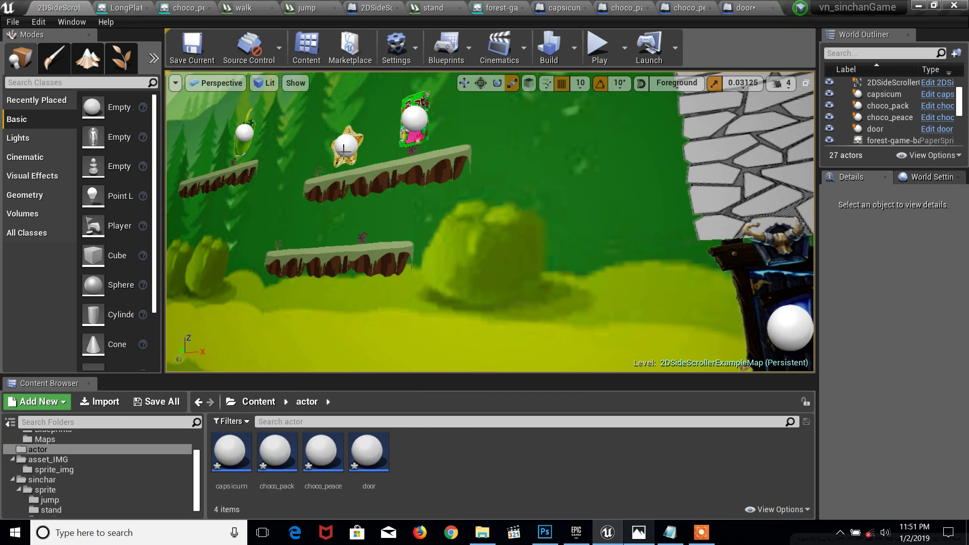
pyautogui.click(344, 150)
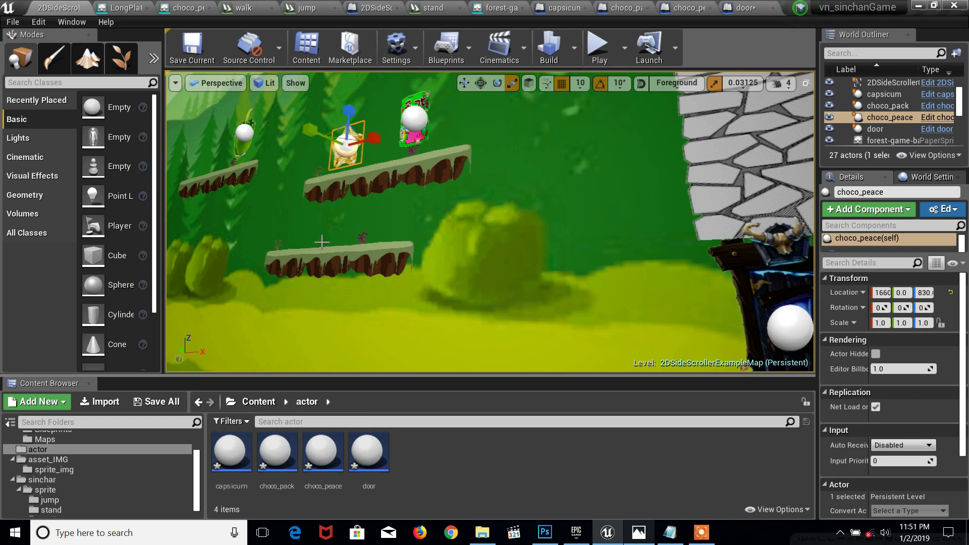
pyautogui.click(245, 134)
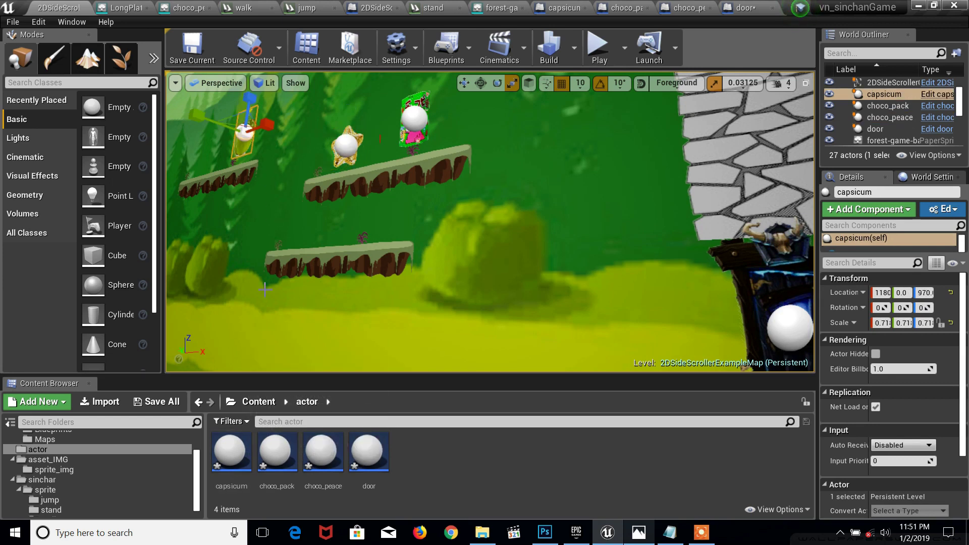
pyautogui.doubleClick(228, 456)
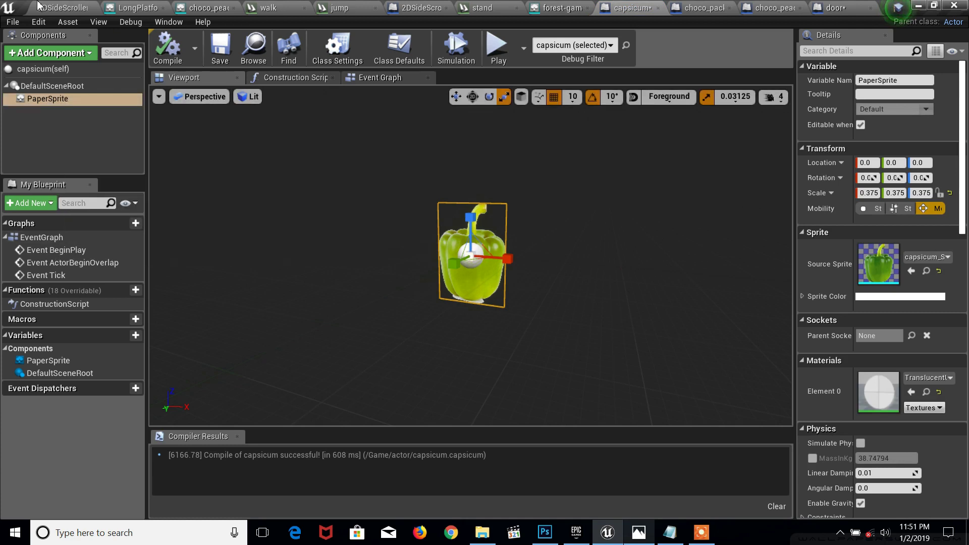
pyautogui.click(40, 7)
pyautogui.click(464, 83)
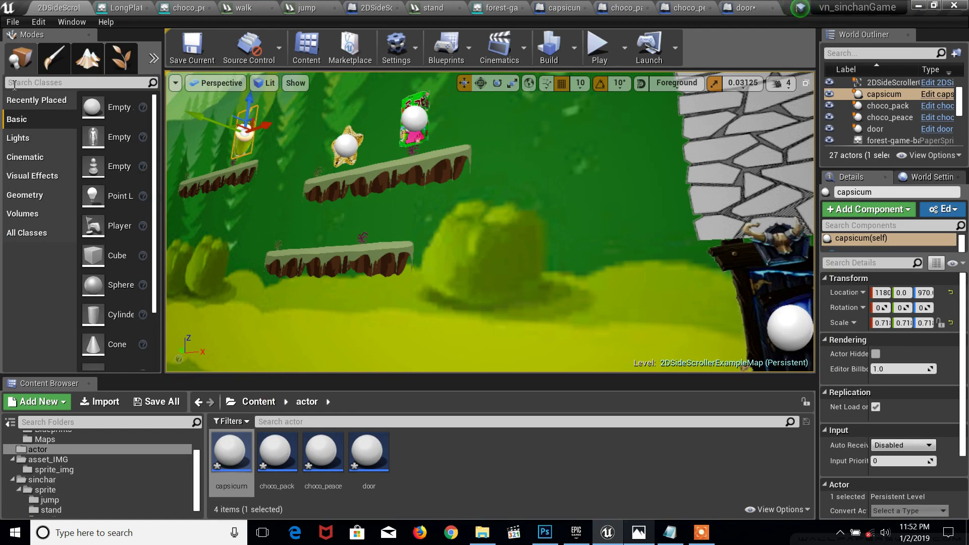
pyautogui.scroll(-3, 121, 341)
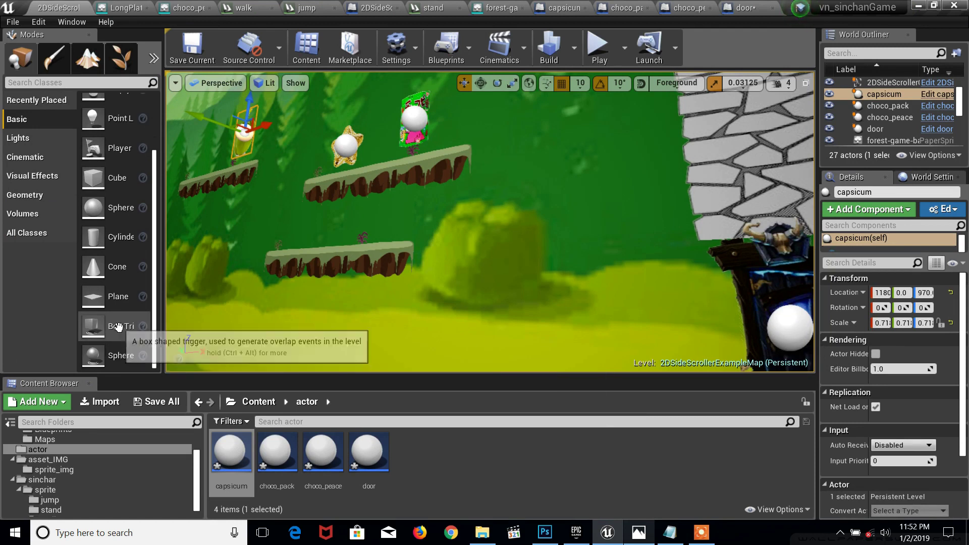
pyautogui.moveTo(119, 328)
pyautogui.mouseDown()
pyautogui.moveTo(241, 166)
pyautogui.moveTo(241, 145)
pyautogui.moveTo(271, 137)
pyautogui.mouseUp()
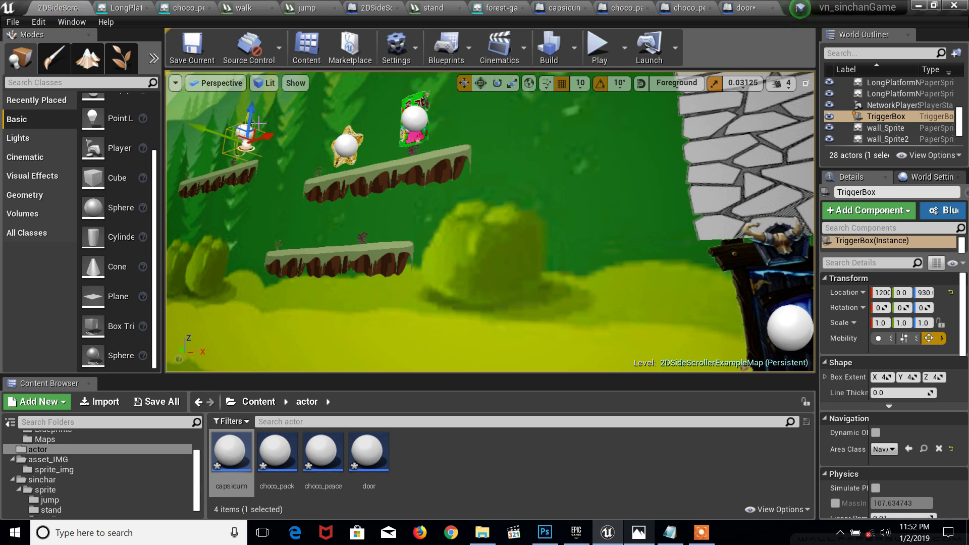
pyautogui.press('Delete')
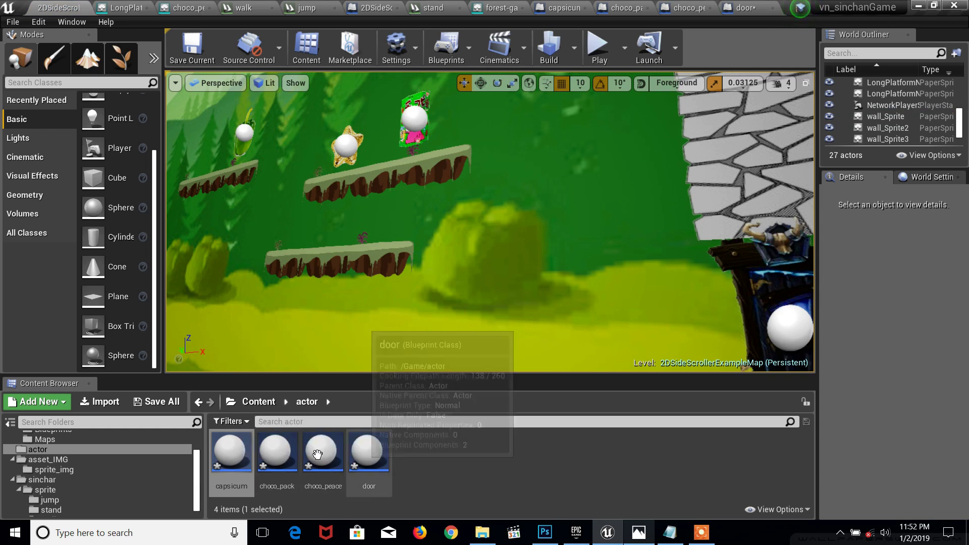
# Open the capsicum Blueprint and add a Box Collision component
pyautogui.doubleClick(232, 451)
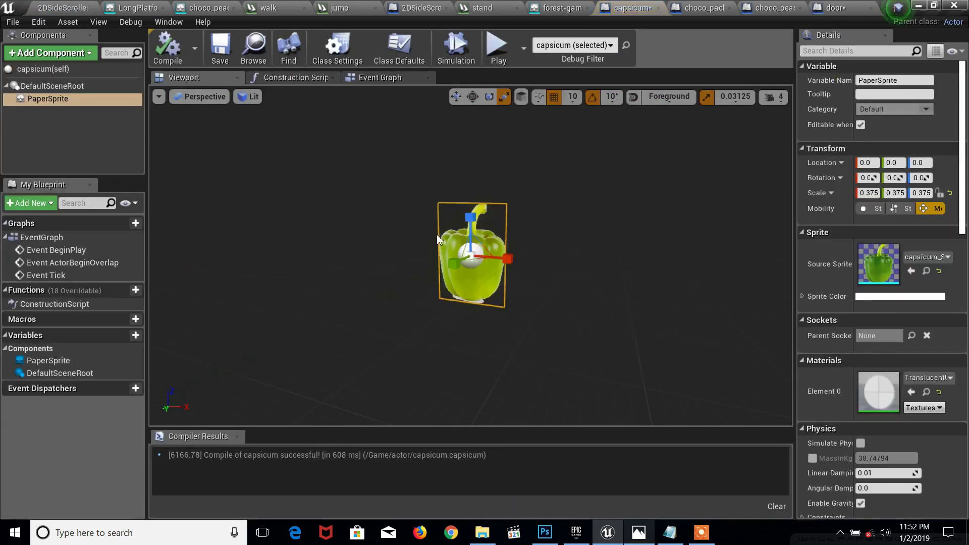
pyautogui.moveTo(410, 230); pyautogui.dragTo(392, 259)
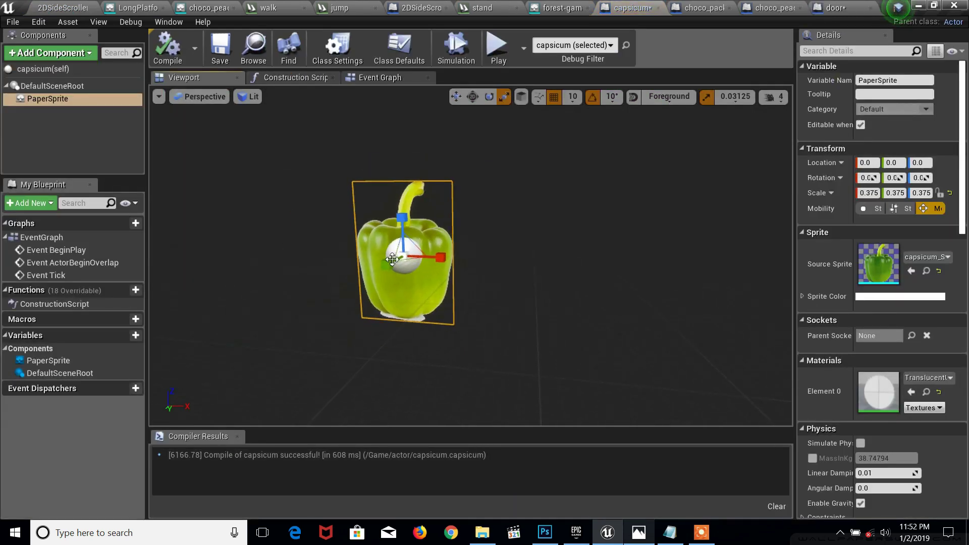
pyautogui.click(47, 52)
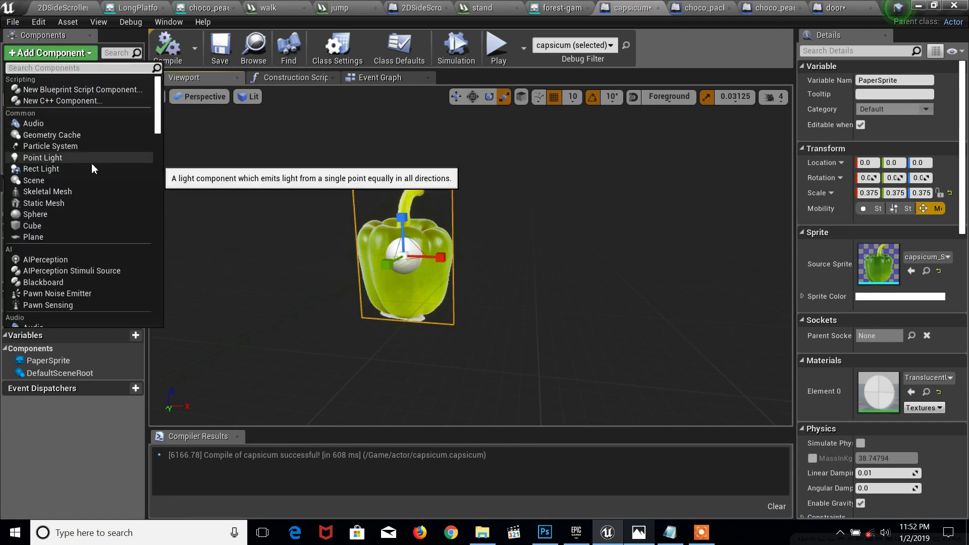
pyautogui.write('coll')
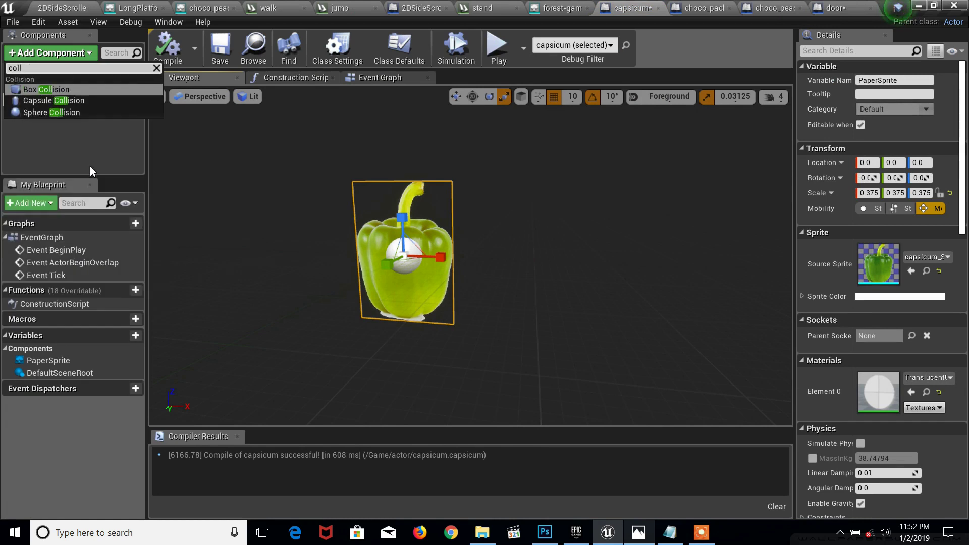
pyautogui.click(44, 92)
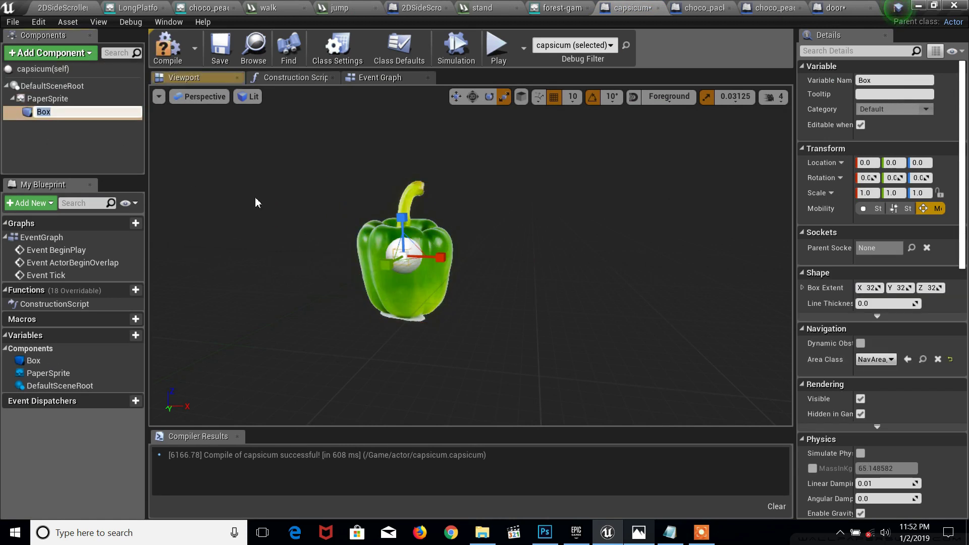
pyautogui.scroll(4, 423, 268)
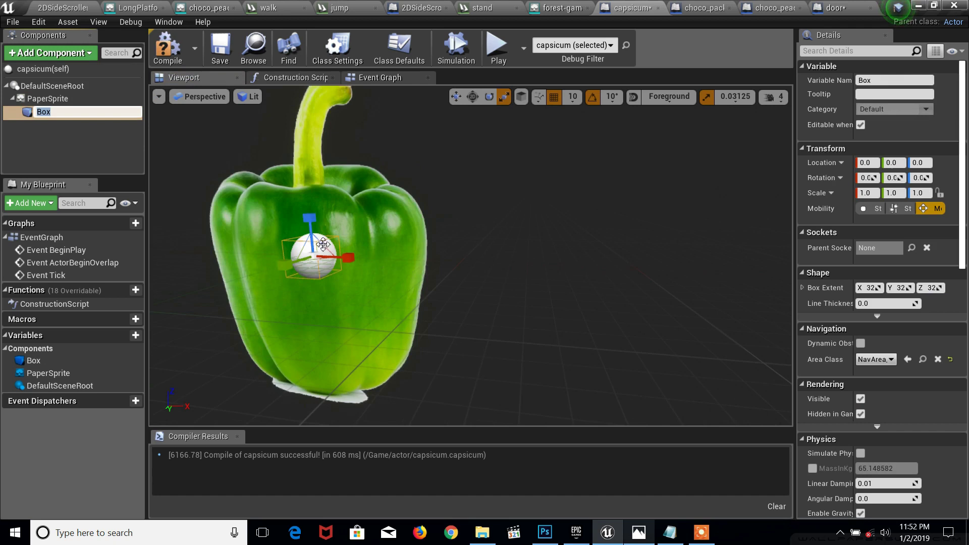
pyautogui.scroll(-2, 310, 258)
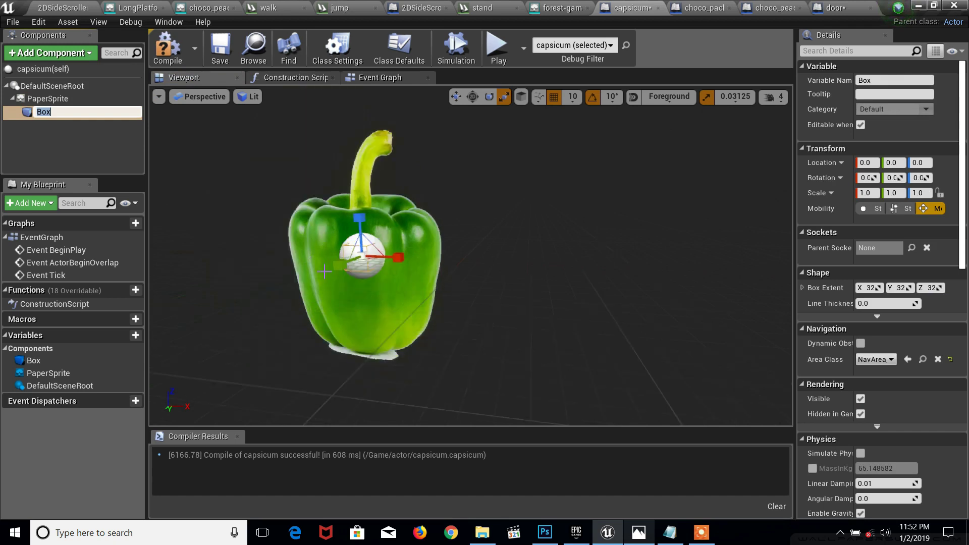
pyautogui.click(365, 260)
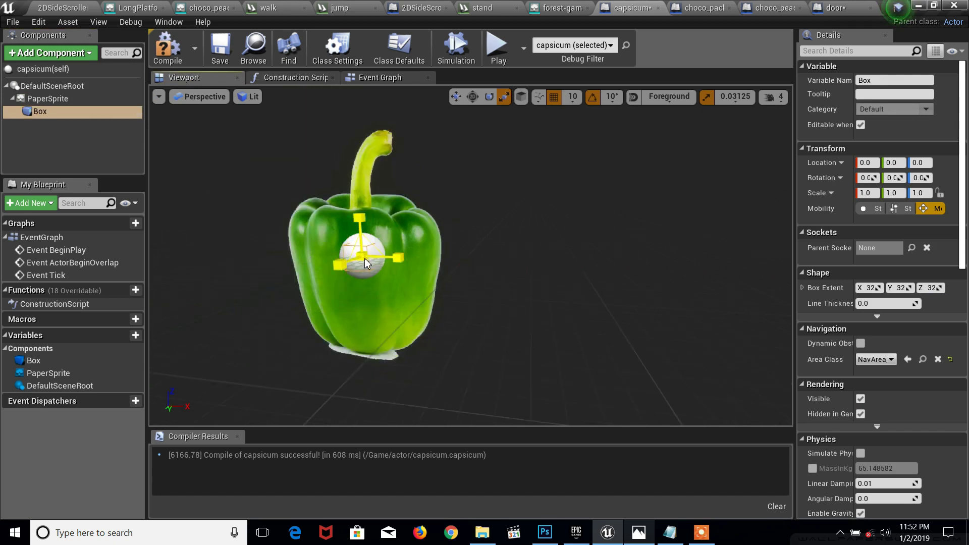
# Scale the Box to about 6.3125 × 6.3125 × 8.25 and raise it around the pepper
pyautogui.moveTo(361, 255); pyautogui.dragTo(411, 212)
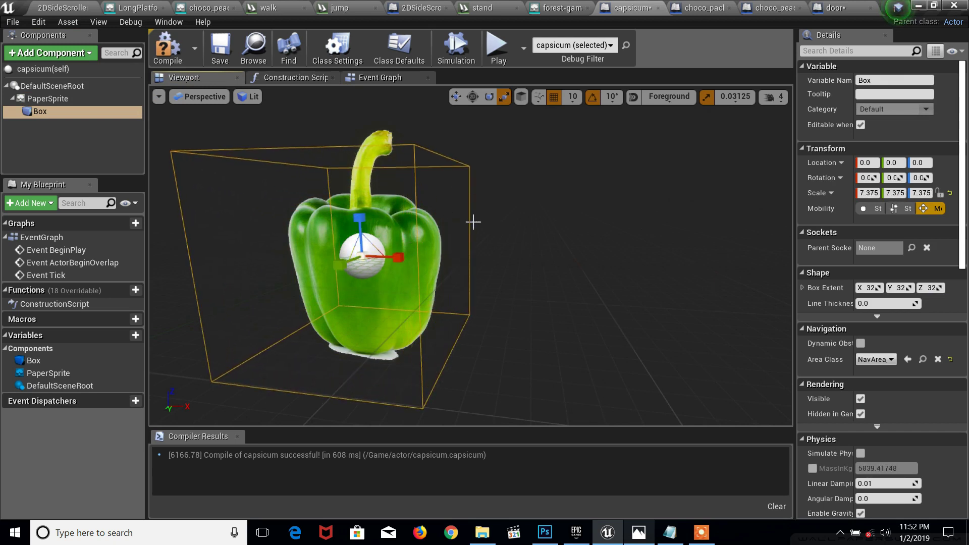
pyautogui.moveTo(380, 219)
pyautogui.mouseDown()
pyautogui.moveTo(353, 192)
pyautogui.moveTo(383, 212)
pyautogui.moveTo(354, 217)
pyautogui.moveTo(439, 245)
pyautogui.mouseUp()
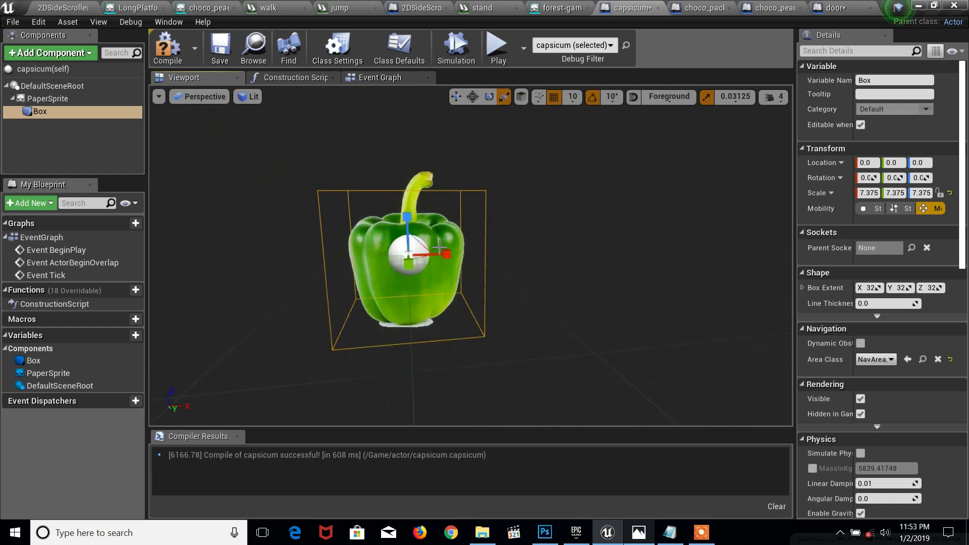
pyautogui.moveTo(411, 256); pyautogui.dragTo(540, 295)
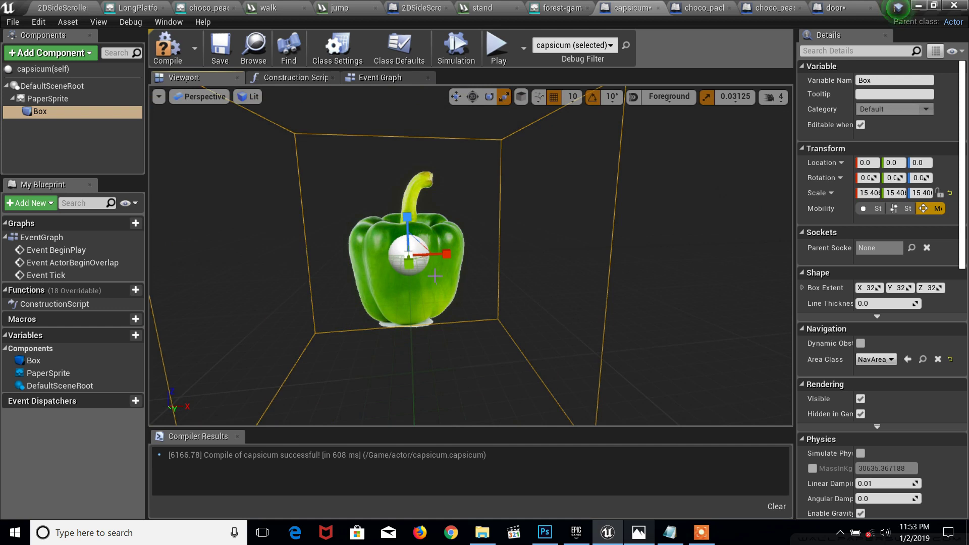
pyautogui.moveTo(411, 253); pyautogui.dragTo(282, 222)
pyautogui.moveTo(532, 224); pyautogui.dragTo(509, 238)
pyautogui.moveTo(587, 203); pyautogui.dragTo(581, 204)
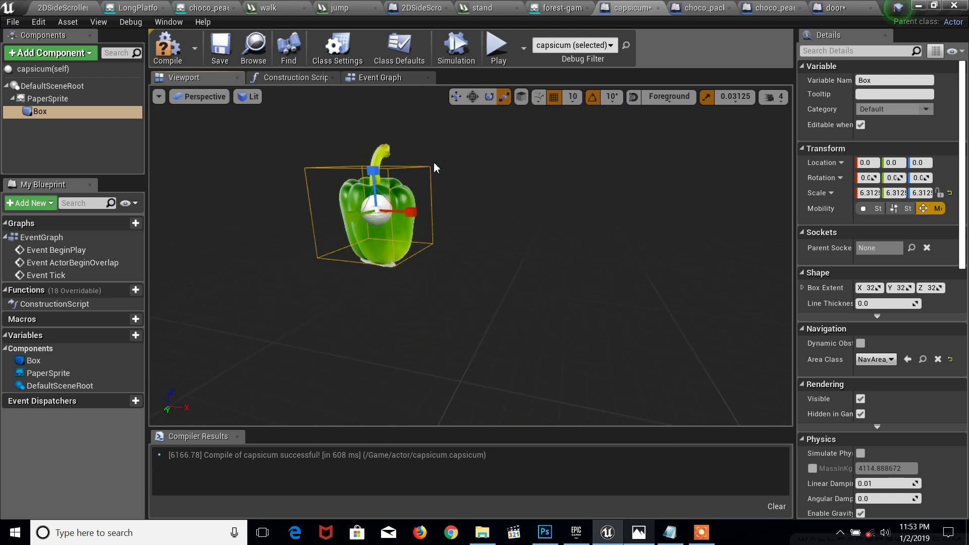
pyautogui.moveTo(378, 171); pyautogui.dragTo(378, 146)
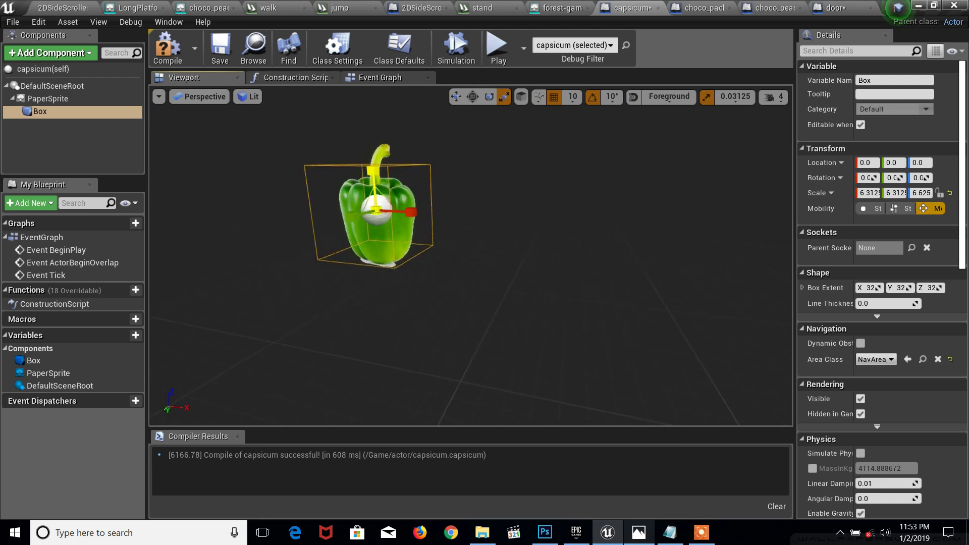
pyautogui.press('e')
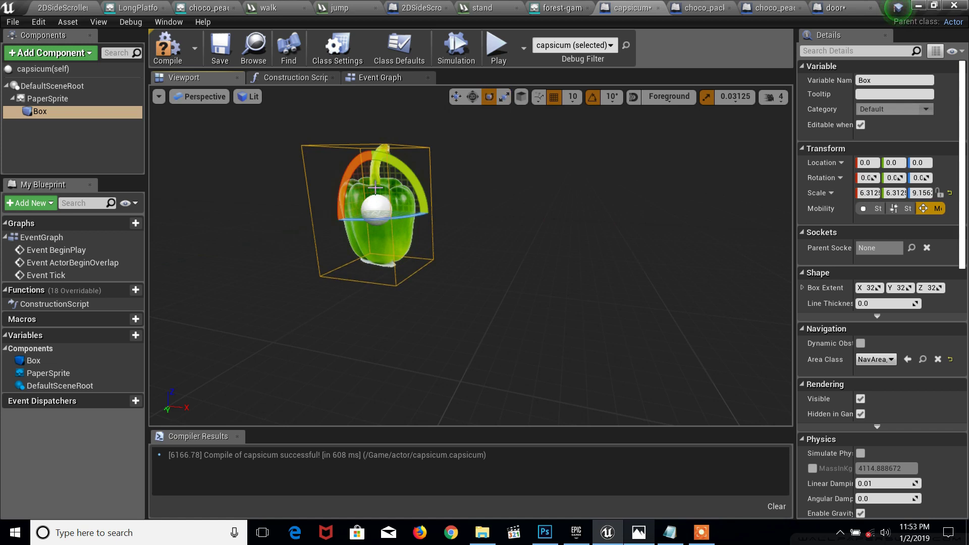
pyautogui.press('w')
pyautogui.moveTo(374, 181)
pyautogui.mouseDown()
pyautogui.moveTo(386, 164)
pyautogui.moveTo(384, 180)
pyautogui.moveTo(375, 175)
pyautogui.mouseUp()
pyautogui.press('r')
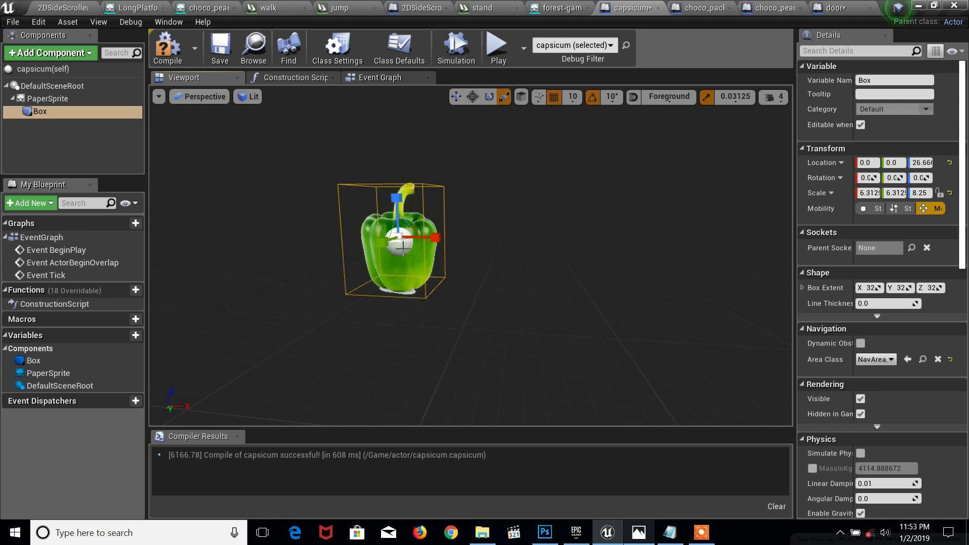
pyautogui.moveTo(419, 272); pyautogui.dragTo(406, 260)
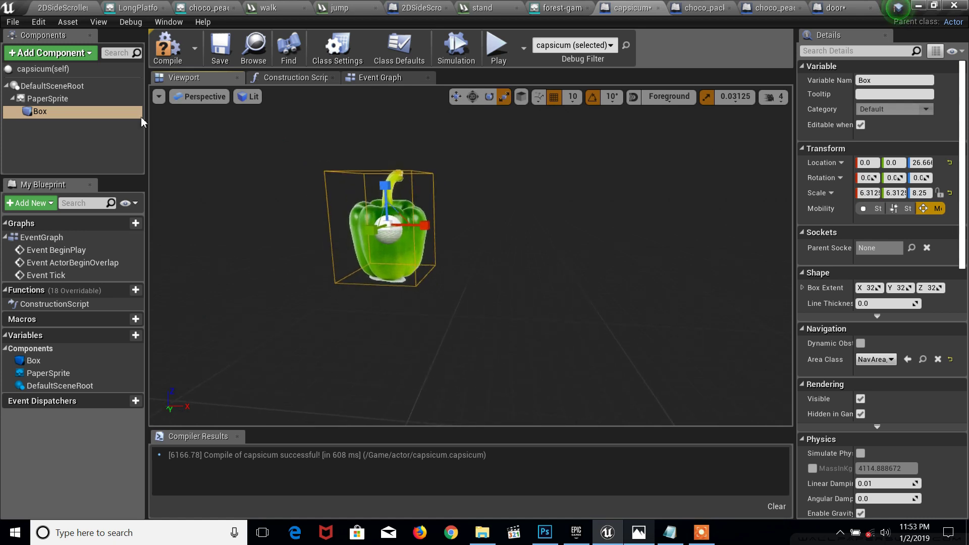
# Reselect the Box and check the notes for the 'Destroy an Actor Using Box Trigger' title
pyautogui.click(25, 116)
pyautogui.click(671, 533)
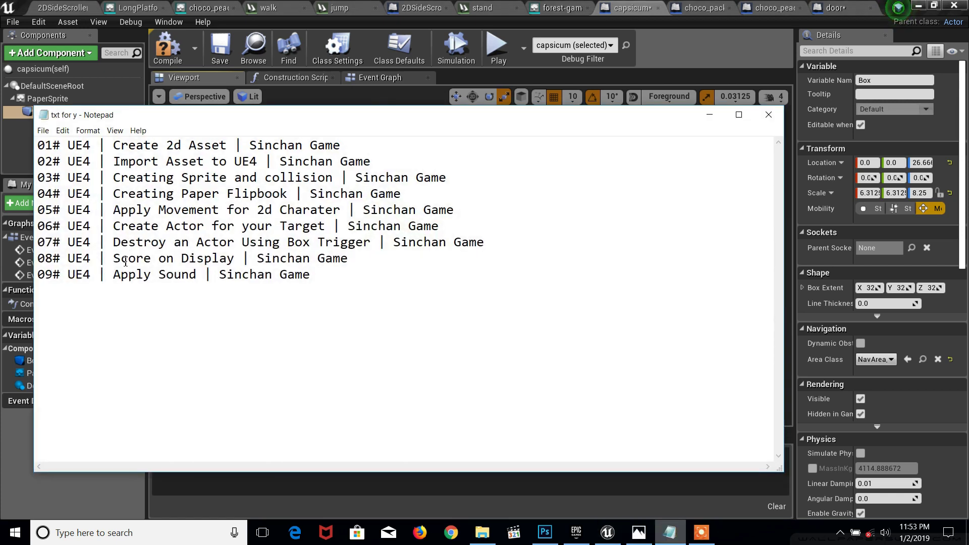
pyautogui.moveTo(112, 244); pyautogui.dragTo(372, 242)
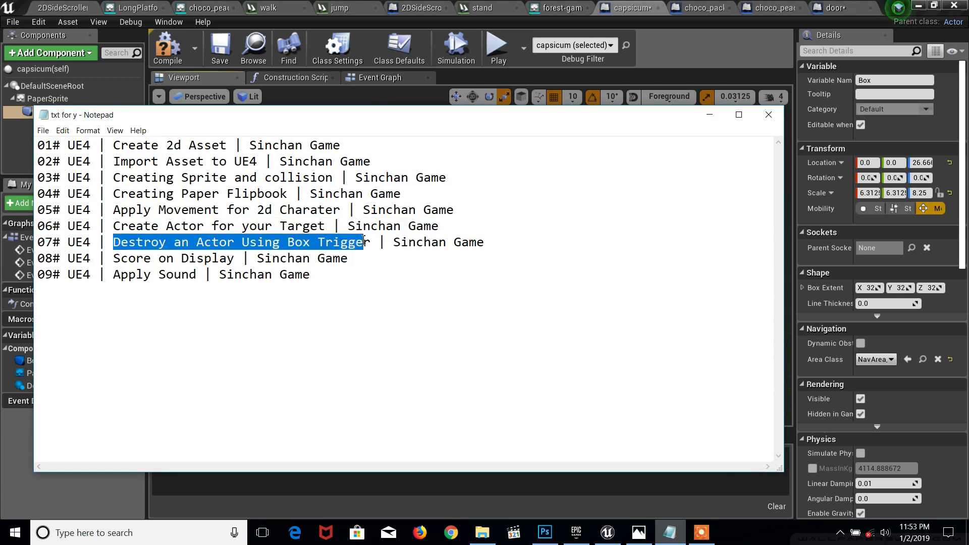
pyautogui.click(709, 114)
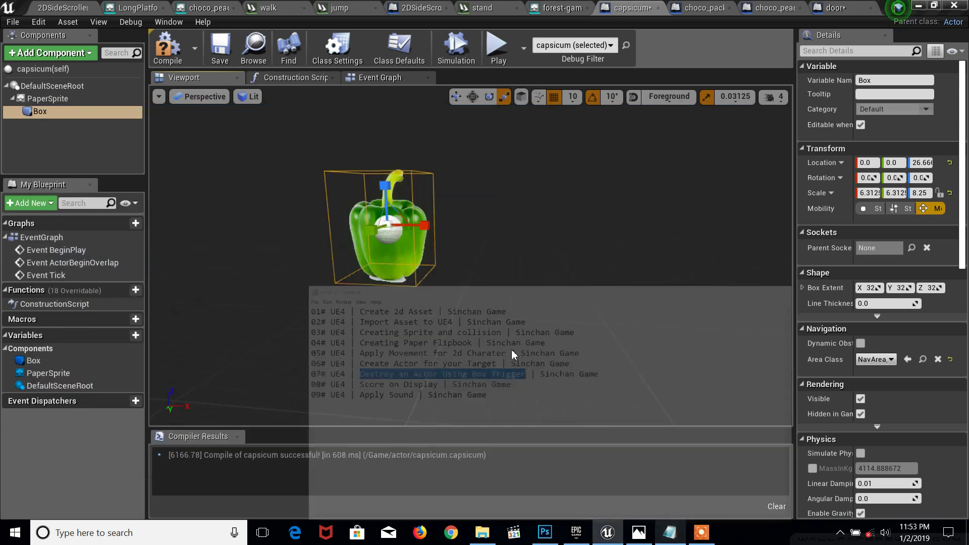
pyautogui.moveTo(292, 309); pyautogui.dragTo(343, 288)
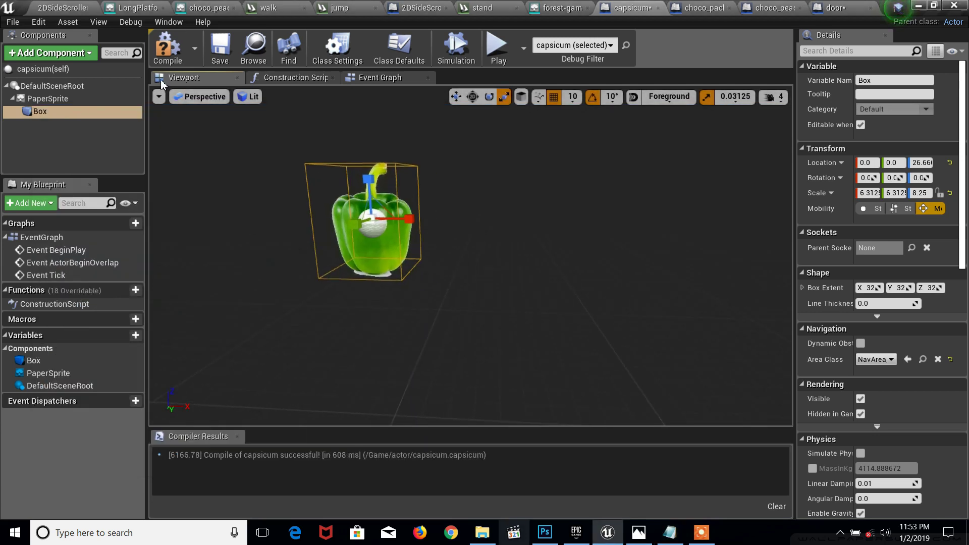
# Compile the capsicum Blueprint and return to the 2DSideScroller level
pyautogui.click(176, 53)
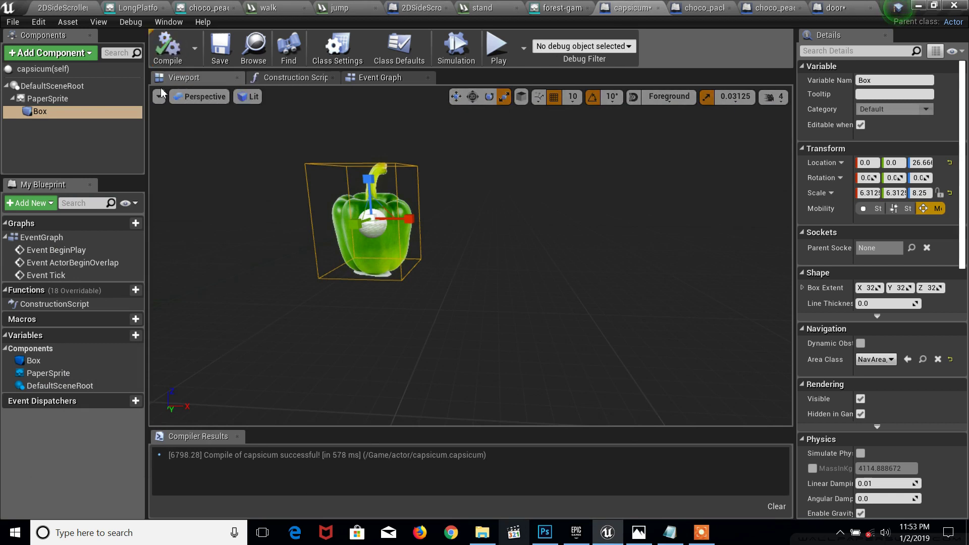
pyautogui.click(62, 8)
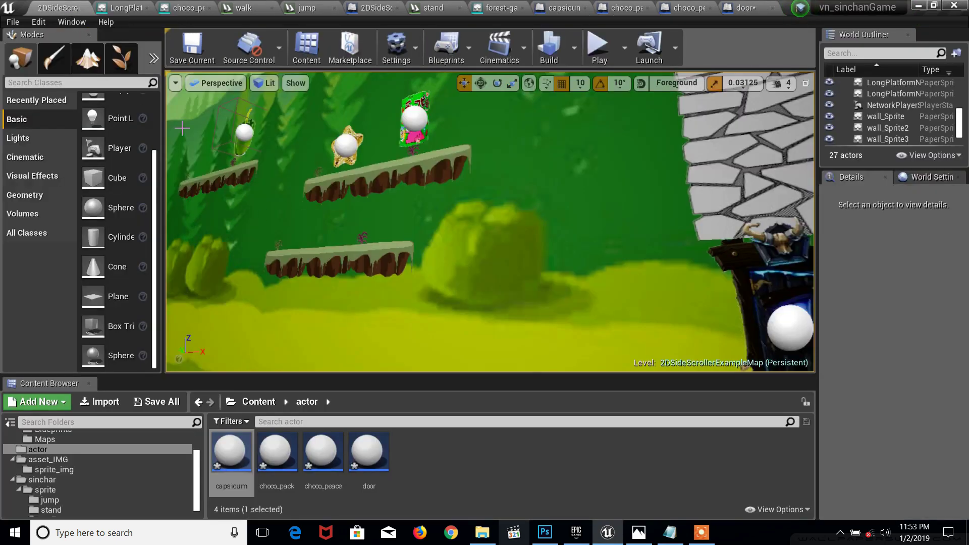
pyautogui.moveTo(182, 128); pyautogui.dragTo(223, 140)
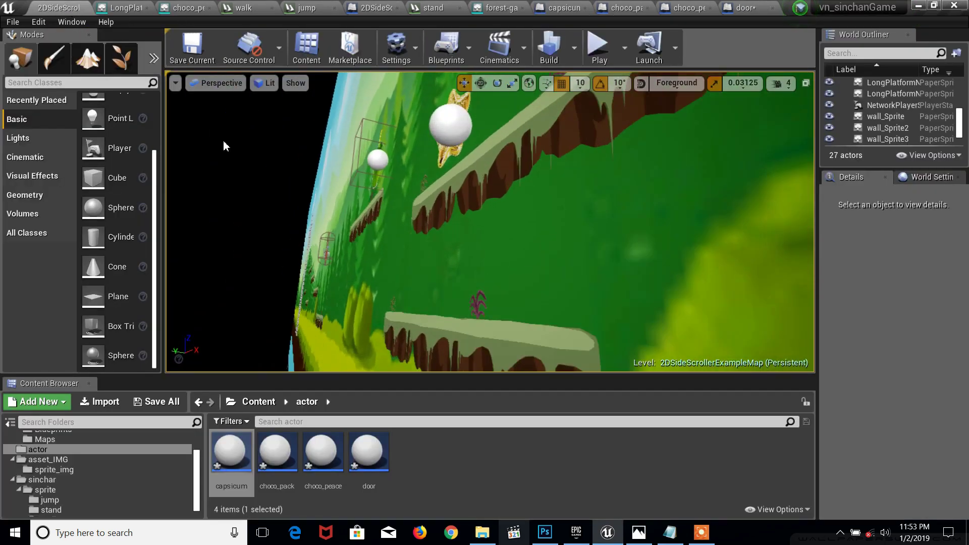
pyautogui.moveTo(398, 175); pyautogui.dragTo(429, 189)
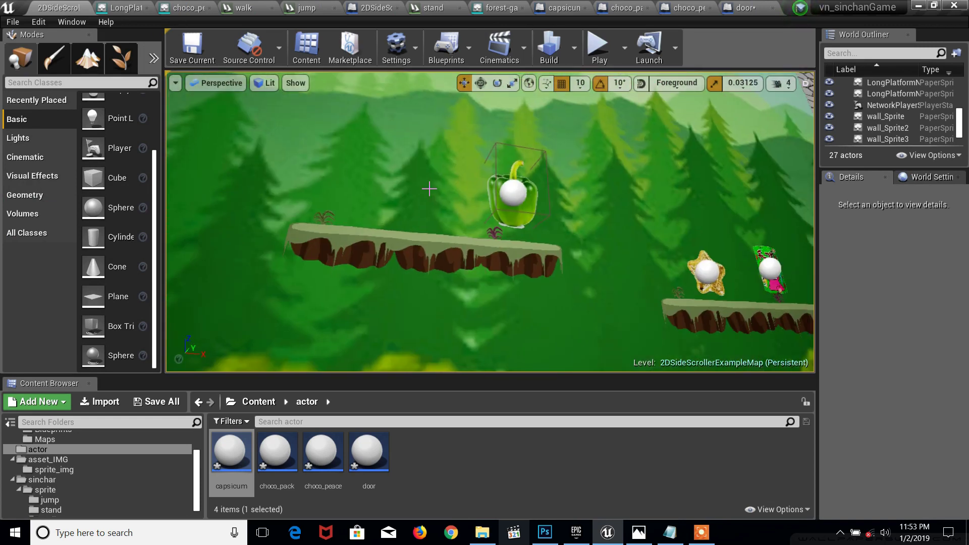
# Duplicate the capsicum on the platform, delete the capsicum2 copy, then open choco_pack
pyautogui.click(516, 202)
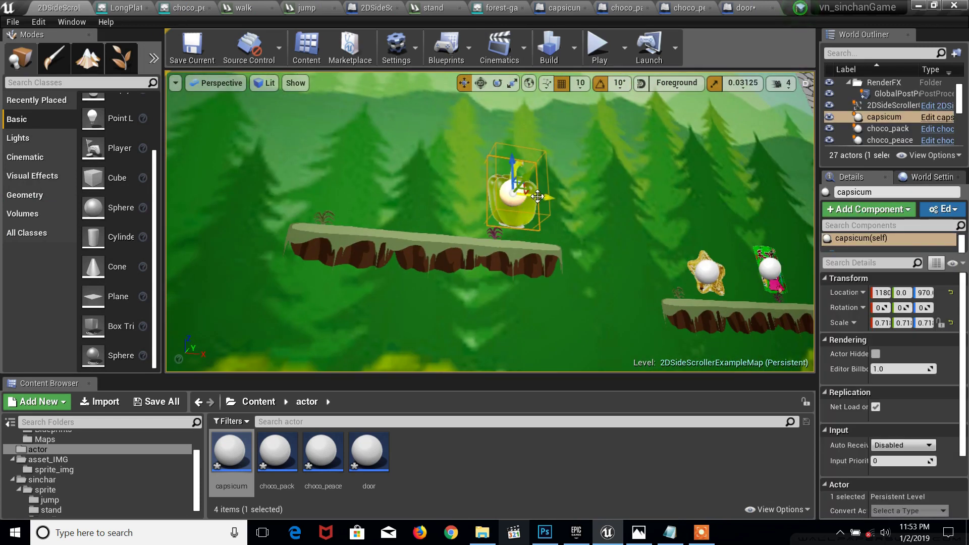
pyautogui.keyDown('alt'); pyautogui.moveTo(538, 197); pyautogui.dragTo(385, 197); pyautogui.keyUp('alt')
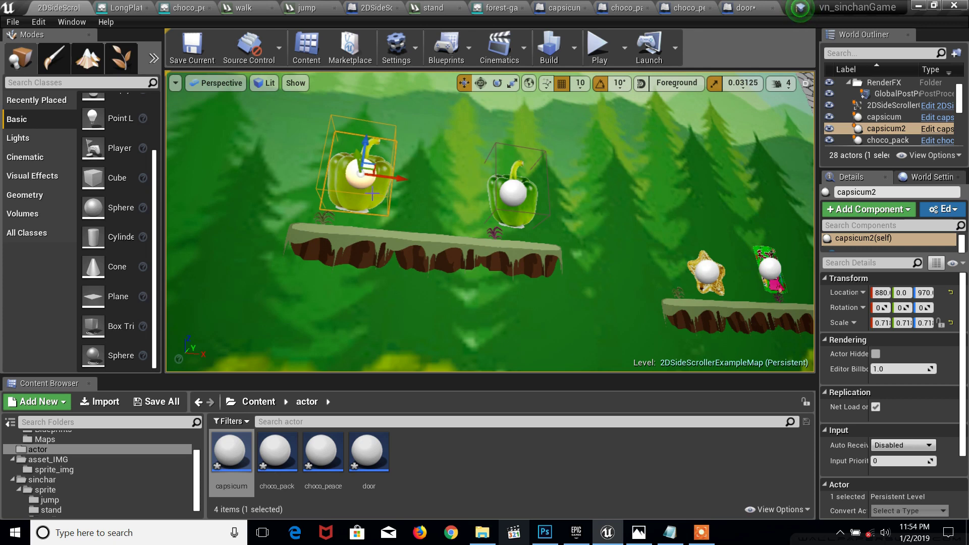
pyautogui.press('Delete')
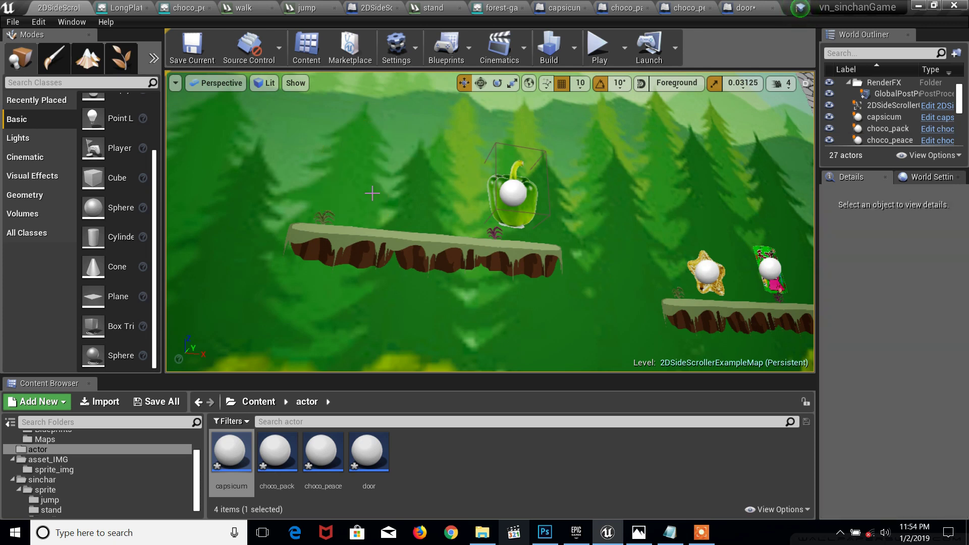
pyautogui.click(232, 457)
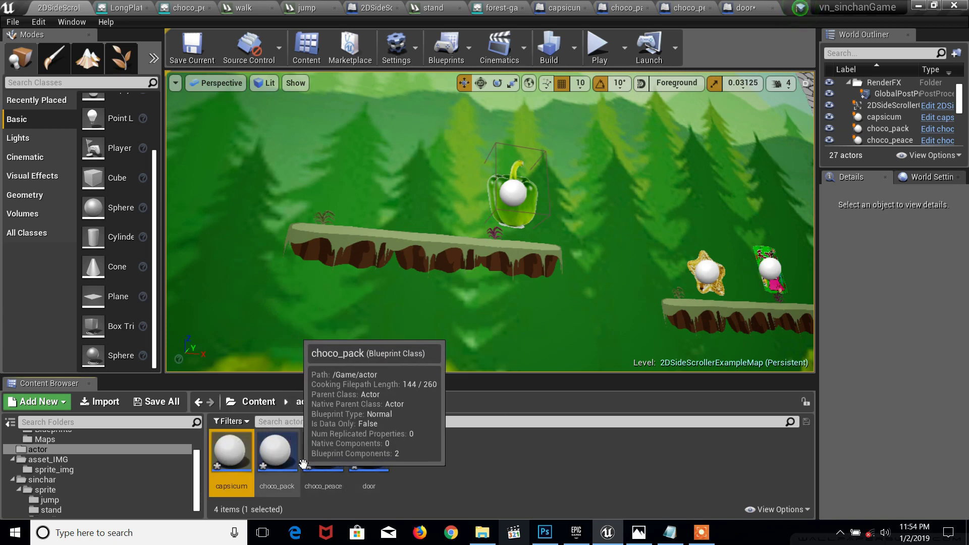
pyautogui.doubleClick(277, 454)
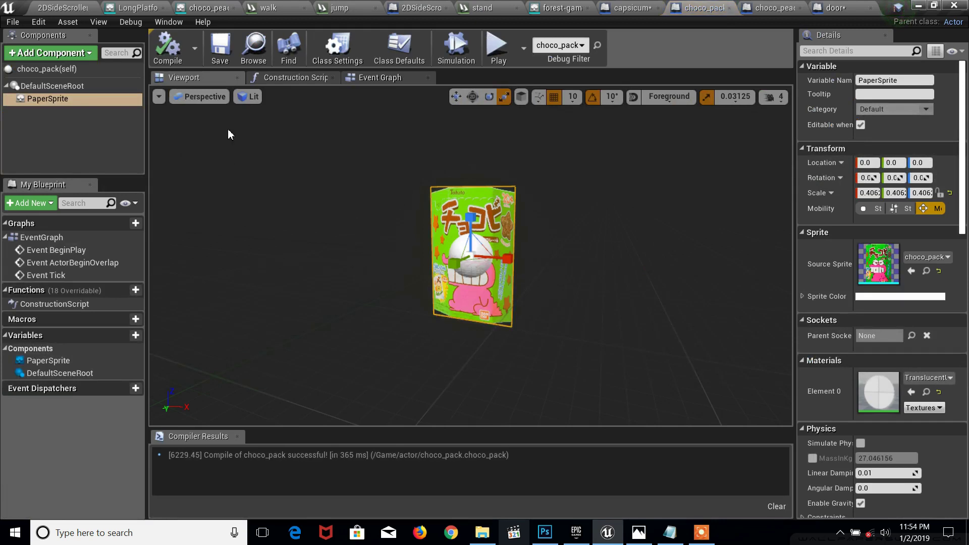
# Add a Box Collision component to the choco_pack Blueprint
pyautogui.click(51, 53)
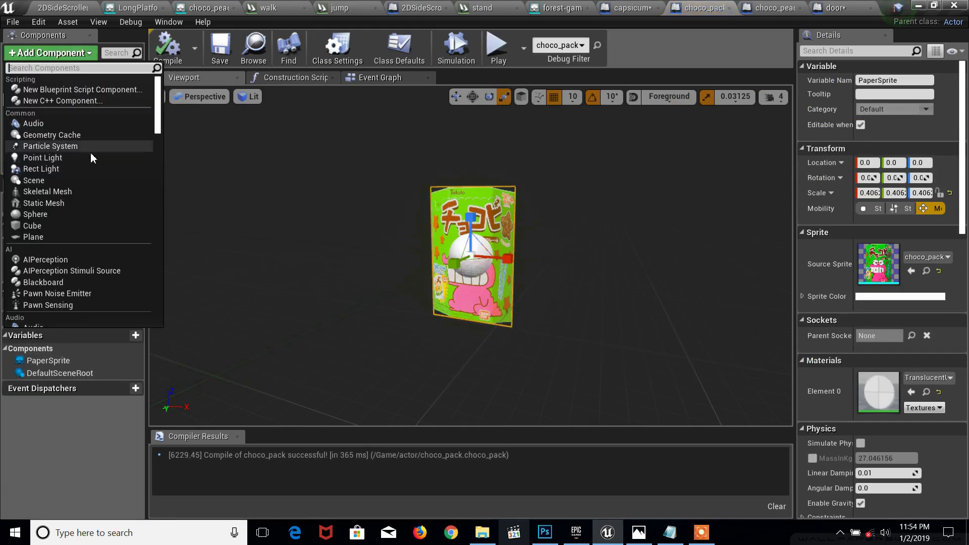
pyautogui.write('c')
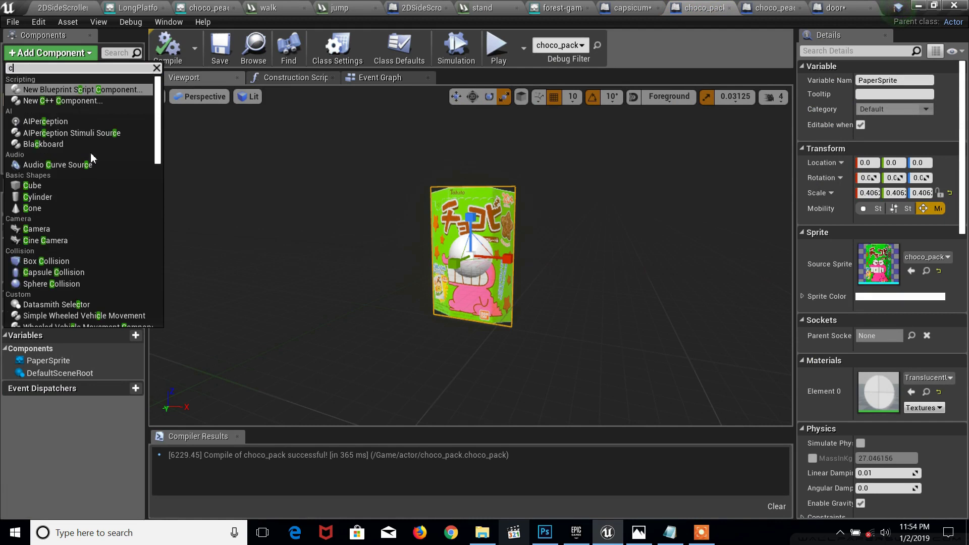
pyautogui.write('olli')
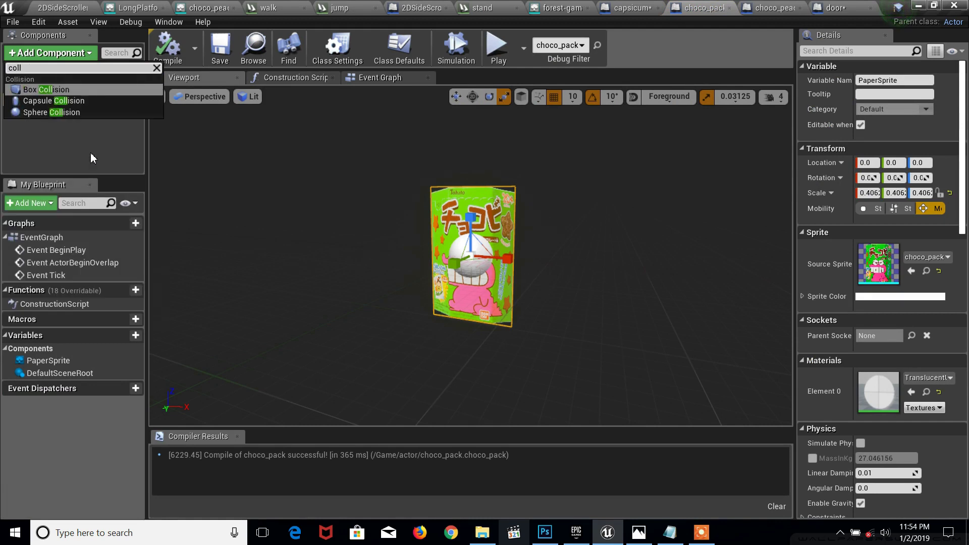
pyautogui.click(58, 91)
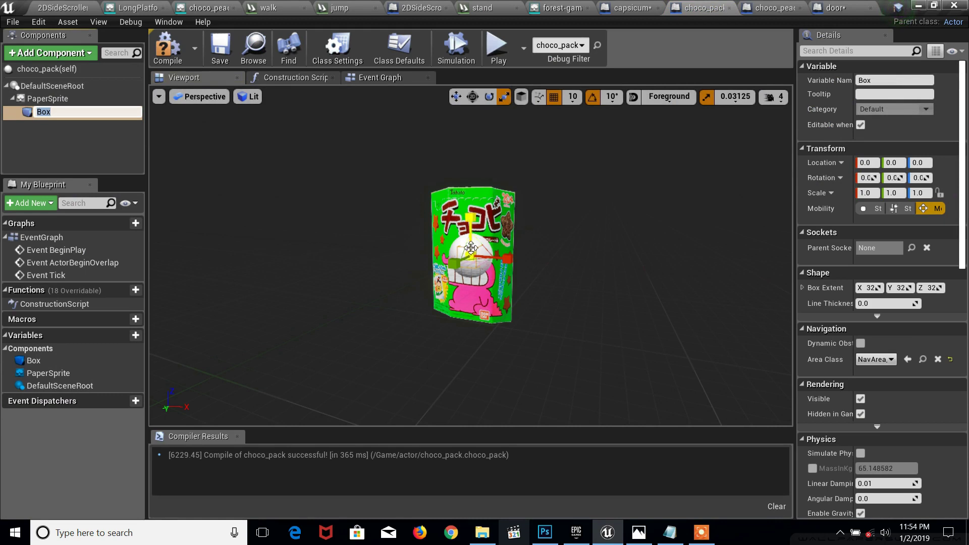
pyautogui.scroll(2, 475, 259)
pyautogui.scroll(3, 474, 259)
pyautogui.click(475, 259)
# Scale the Box to about 4.66 × 4.66 × 5.44, raise it over the pack, and compile
pyautogui.moveTo(475, 259)
pyautogui.mouseDown()
pyautogui.moveTo(510, 222)
pyautogui.moveTo(502, 229)
pyautogui.moveTo(470, 197)
pyautogui.moveTo(477, 204)
pyautogui.mouseUp()
pyautogui.click(456, 97)
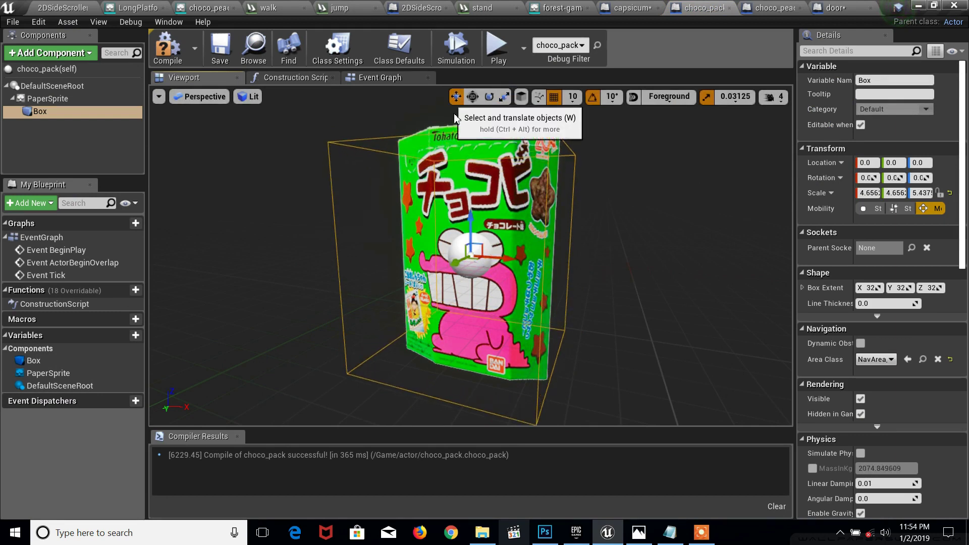
pyautogui.moveTo(470, 221); pyautogui.dragTo(471, 207)
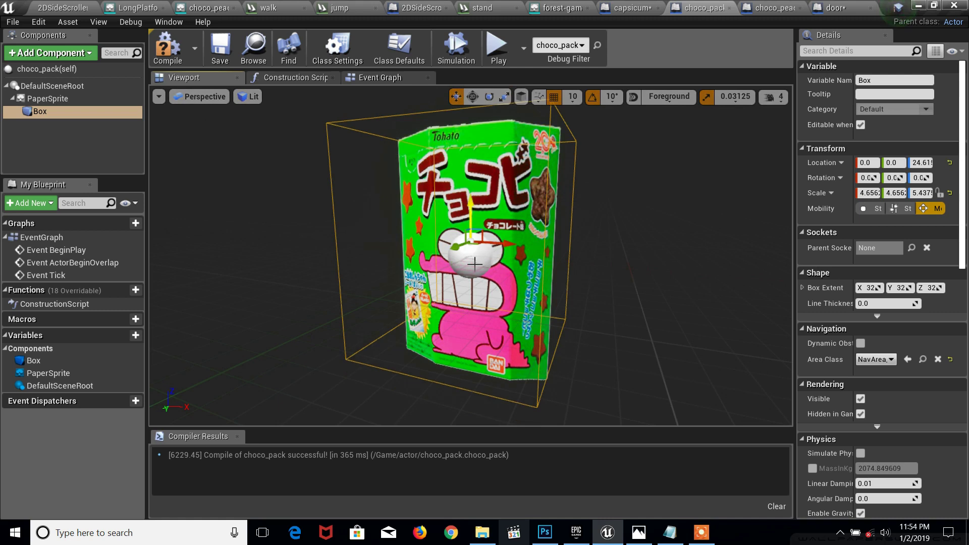
pyautogui.moveTo(474, 263); pyautogui.dragTo(454, 242)
pyautogui.press('f')
pyautogui.moveTo(474, 269)
pyautogui.keyDown('alt'); pyautogui.mouseDown()
pyautogui.moveTo(454, 269)
pyautogui.moveTo(474, 269)
pyautogui.mouseUp(); pyautogui.keyUp('alt')
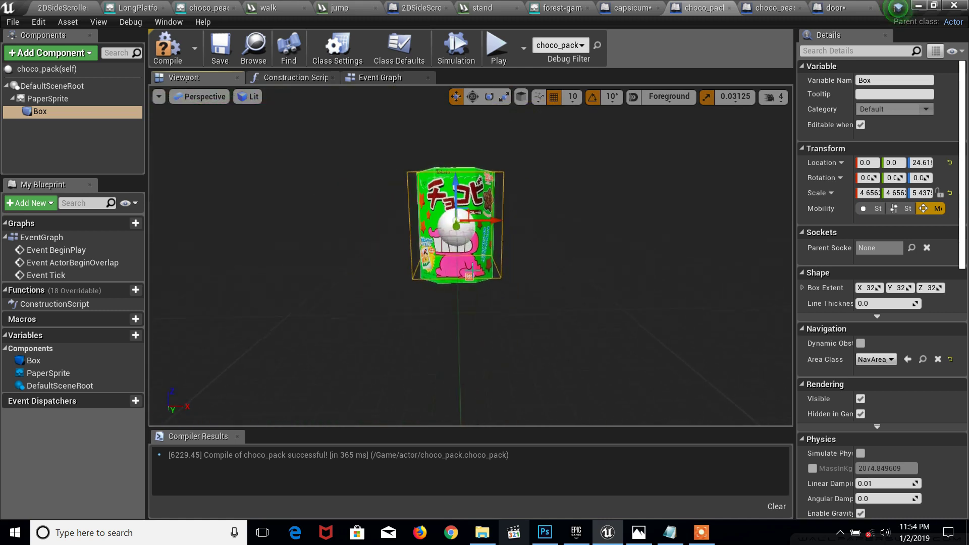
pyautogui.click(166, 46)
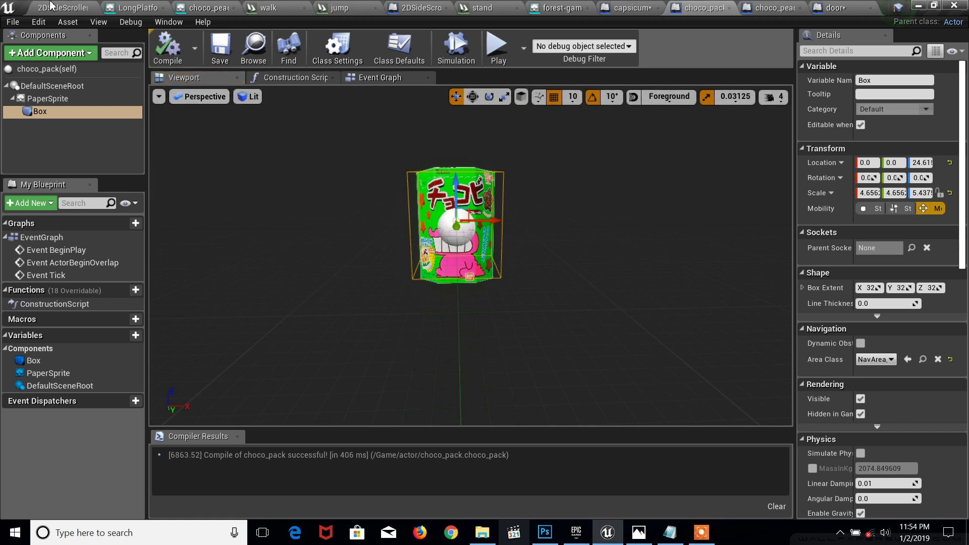
pyautogui.click(44, 5)
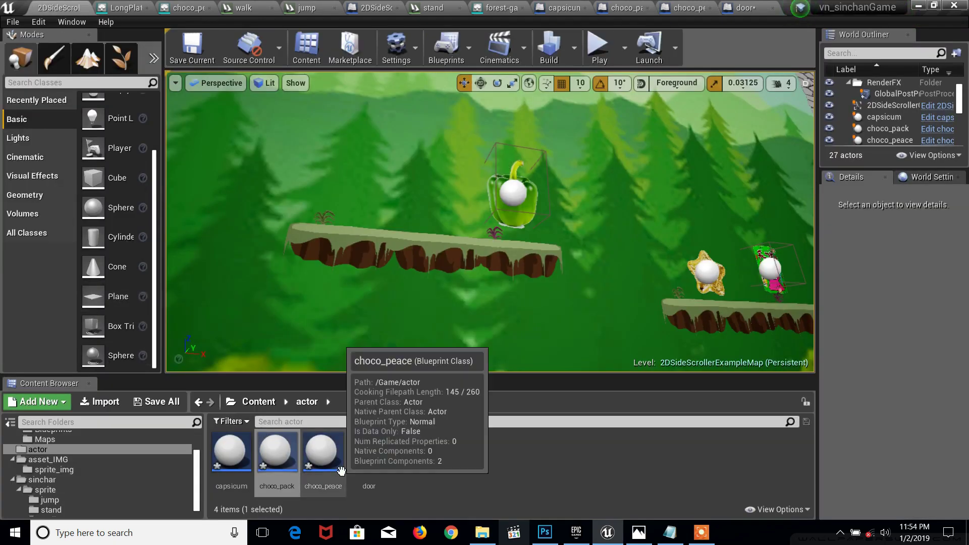
# Open choco_peace, add a Box Collision, then delete the unwanted Box
pyautogui.doubleClick(323, 454)
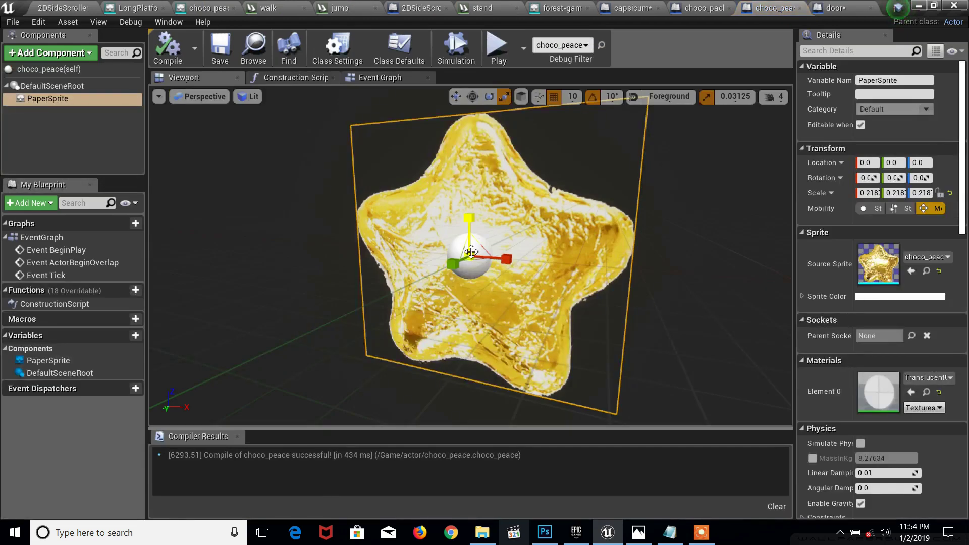
pyautogui.click(48, 99)
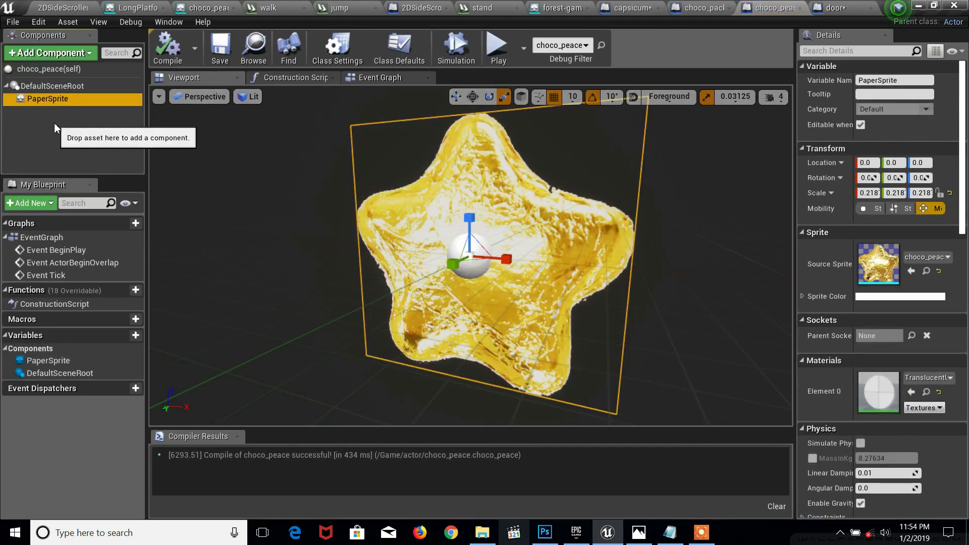
pyautogui.click(65, 54)
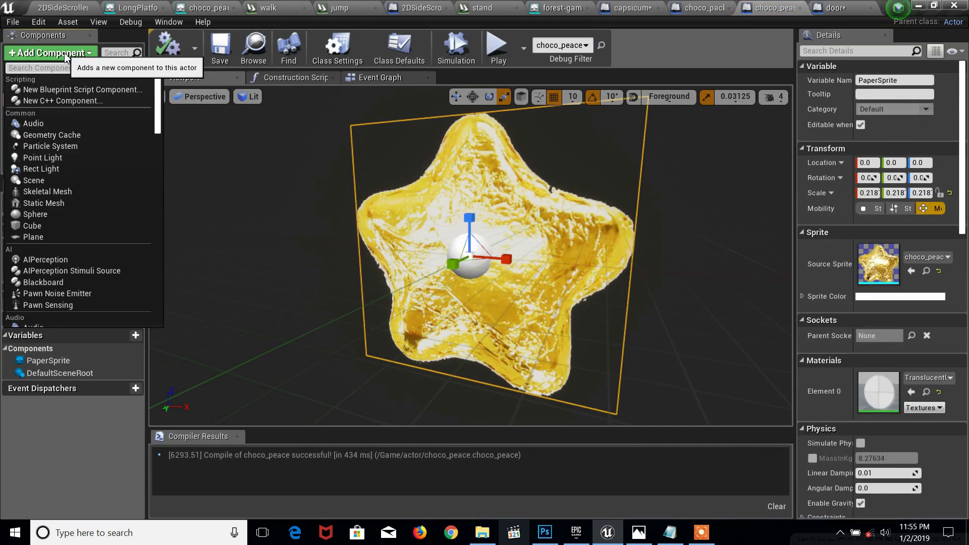
pyautogui.write('c')
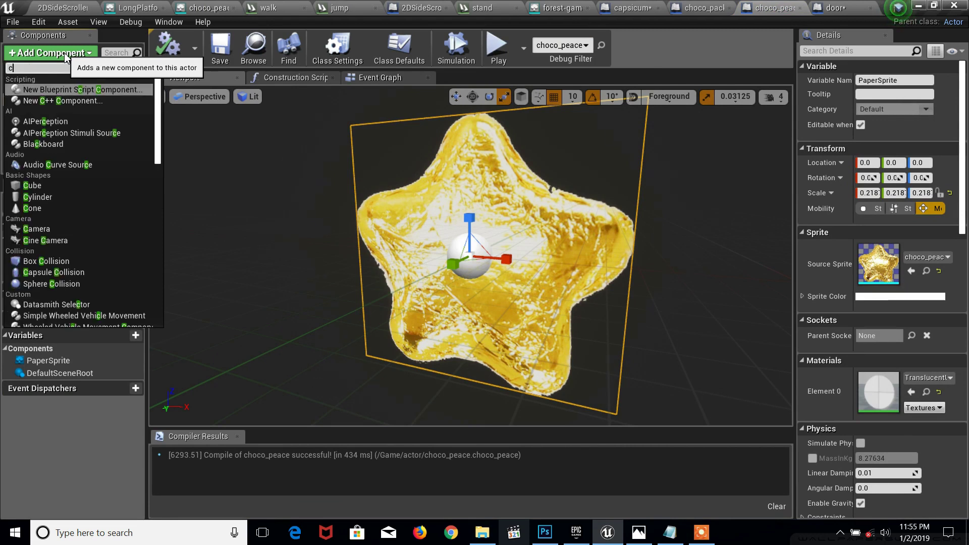
pyautogui.write('olli')
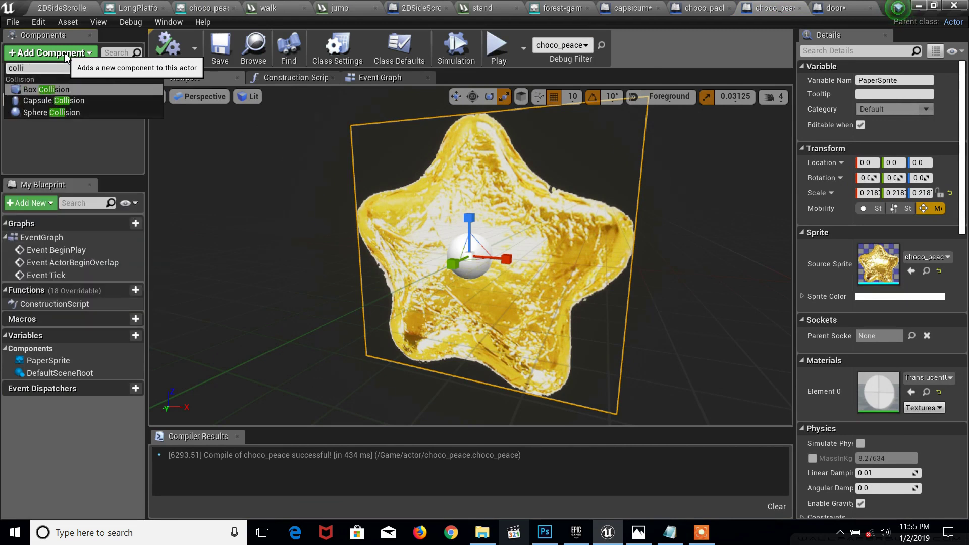
pyautogui.click(46, 89)
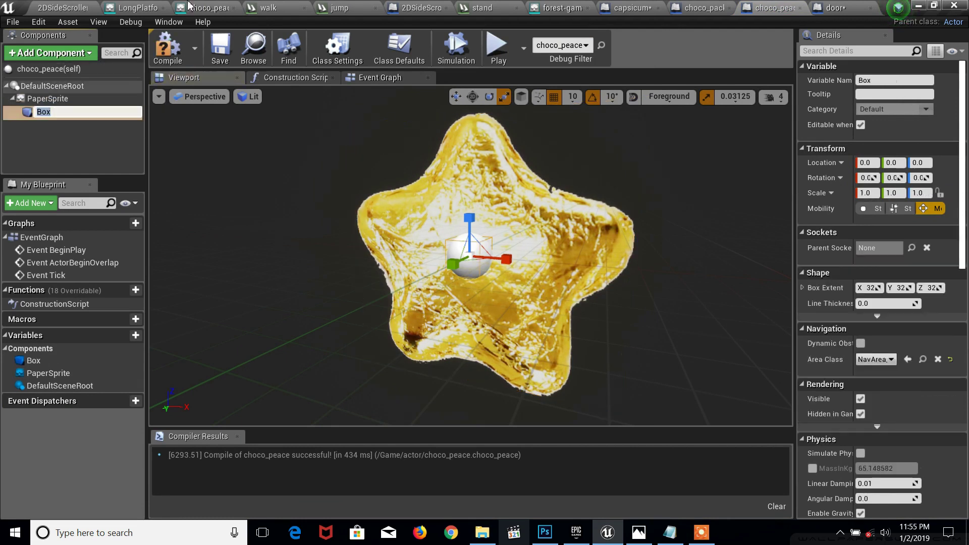
pyautogui.click(61, 131)
pyautogui.click(56, 113)
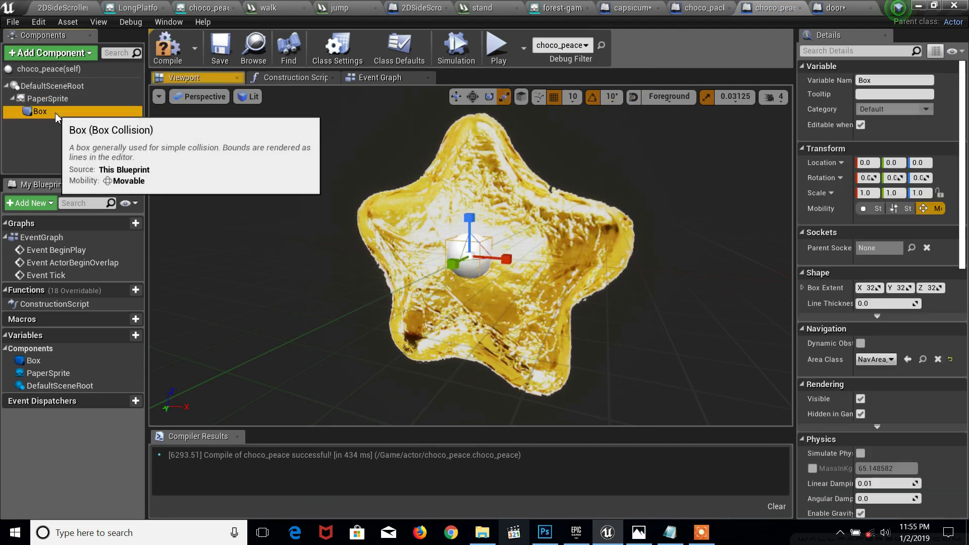
pyautogui.press('Delete')
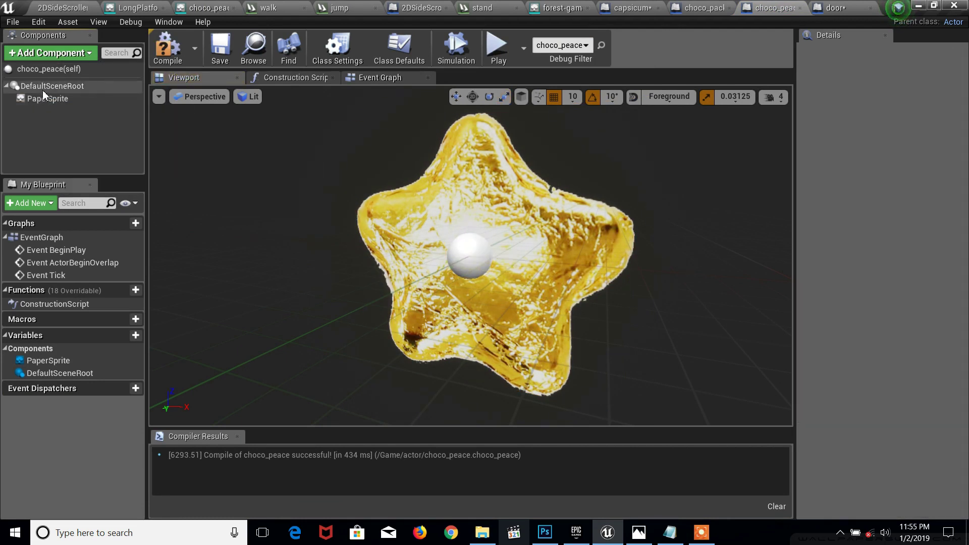
# Add a Sphere Collision under the star's PaperSprite component
pyautogui.click(48, 98)
pyautogui.click(50, 52)
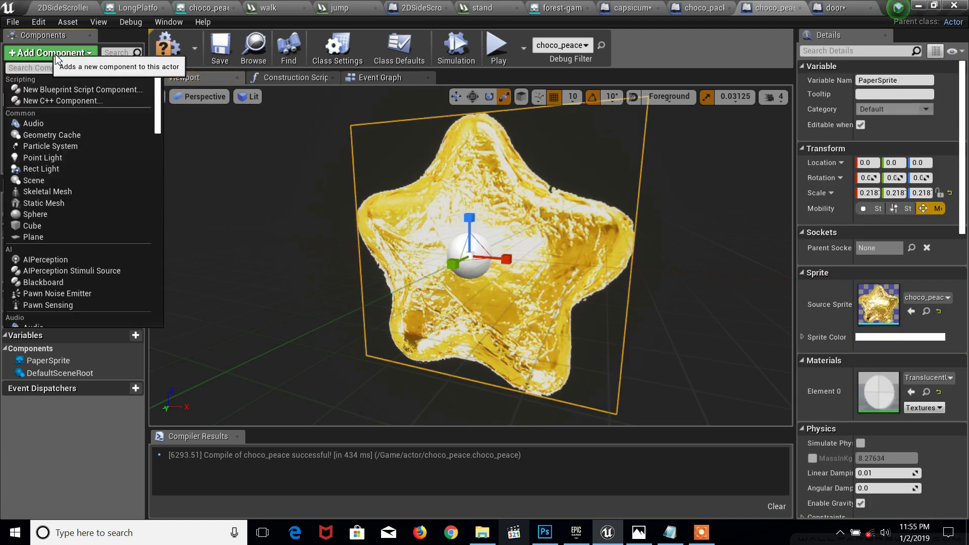
pyautogui.write('colli')
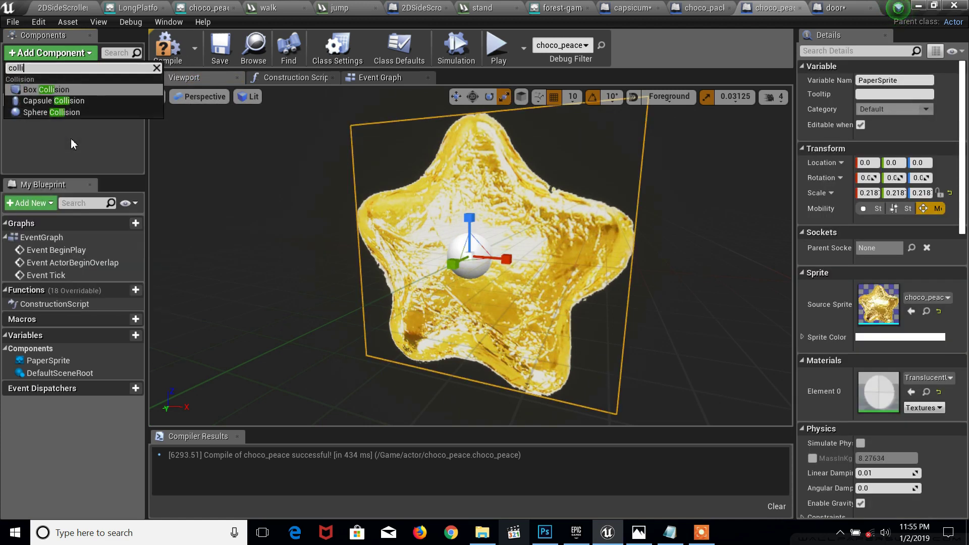
pyautogui.click(52, 113)
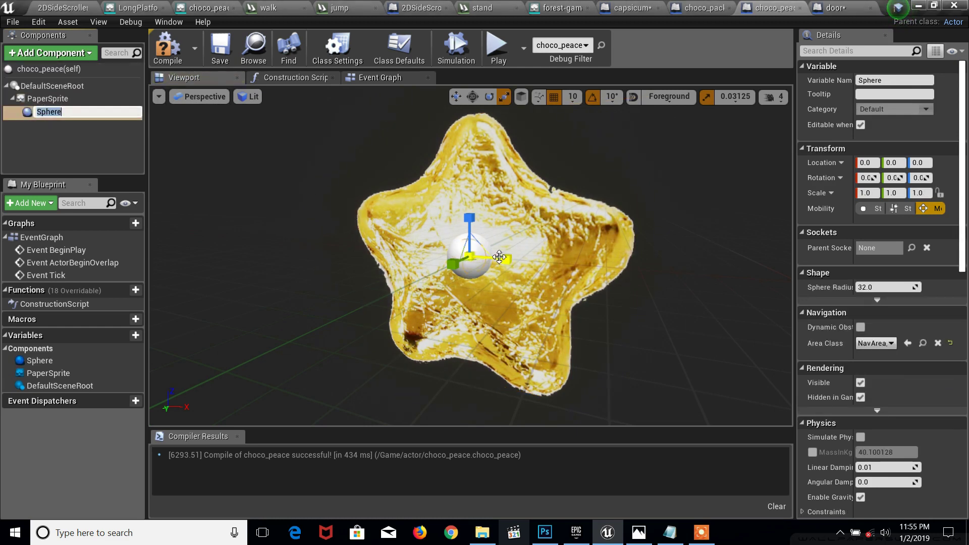
pyautogui.press('Return')
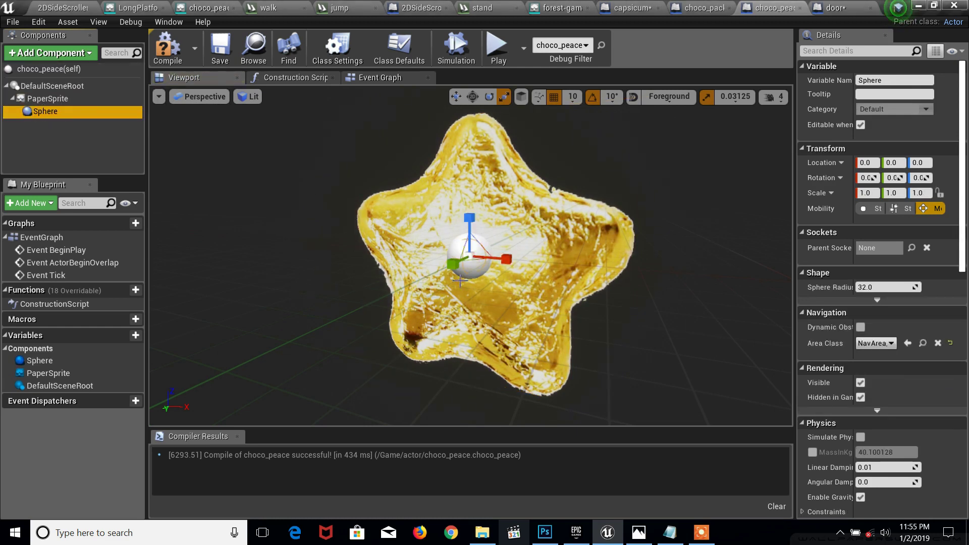
# Scale the sphere to 8.625 around the star and compile choco_peace
pyautogui.moveTo(464, 268); pyautogui.dragTo(505, 243)
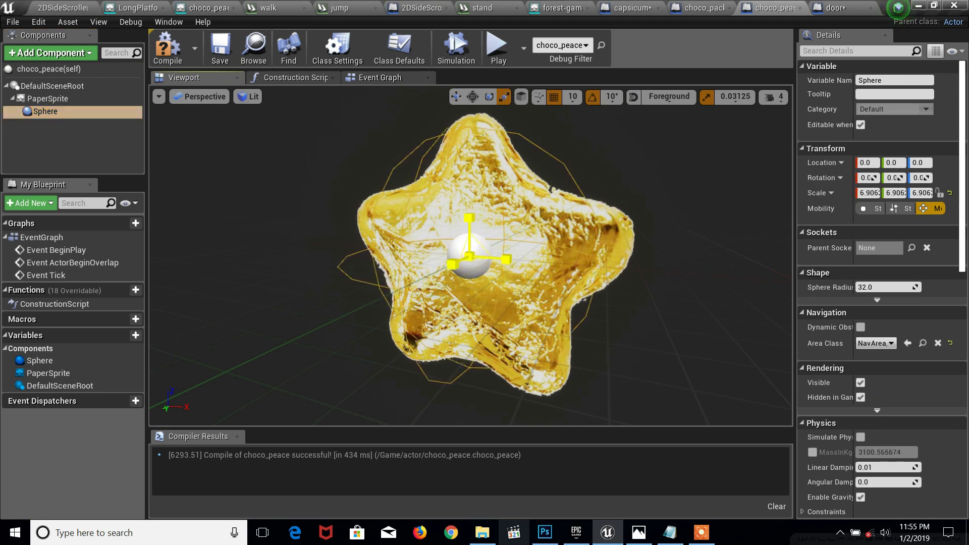
pyautogui.moveTo(505, 242); pyautogui.dragTo(525, 233)
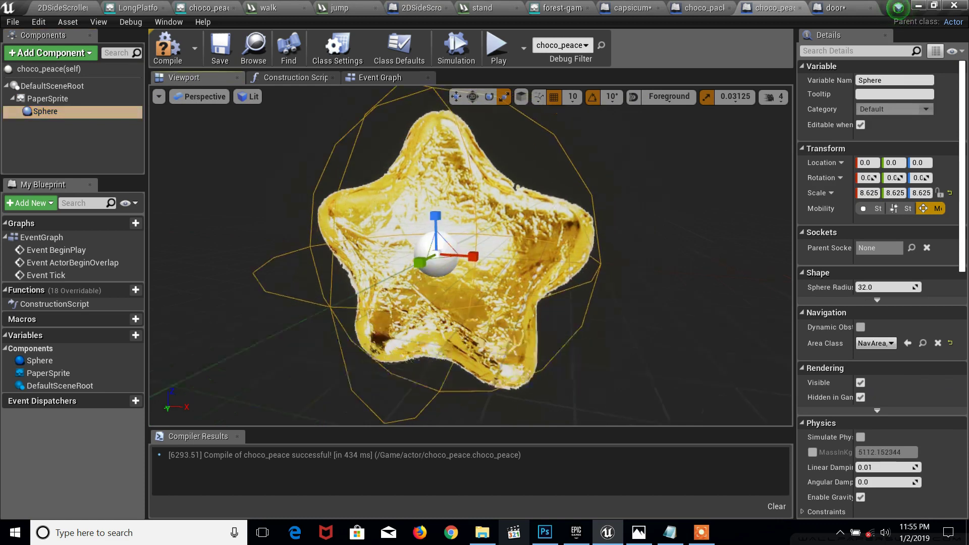
pyautogui.press('f')
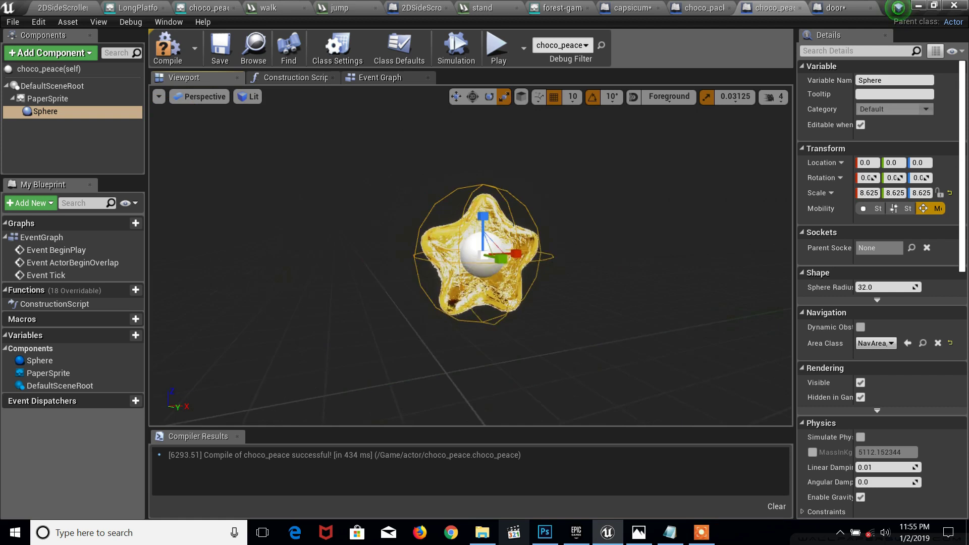
pyautogui.moveTo(419, 308); pyautogui.dragTo(419, 307, button='right')
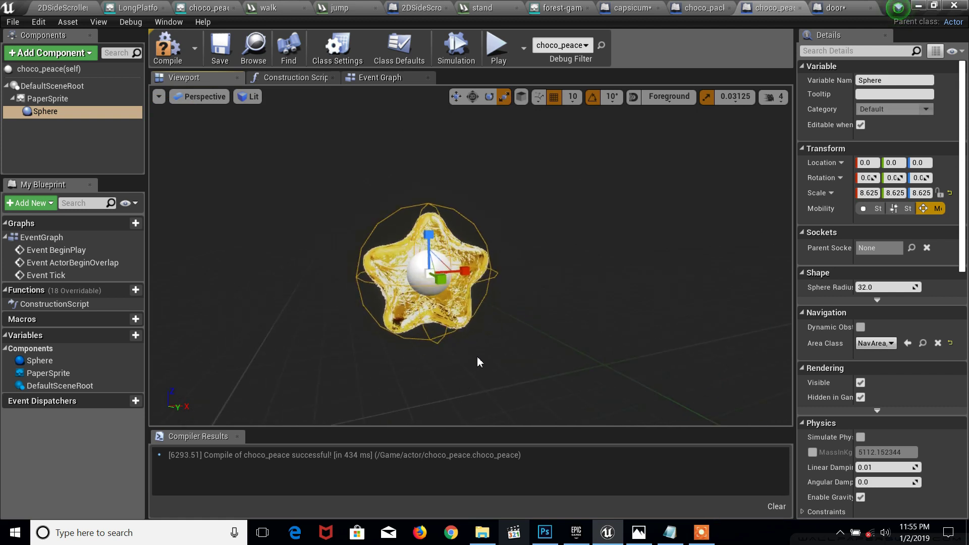
pyautogui.click(177, 60)
pyautogui.click(69, 8)
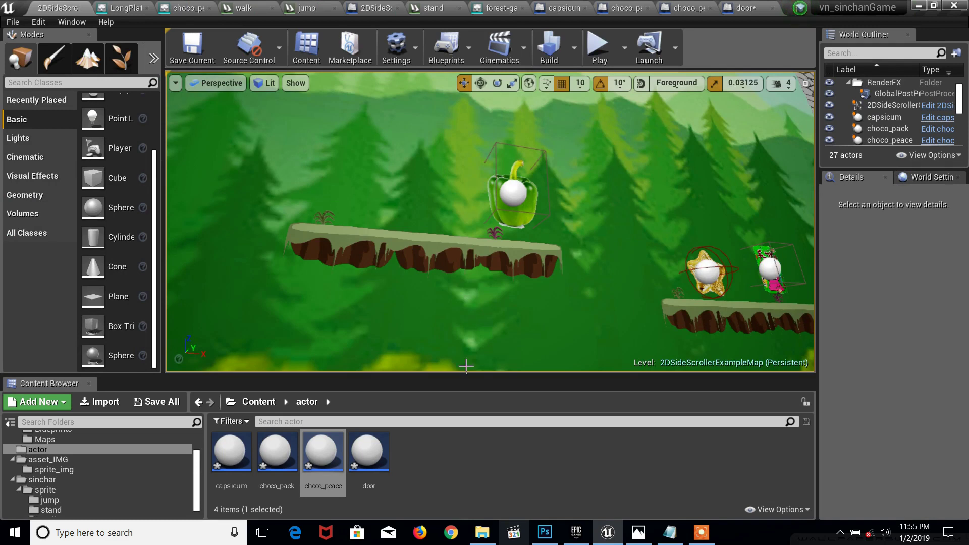
# Open the door Blueprint and add a Box Collision component named Box
pyautogui.moveTo(342, 211); pyautogui.dragTo(353, 169, button='middle')
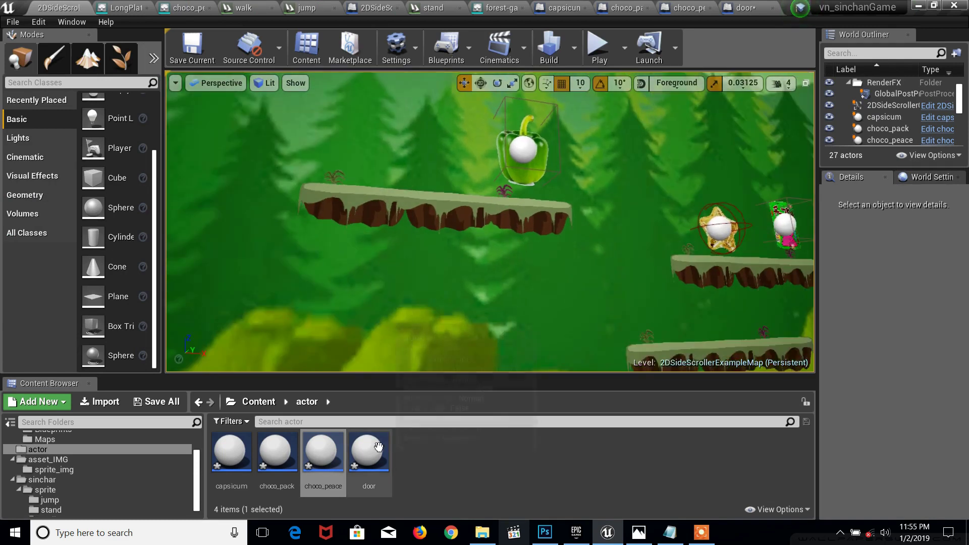
pyautogui.doubleClick(369, 450)
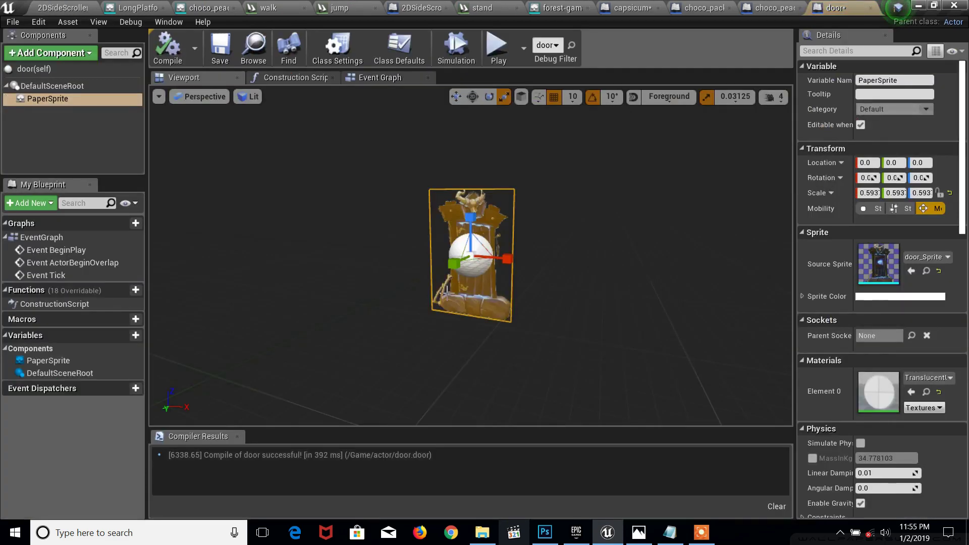
pyautogui.click(56, 57)
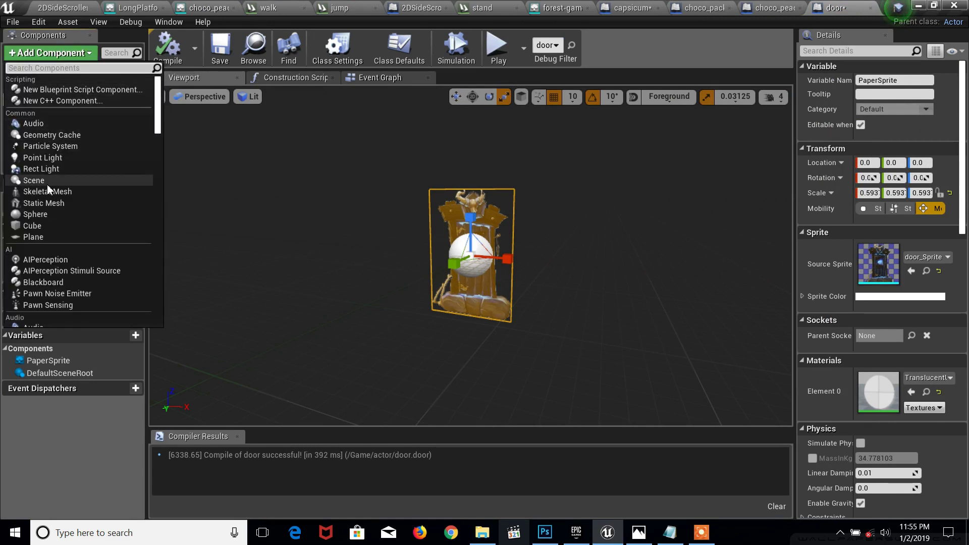
pyautogui.write('c')
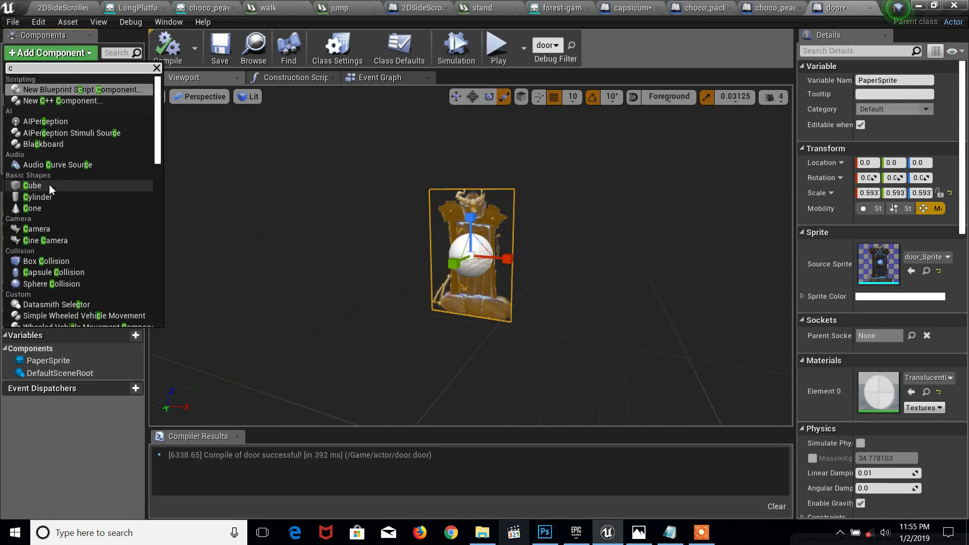
pyautogui.write('olliu')
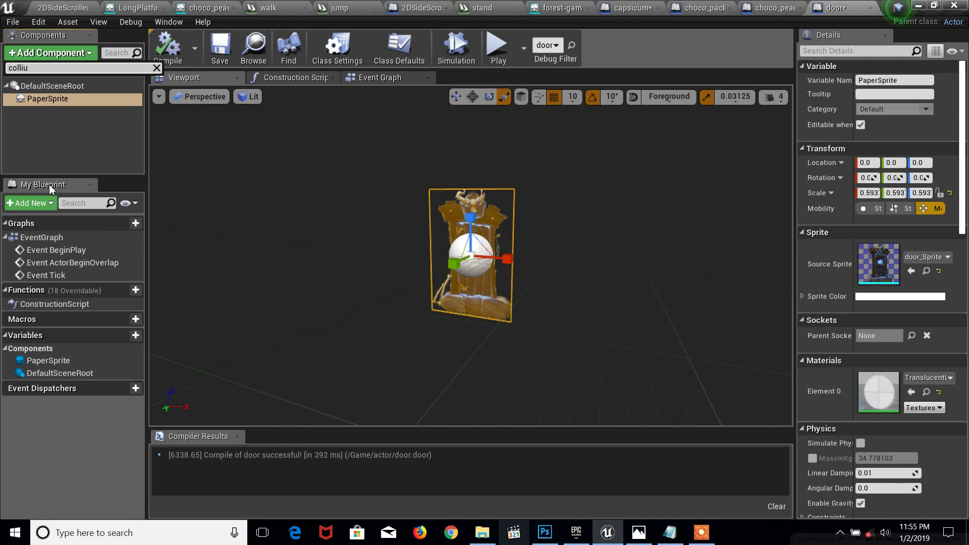
pyautogui.press('BackSpace')
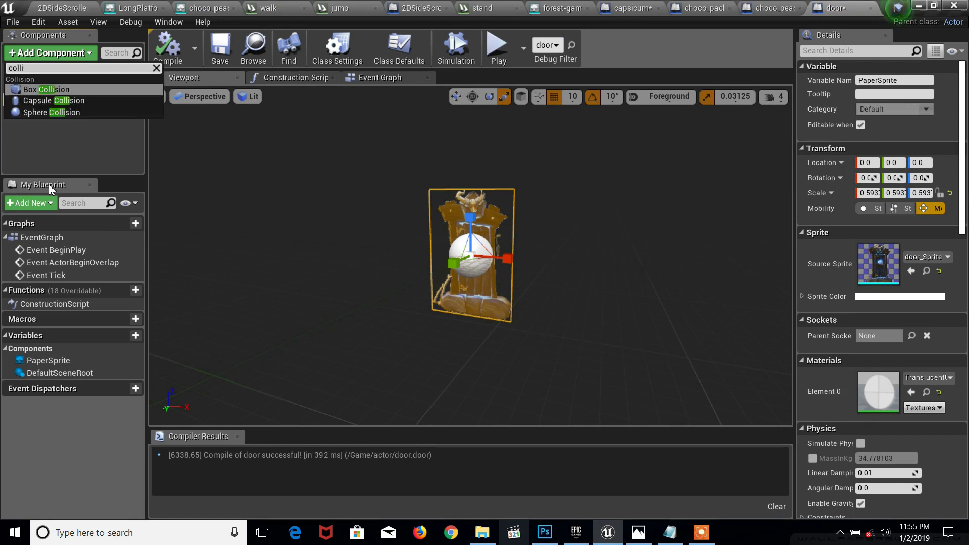
pyautogui.click(46, 90)
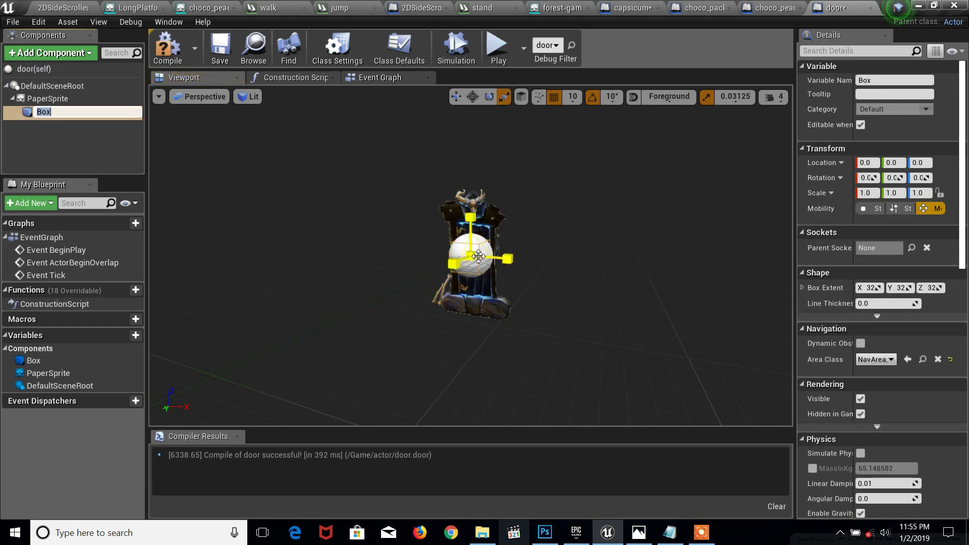
pyautogui.press('Return')
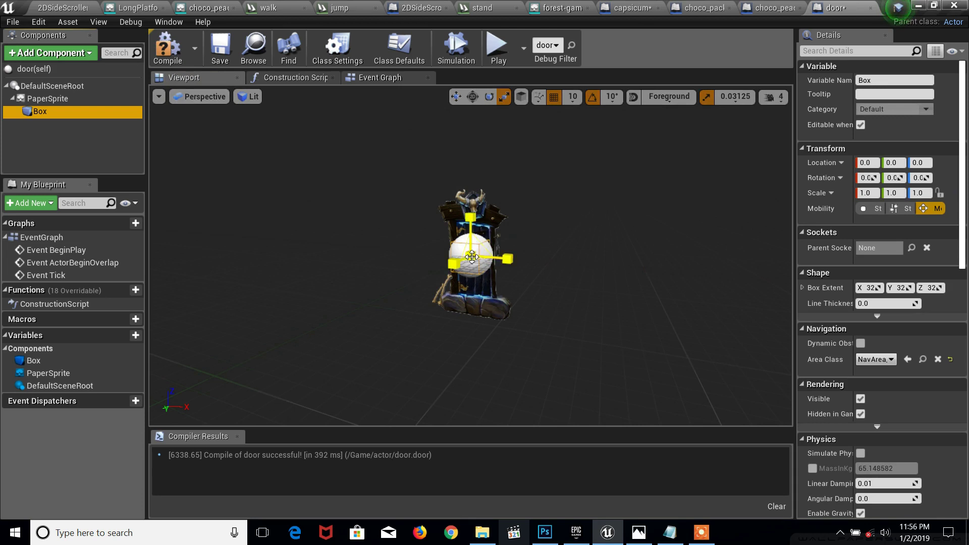
# Scale the door's Box collision to 6.75 and compile the door Blueprint
pyautogui.moveTo(470, 257); pyautogui.dragTo(555, 167)
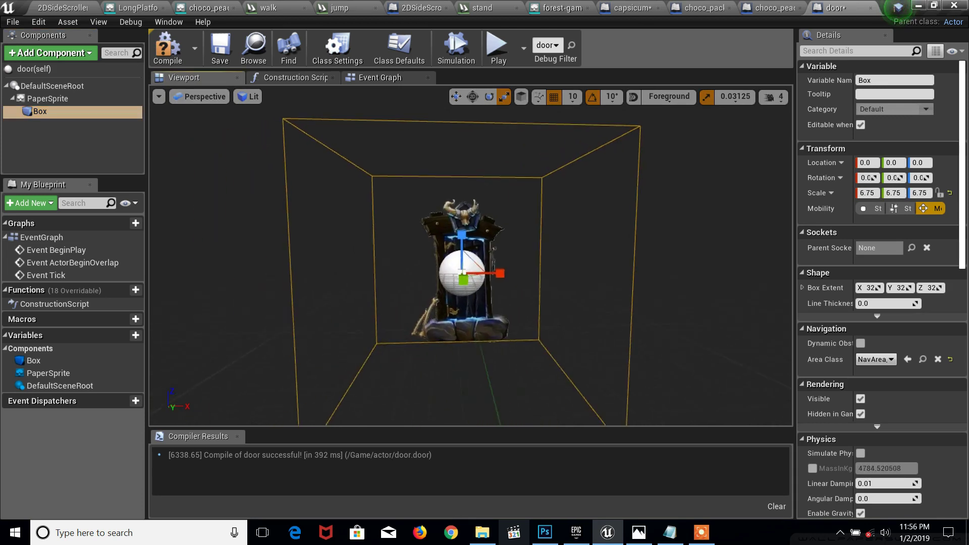
pyautogui.moveTo(427, 261); pyautogui.dragTo(383, 263)
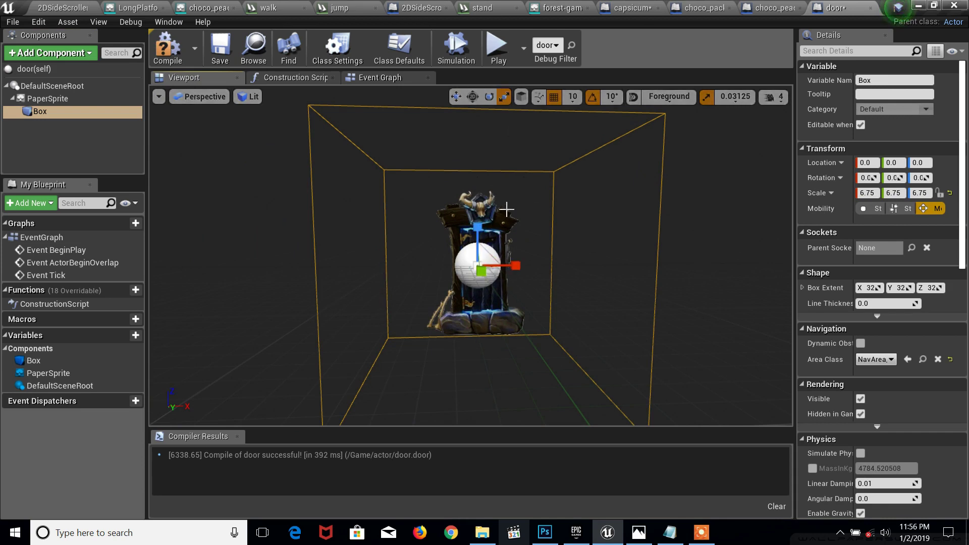
pyautogui.click(173, 61)
pyautogui.click(63, 8)
pyautogui.moveTo(439, 270); pyautogui.dragTo(418, 295, button='right')
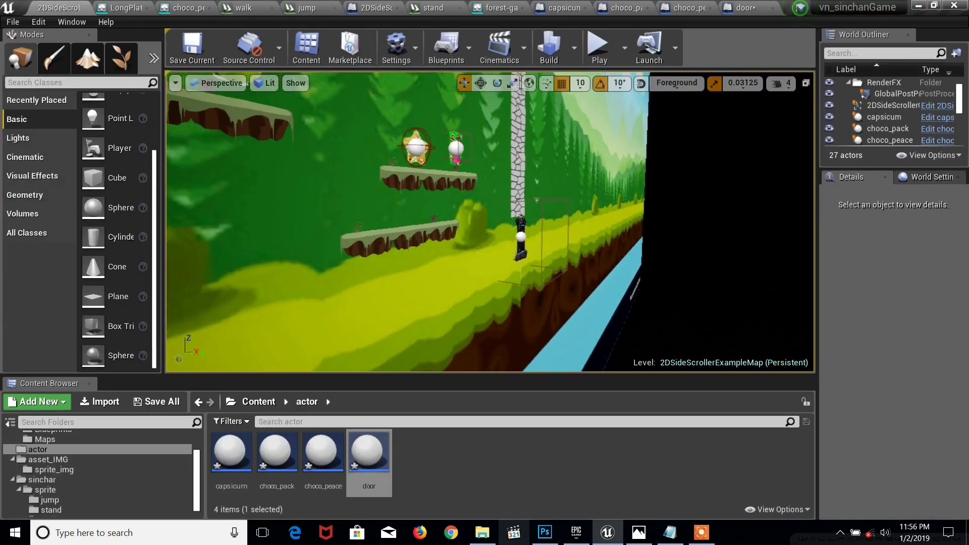
pyautogui.moveTo(389, 215); pyautogui.dragTo(389, 214, button='right')
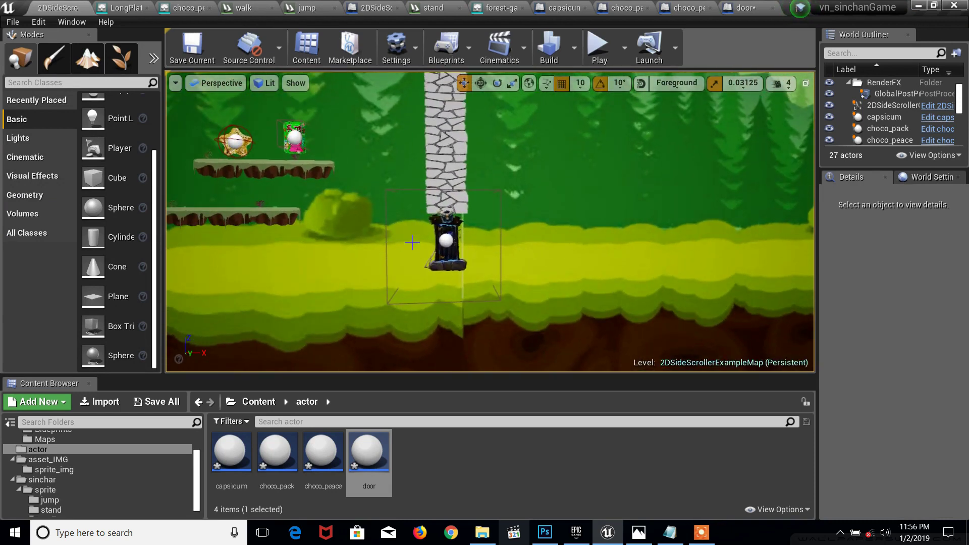
pyautogui.moveTo(326, 130); pyautogui.dragTo(326, 130, button='right')
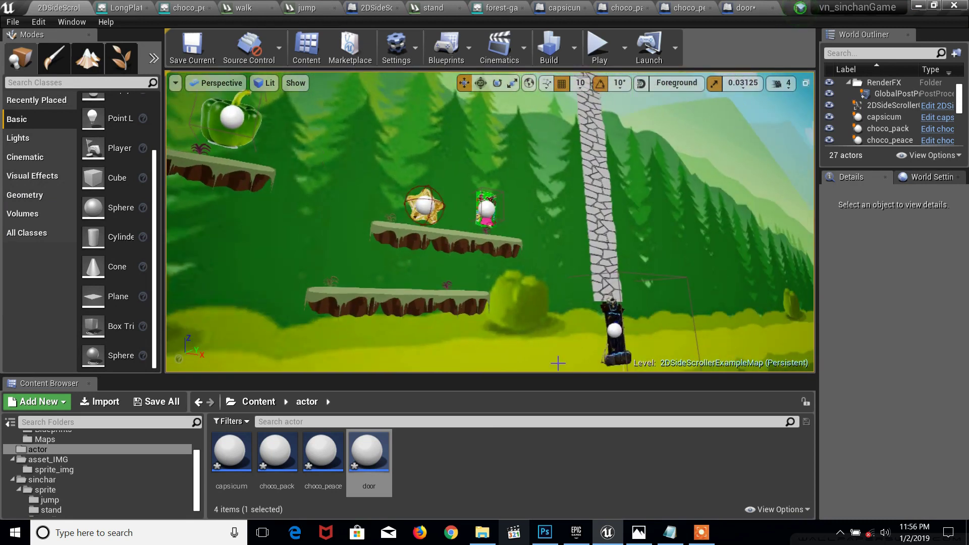
pyautogui.click(670, 532)
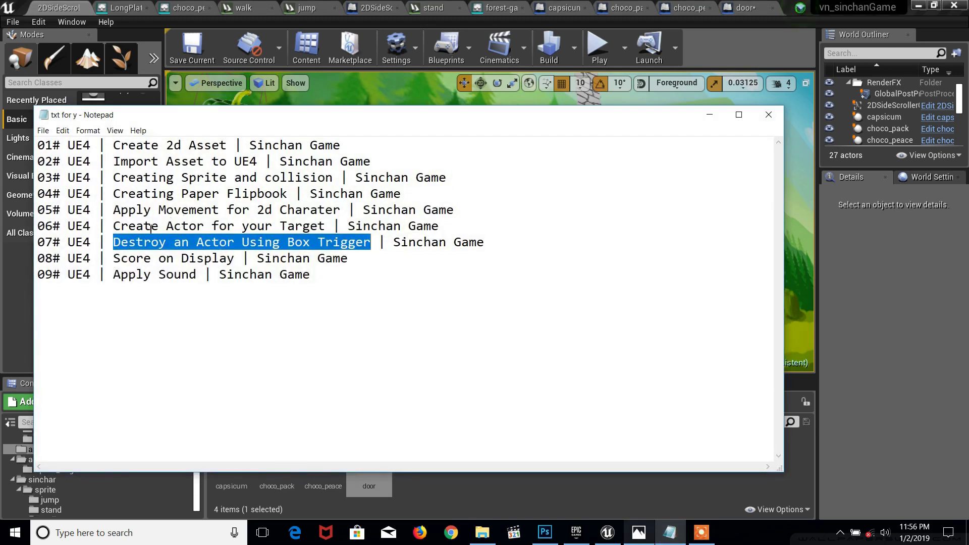
pyautogui.click(333, 260)
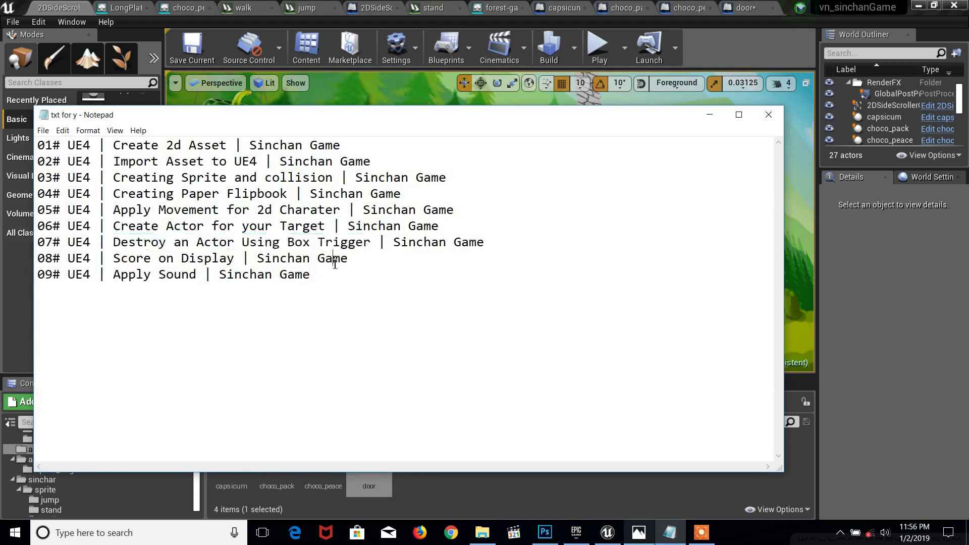
pyautogui.moveTo(117, 243); pyautogui.dragTo(240, 244)
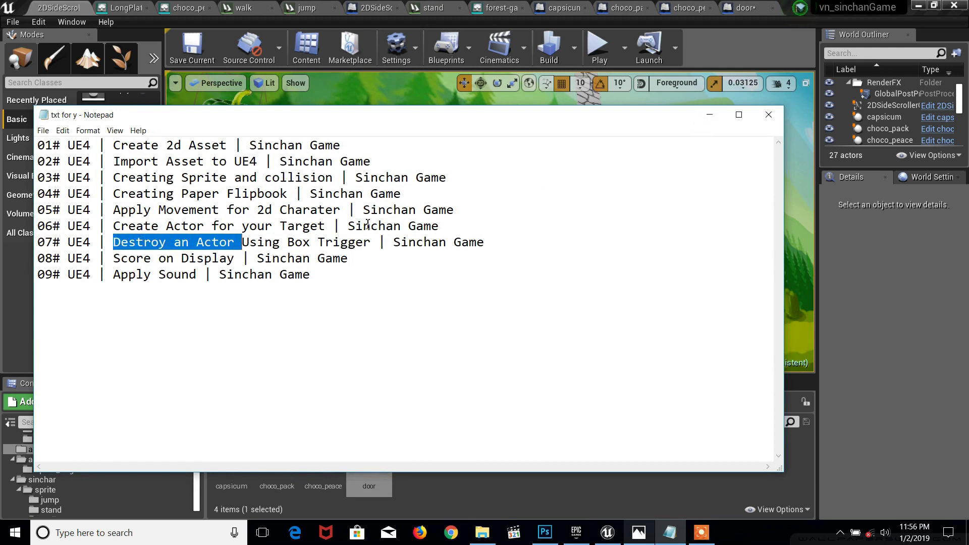
pyautogui.click(709, 115)
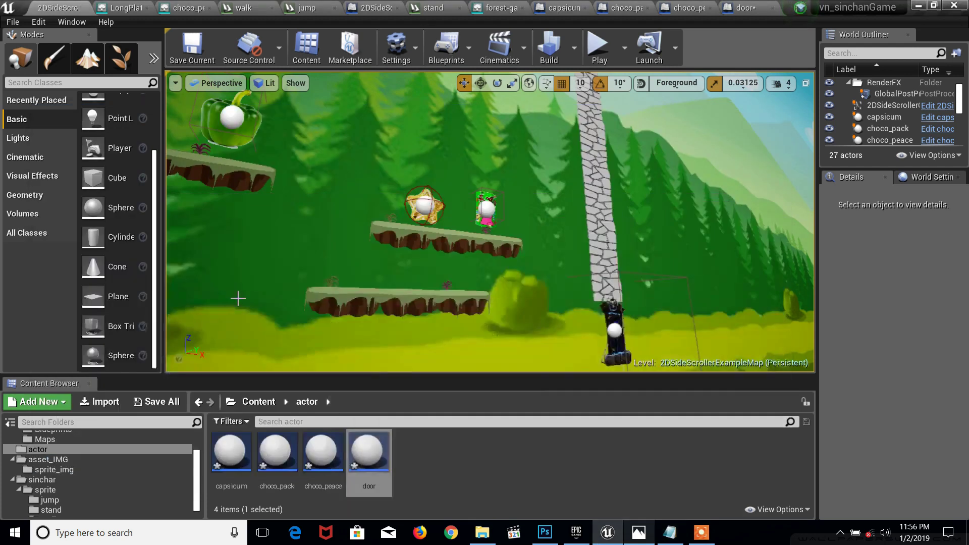
pyautogui.scroll(3, 238, 298)
pyautogui.scroll(-4, 341, 286)
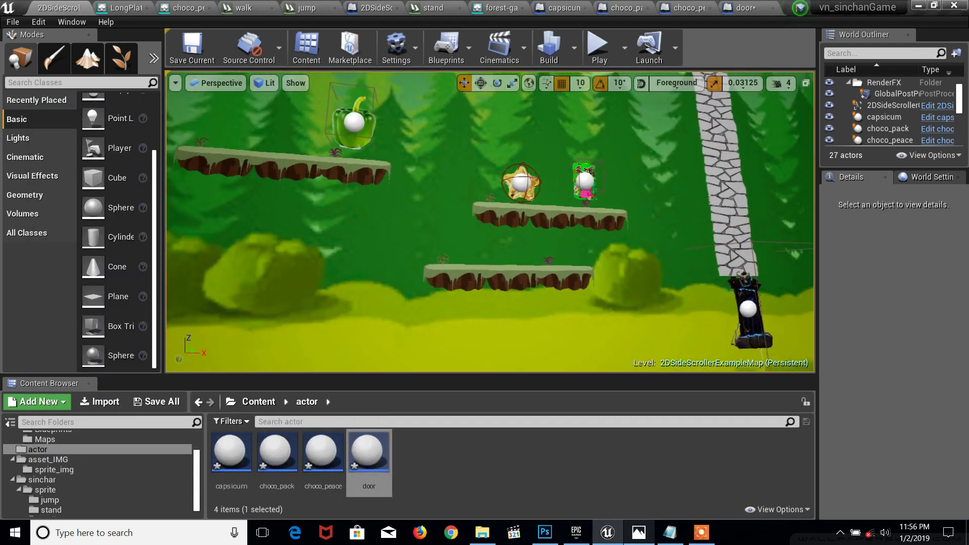
pyautogui.scroll(-2, 341, 286)
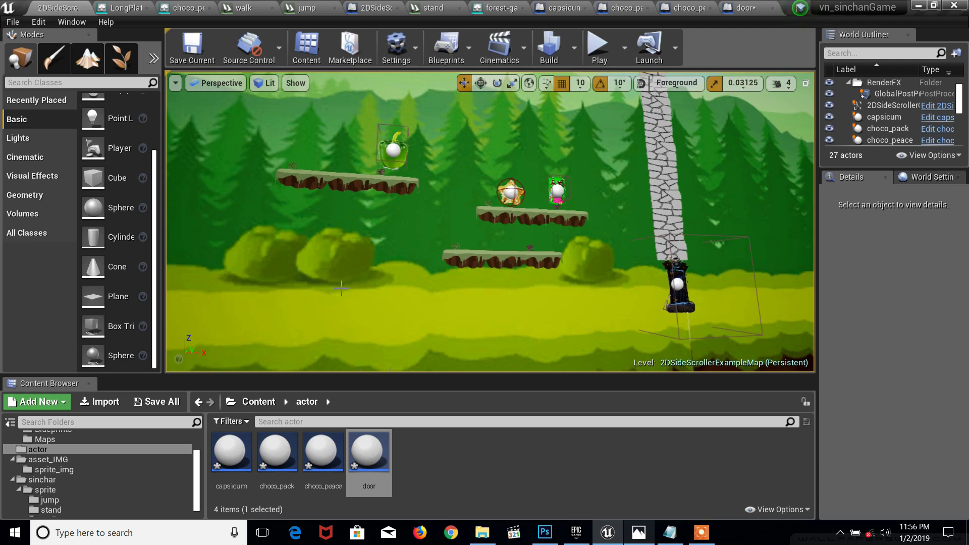
pyautogui.click(662, 519)
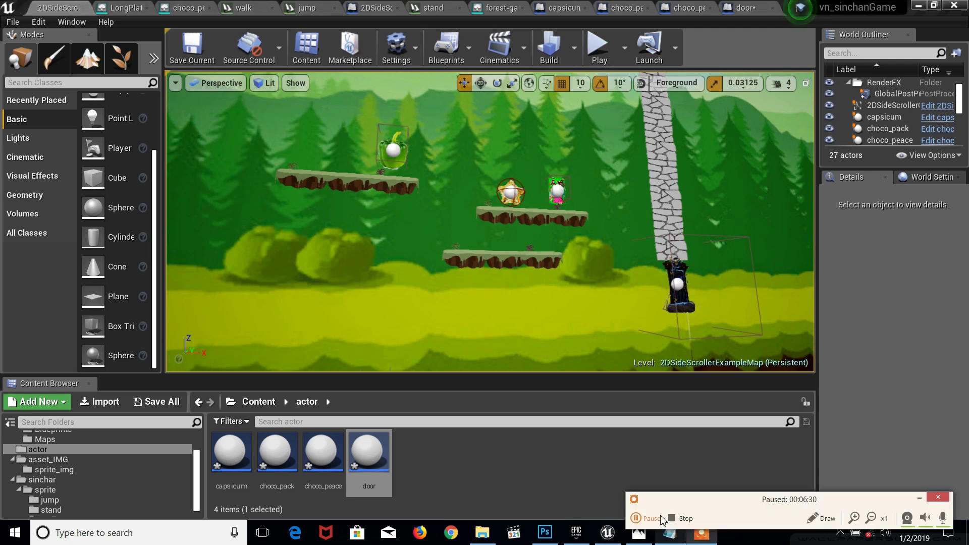
pyautogui.click(918, 499)
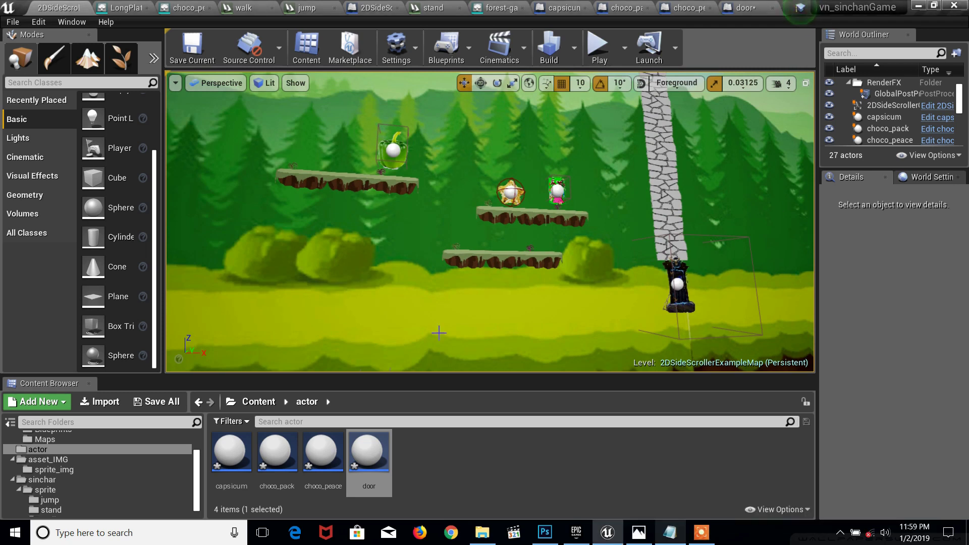
pyautogui.doubleClick(237, 452)
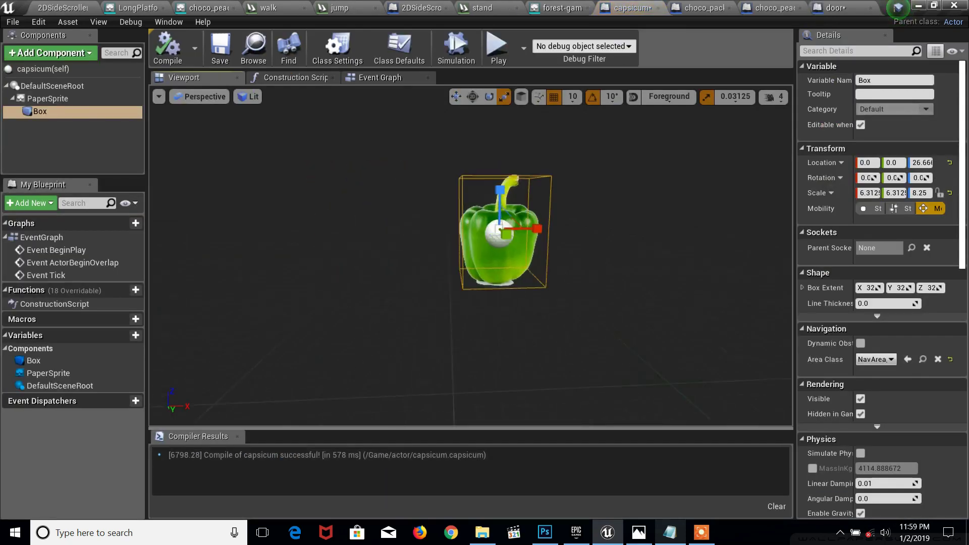
# Add an On Component Begin Overlap event for the capsicum's Box collision
pyautogui.moveTo(469, 243); pyautogui.dragTo(439, 237)
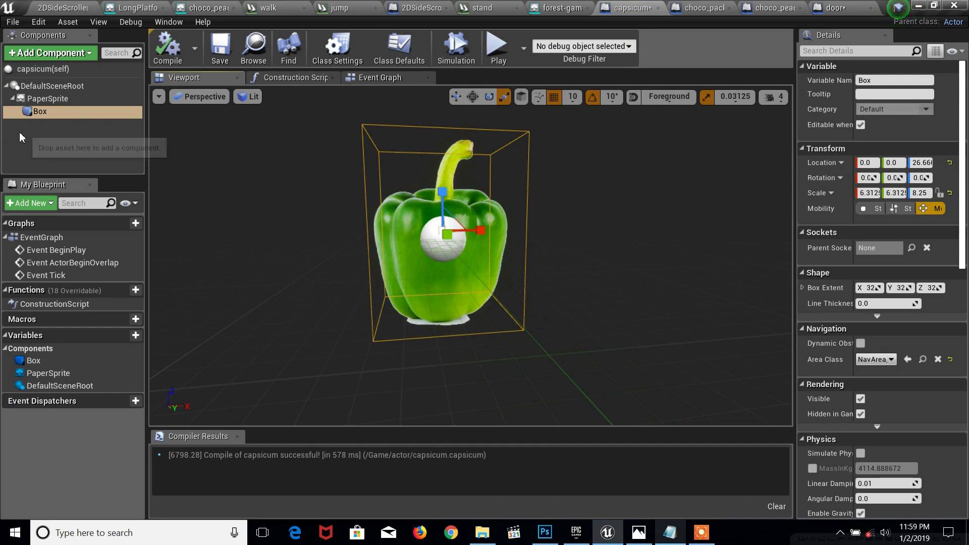
pyautogui.click(51, 145)
pyautogui.click(44, 113)
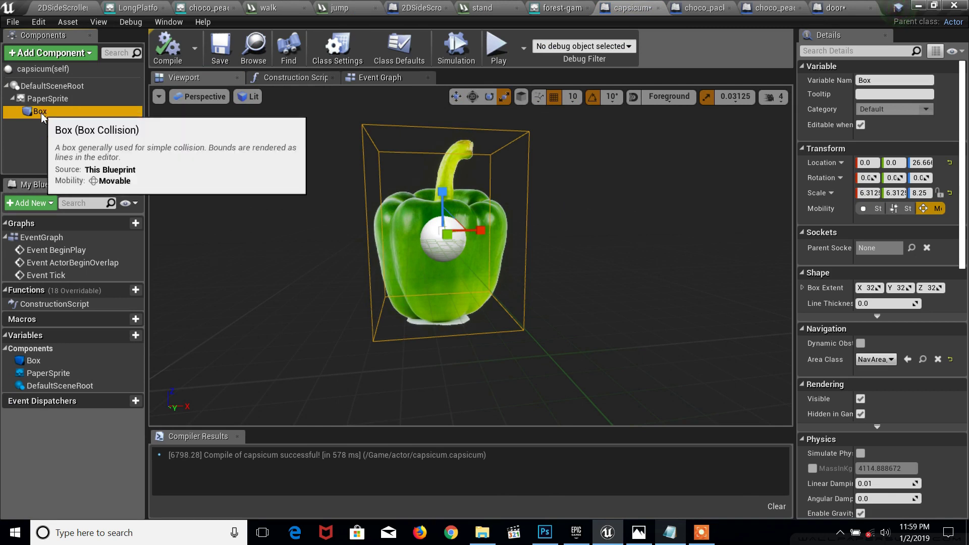
pyautogui.rightClick(42, 114)
pyautogui.moveTo(75, 132)
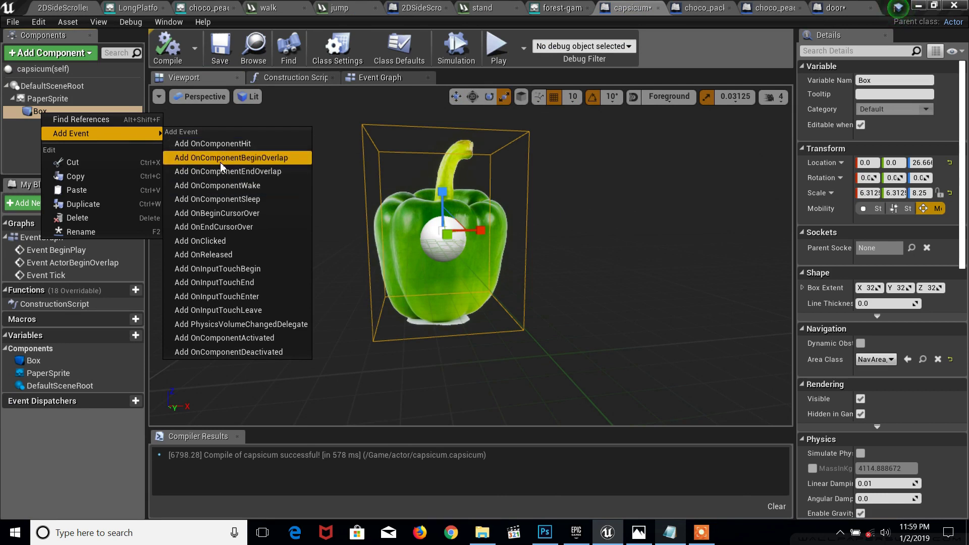
pyautogui.click(273, 158)
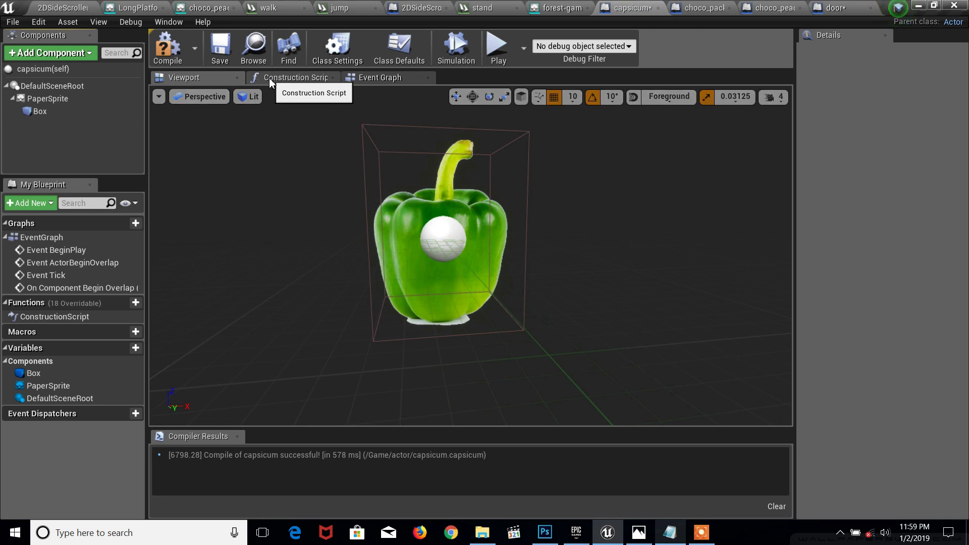
pyautogui.click(295, 79)
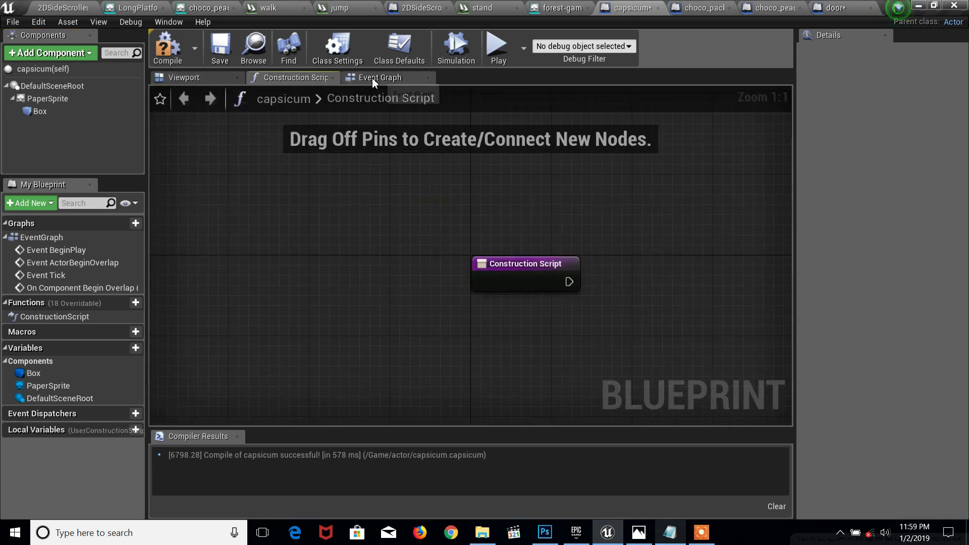
# Connect the Box overlap event to a DestroyActor node, compile the capsicum, and start Play
pyautogui.click(371, 77)
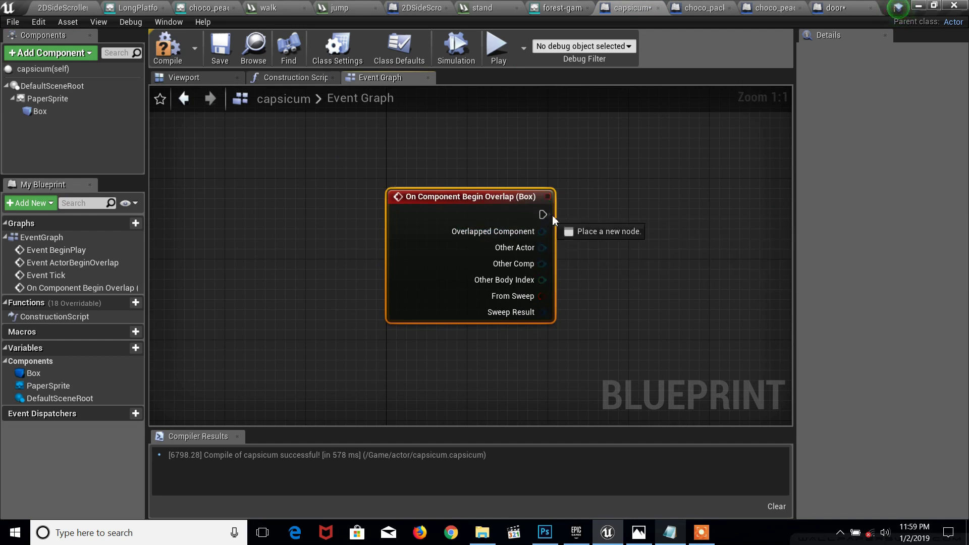
pyautogui.moveTo(579, 213); pyautogui.dragTo(584, 212)
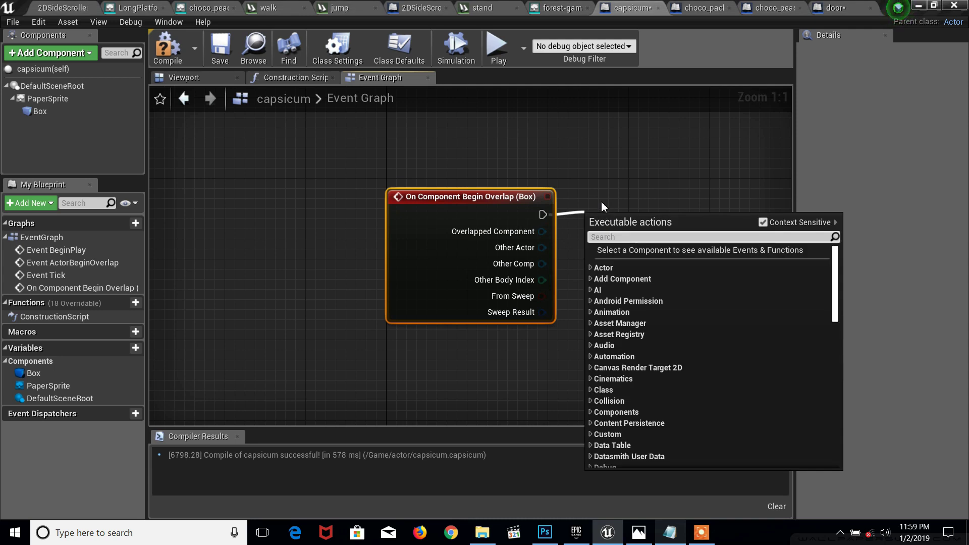
pyautogui.write('de')
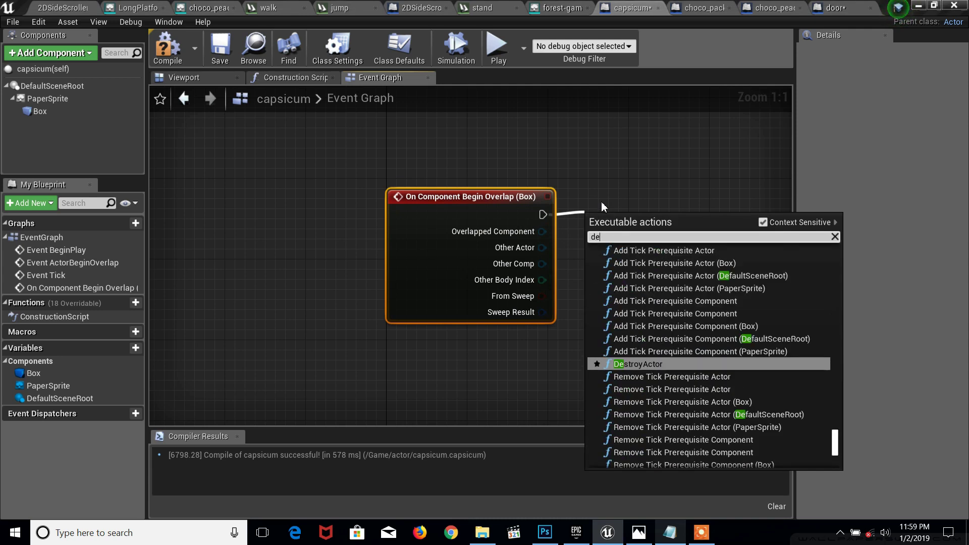
pyautogui.click(602, 206)
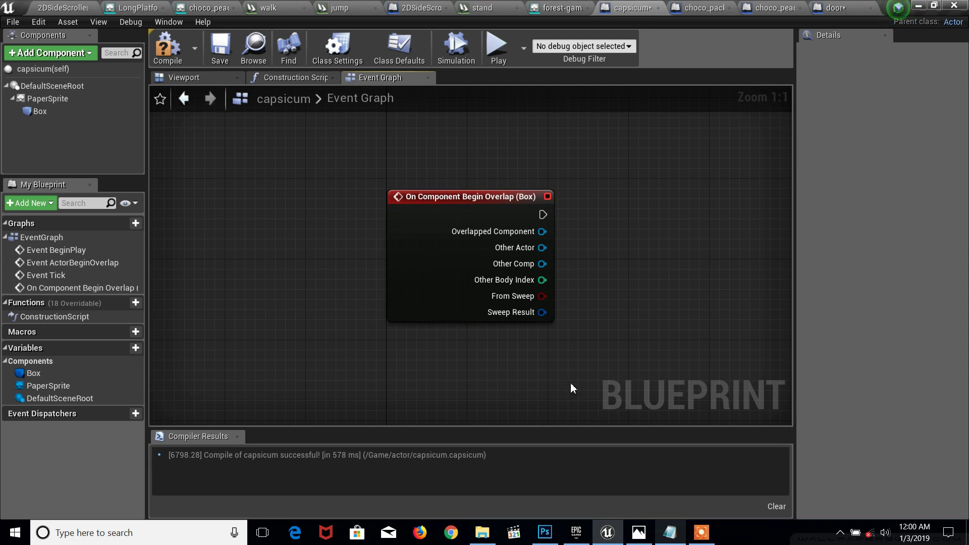
pyautogui.moveTo(542, 215); pyautogui.dragTo(592, 225)
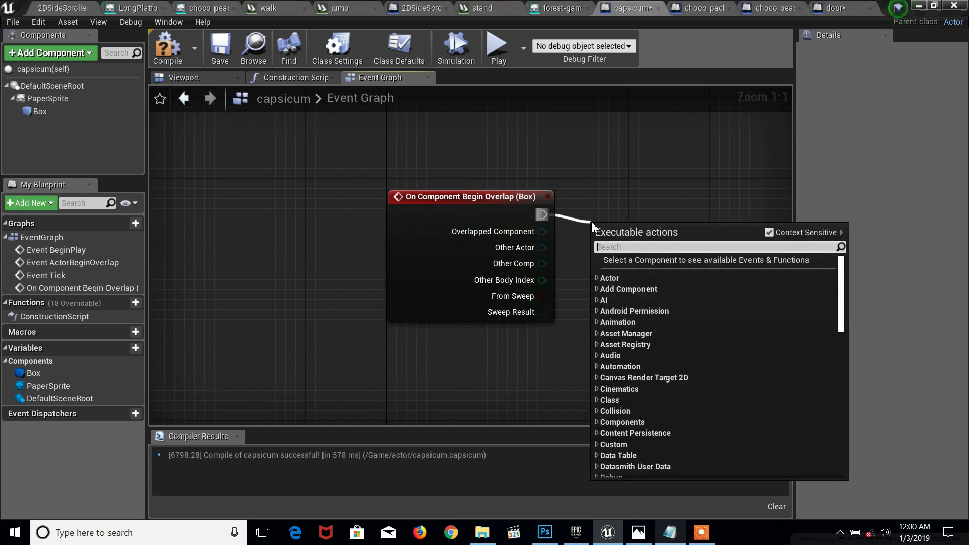
pyautogui.write('des')
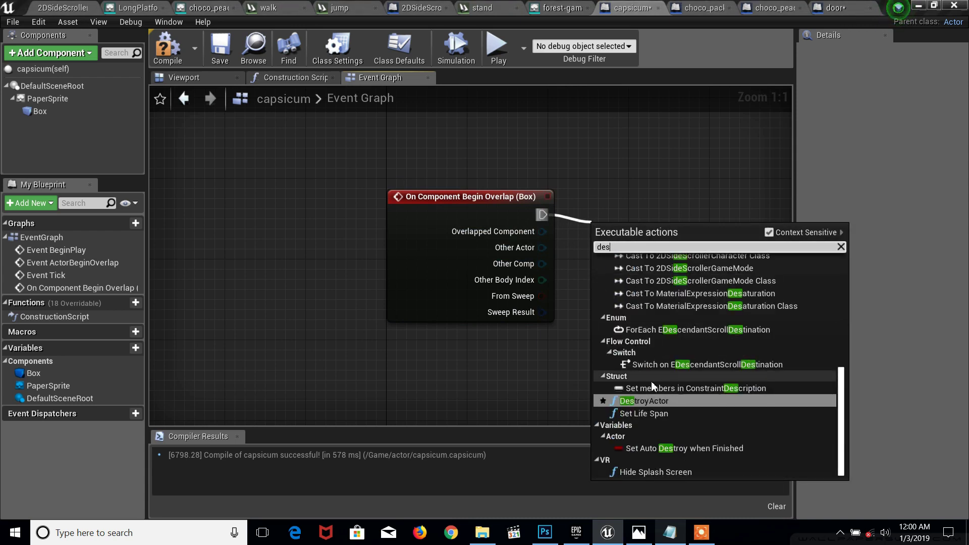
pyautogui.write('t')
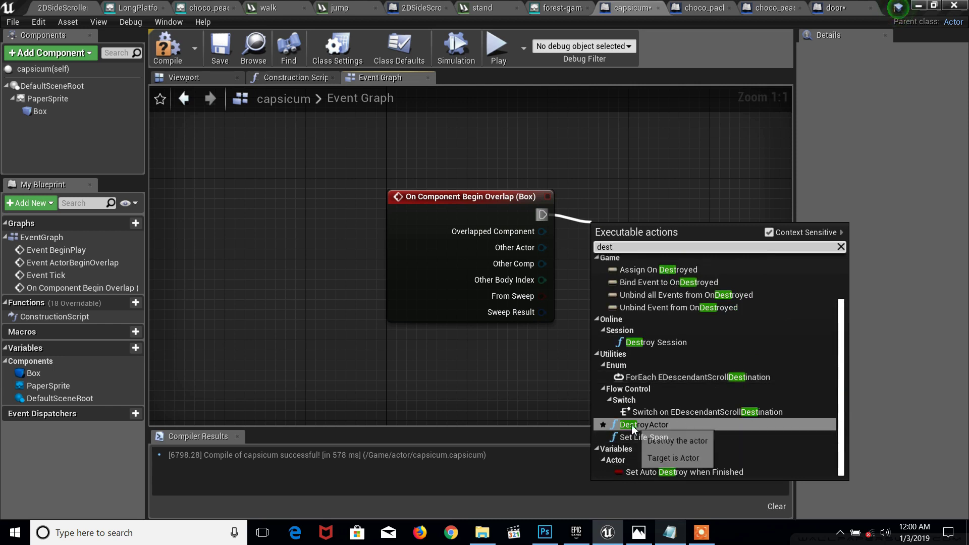
pyautogui.click(650, 426)
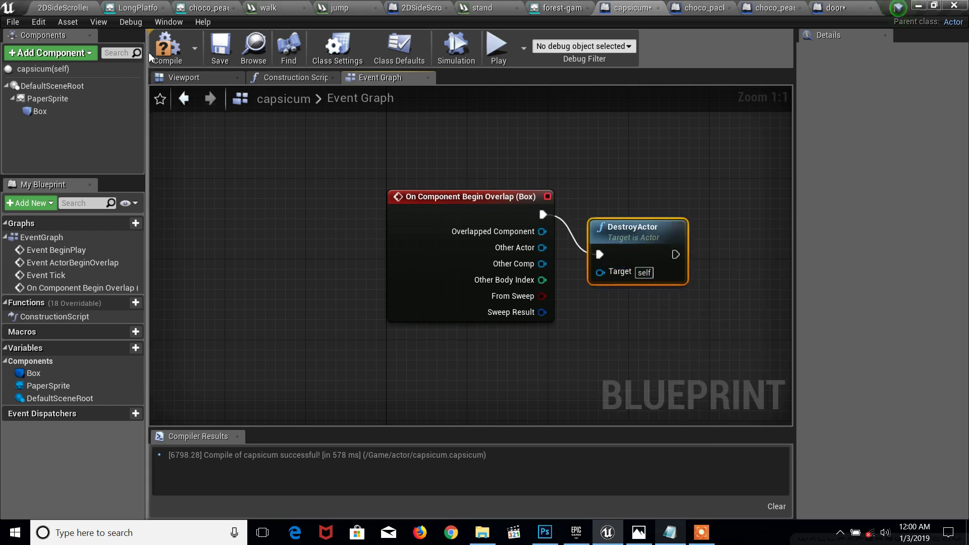
pyautogui.click(167, 46)
pyautogui.click(497, 49)
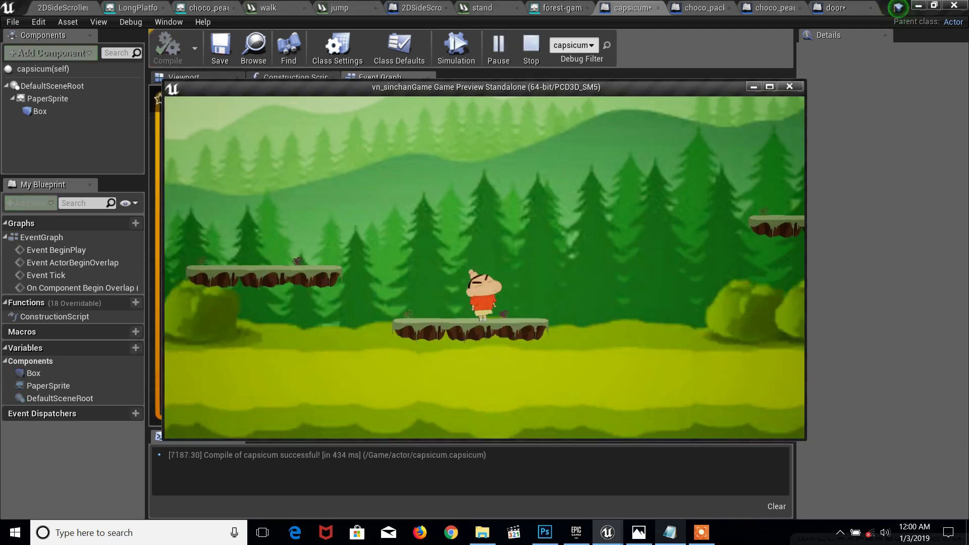
# Run and jump the character across the platforms toward the pepper, then close the preview
pyautogui.press('Right')
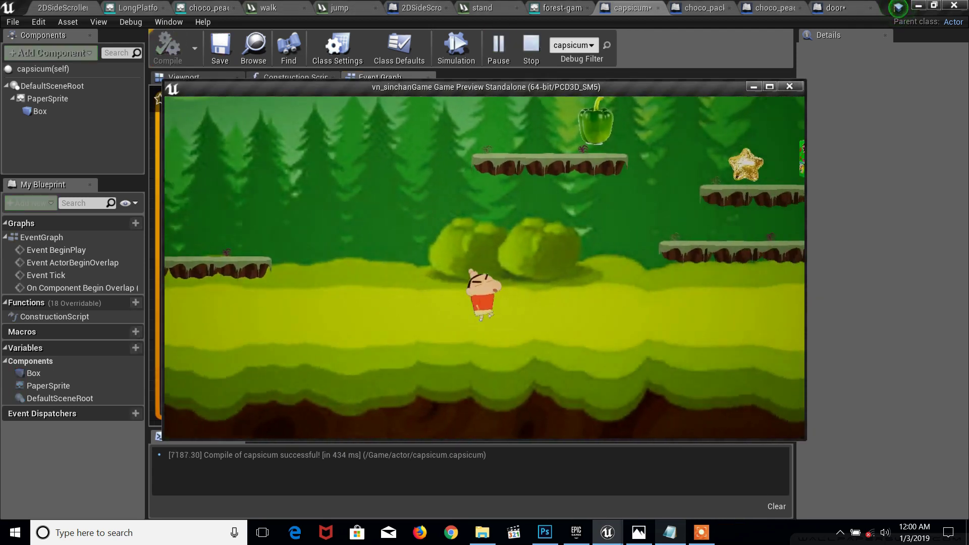
pyautogui.press('space')
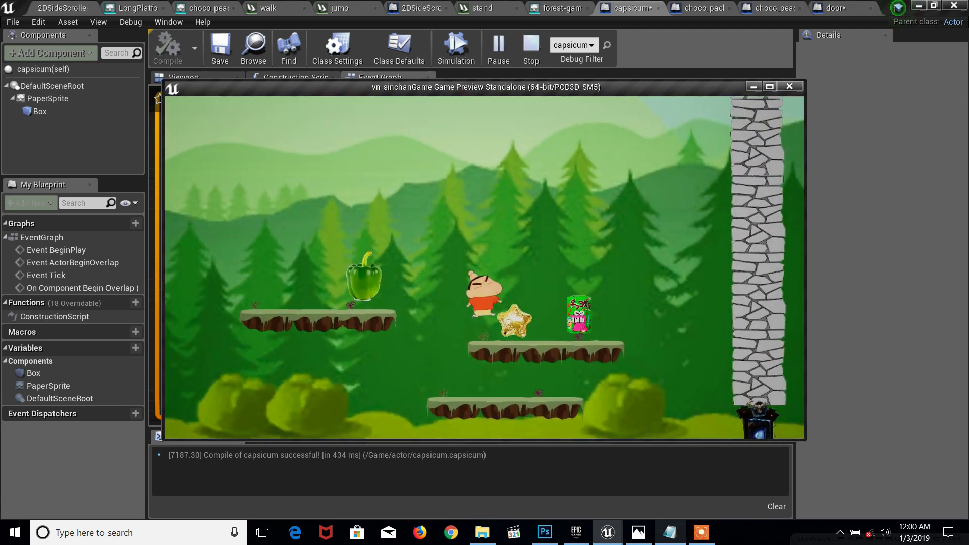
pyautogui.press('Right')
pyautogui.press('space')
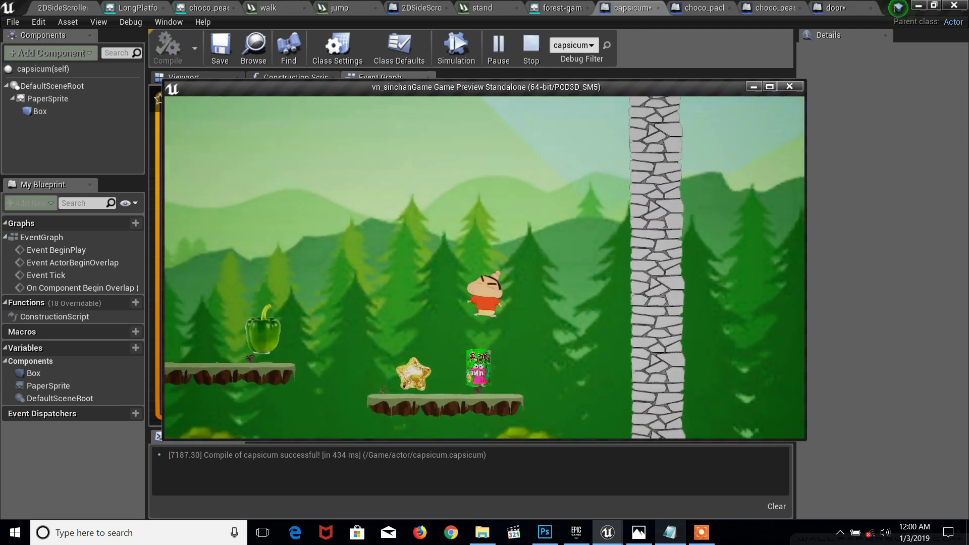
pyautogui.press('Left')
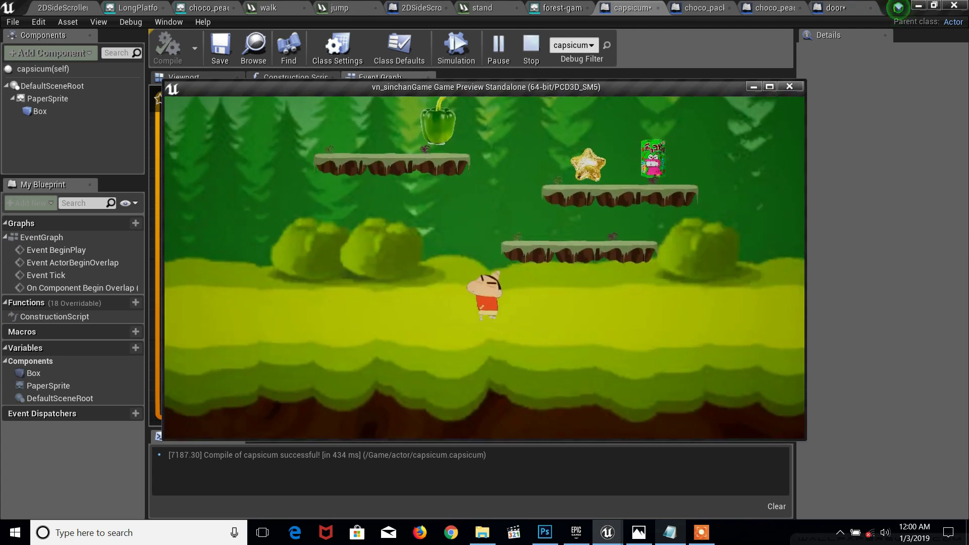
pyautogui.press('space')
pyautogui.press('Left')
pyautogui.press('space')
pyautogui.press('space')
pyautogui.press('space')
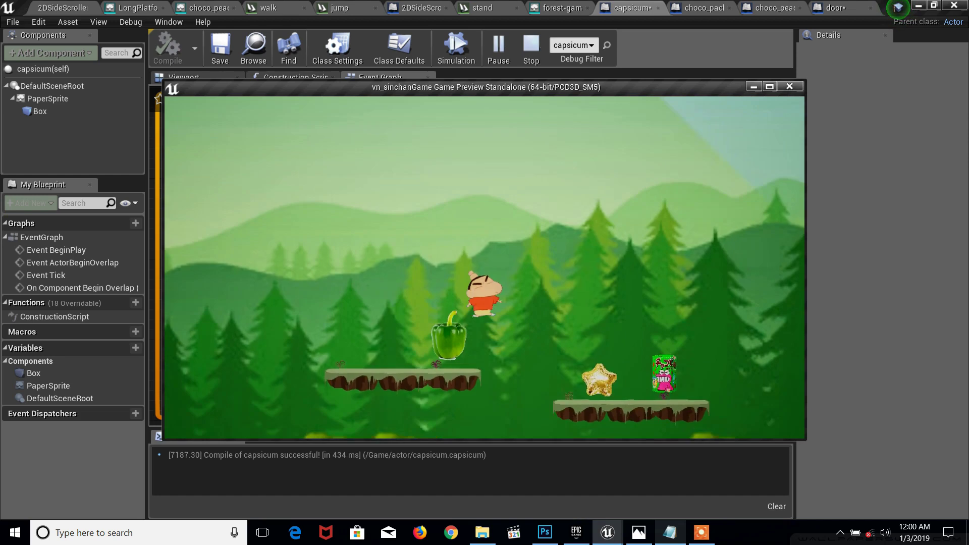
pyautogui.press('Right')
pyautogui.press('Left')
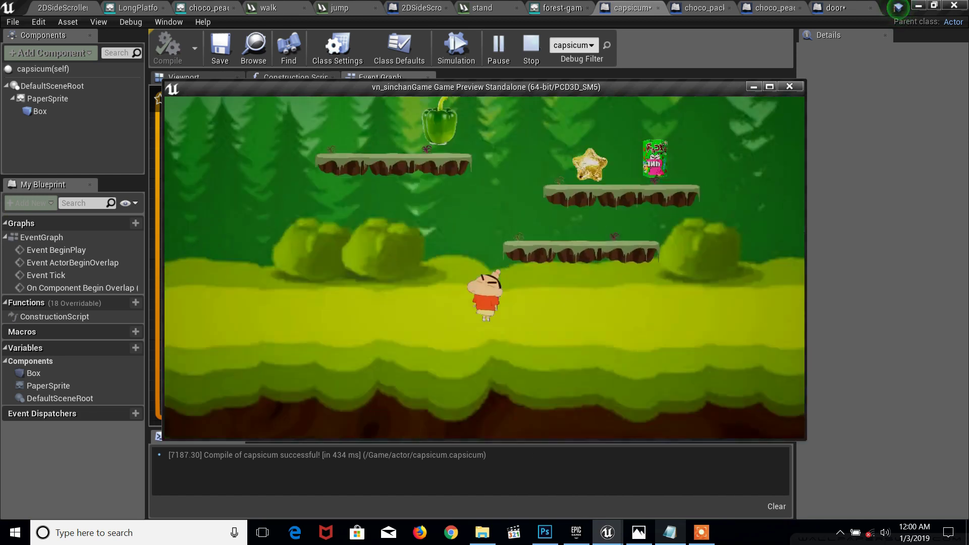
pyautogui.press('Escape')
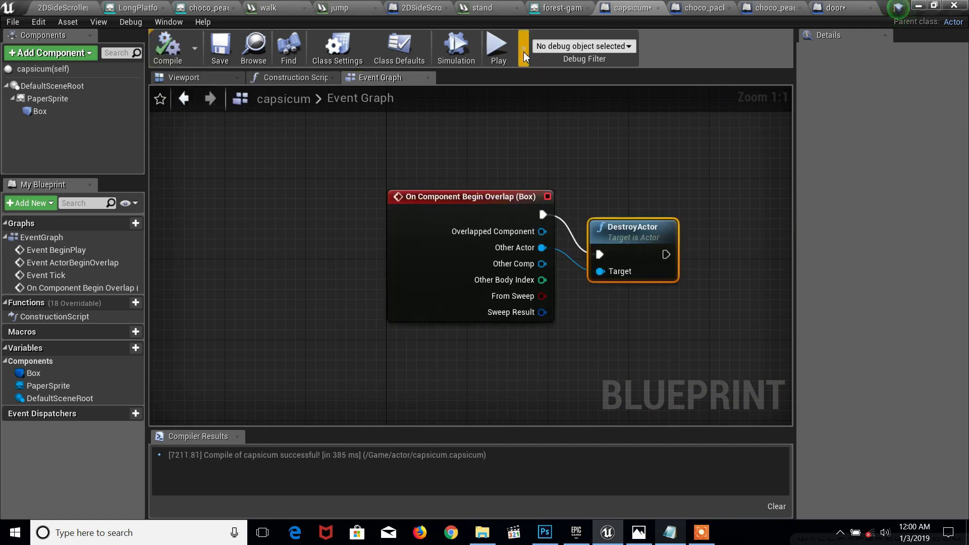
# Run a second play test, jumping toward the capsicum, then stop the preview
pyautogui.click(498, 45)
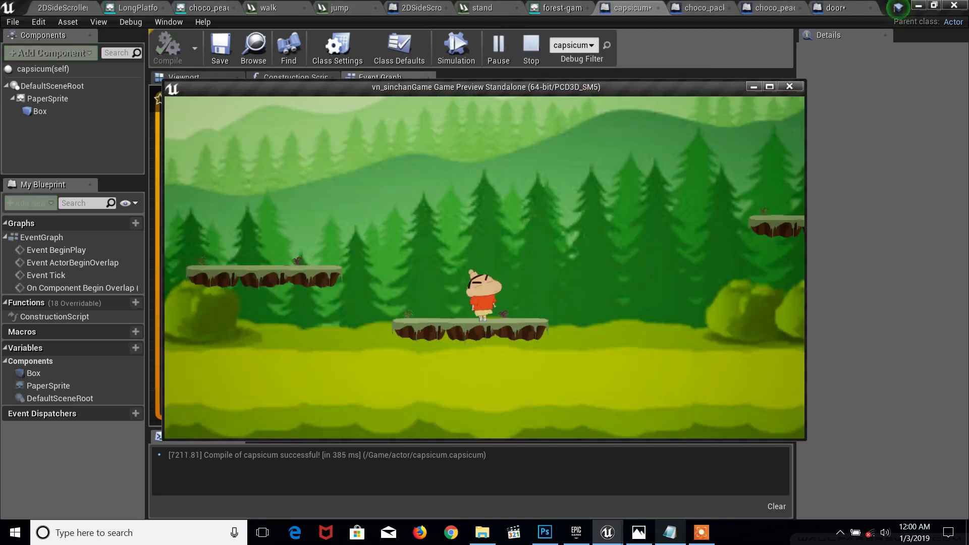
pyautogui.press('Right')
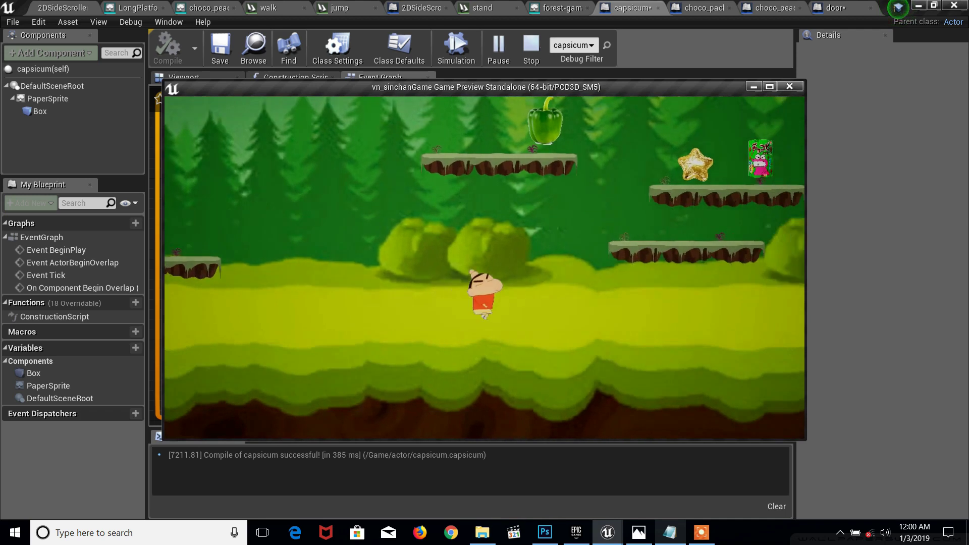
pyautogui.press('space')
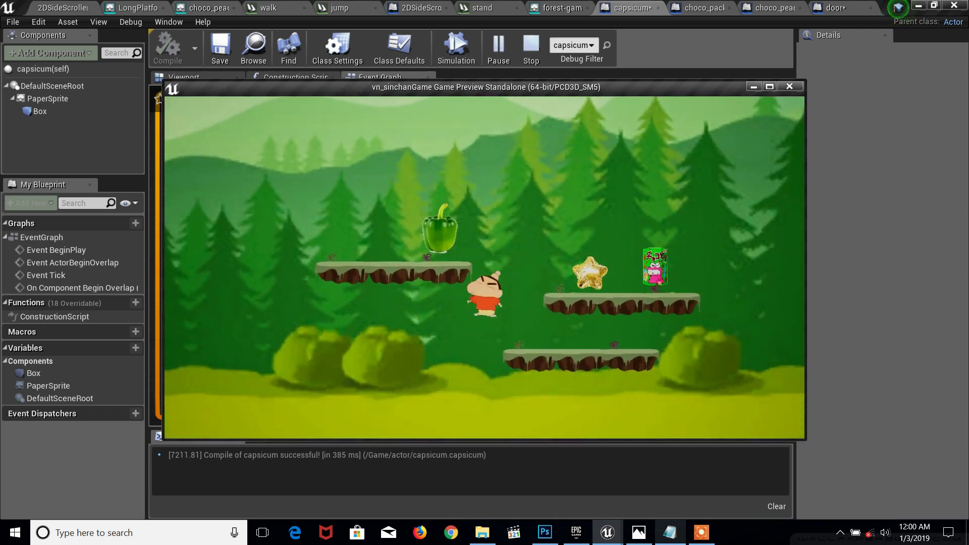
pyautogui.press('Left')
pyautogui.press('Right')
pyautogui.press('space')
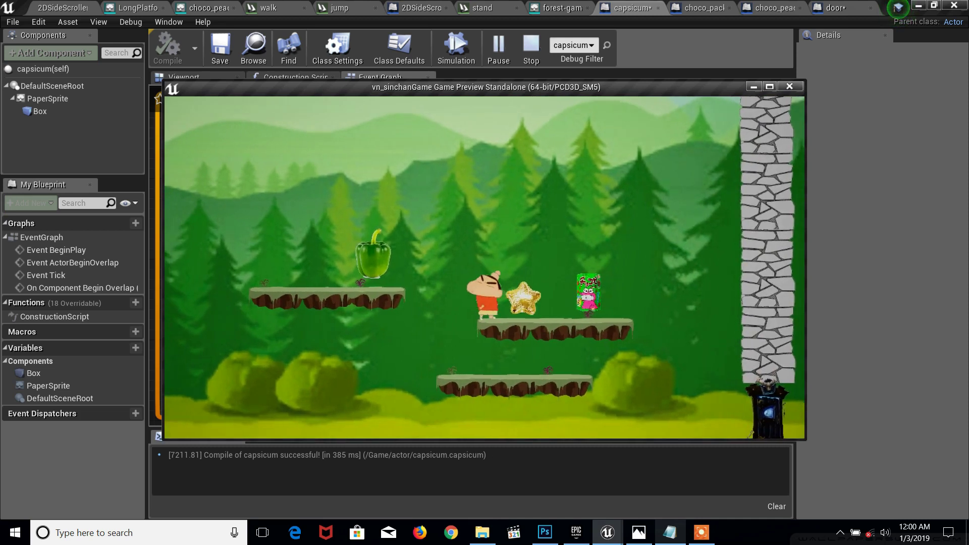
pyautogui.press('space')
pyautogui.press('Left')
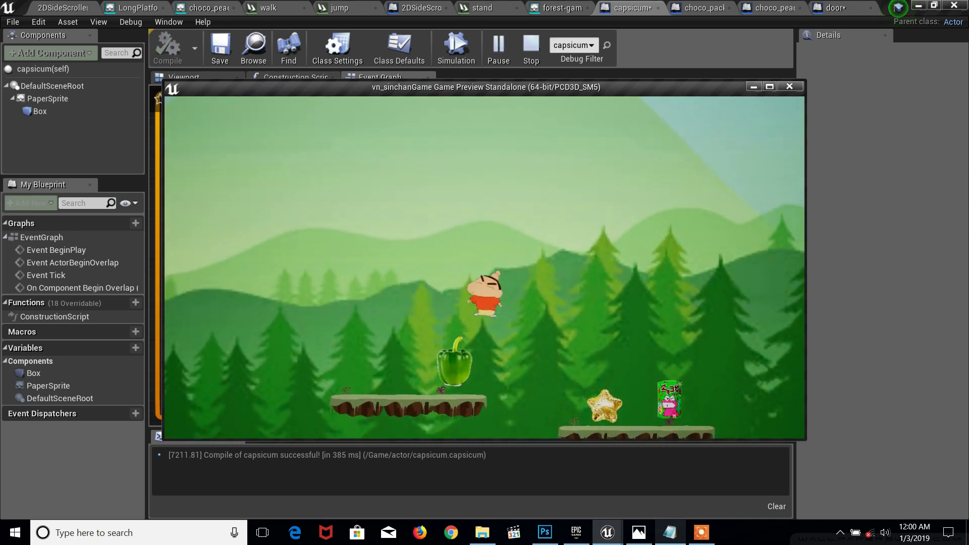
pyautogui.press('Escape')
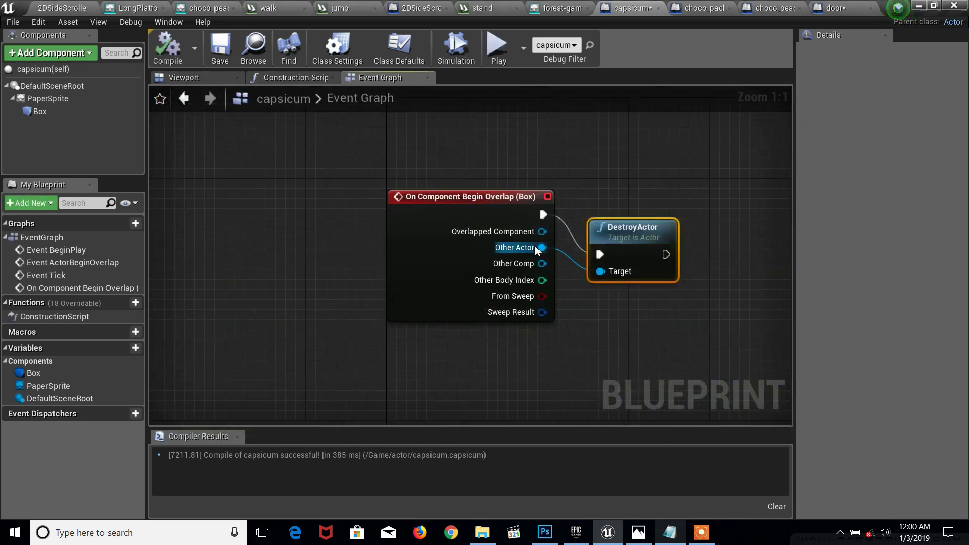
# Stretch the capsicum's Box collision wider along X in the Viewport, then return to the 2DSideScroller level
pyautogui.click(195, 79)
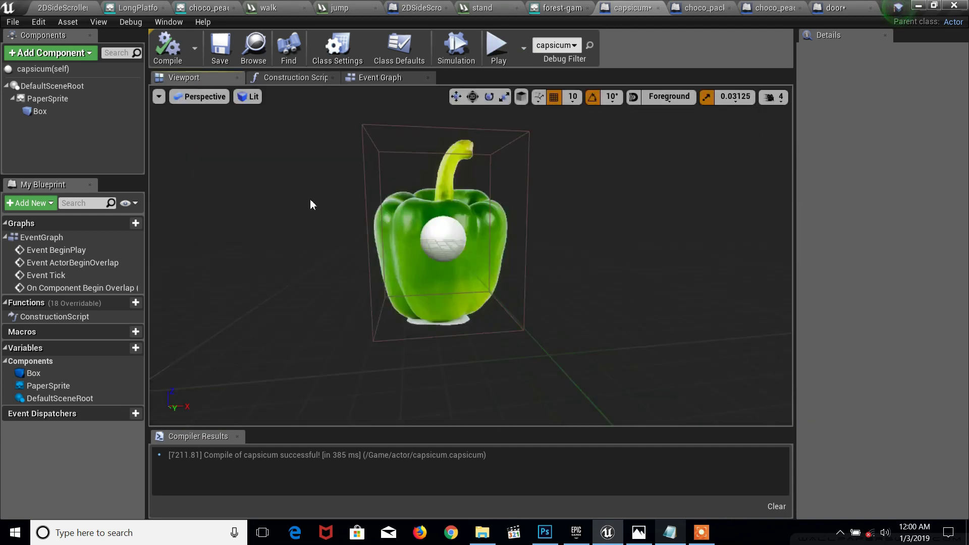
pyautogui.click(494, 181)
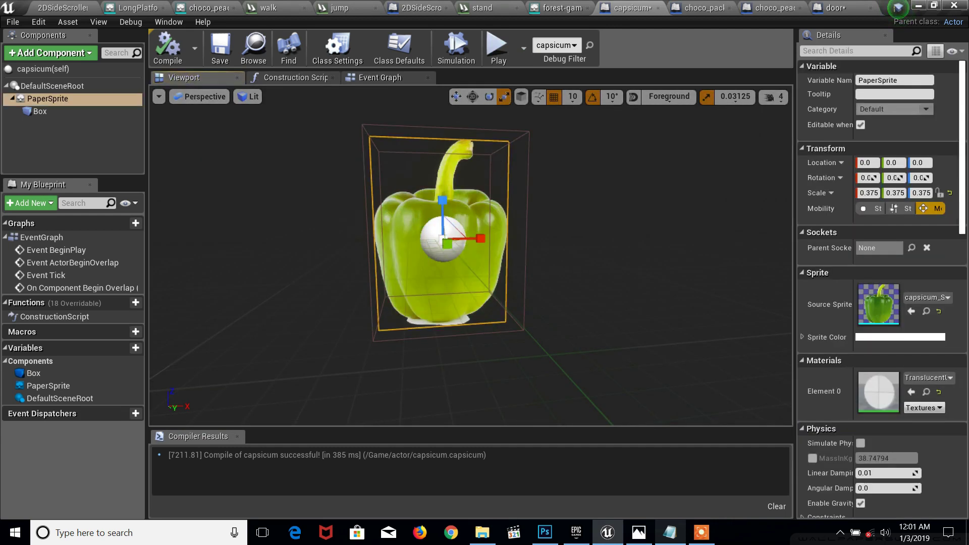
pyautogui.click(39, 111)
pyautogui.moveTo(481, 231)
pyautogui.mouseDown()
pyautogui.moveTo(535, 235)
pyautogui.moveTo(467, 252)
pyautogui.mouseUp()
pyautogui.click(454, 279)
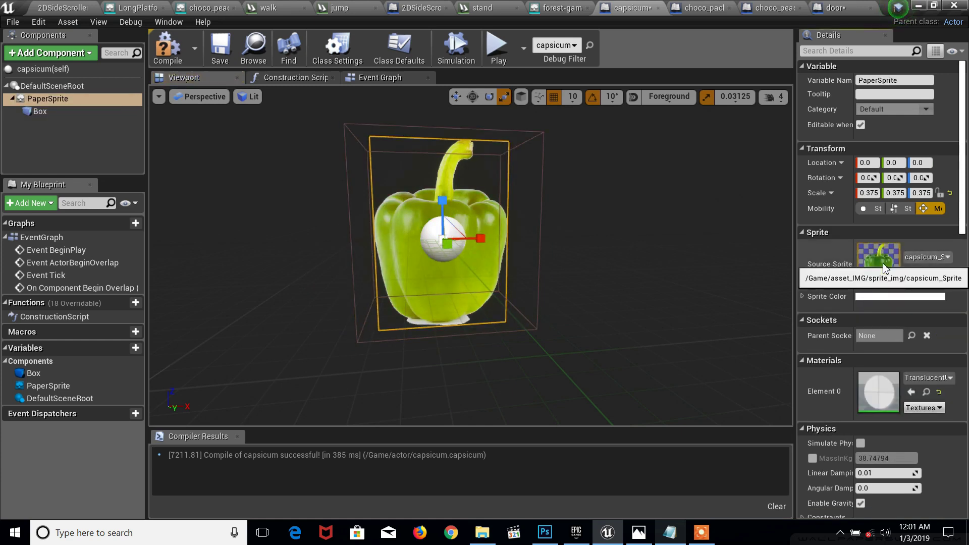
pyautogui.click(81, 2)
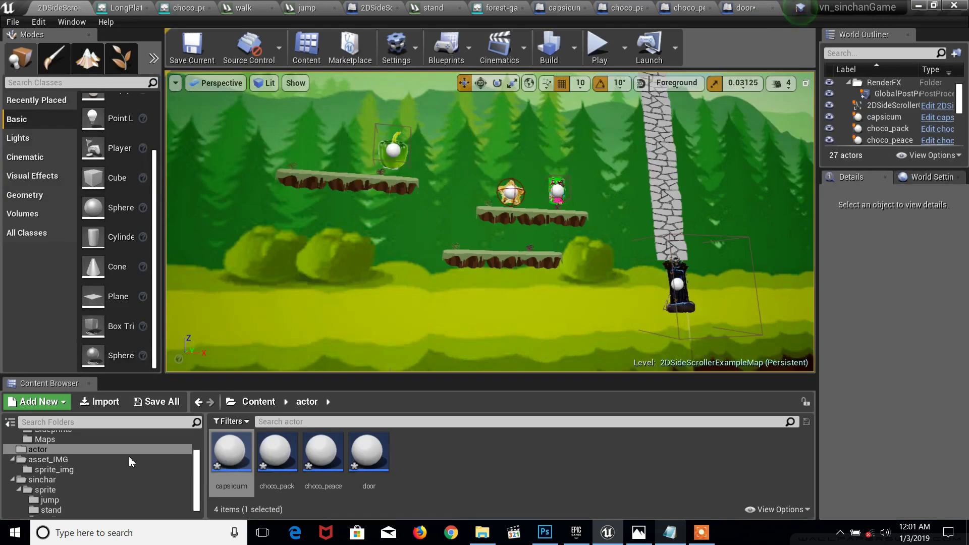
# Open capsicum_Sprite from the sprite_img folder in the Content Browser
pyautogui.click(60, 491)
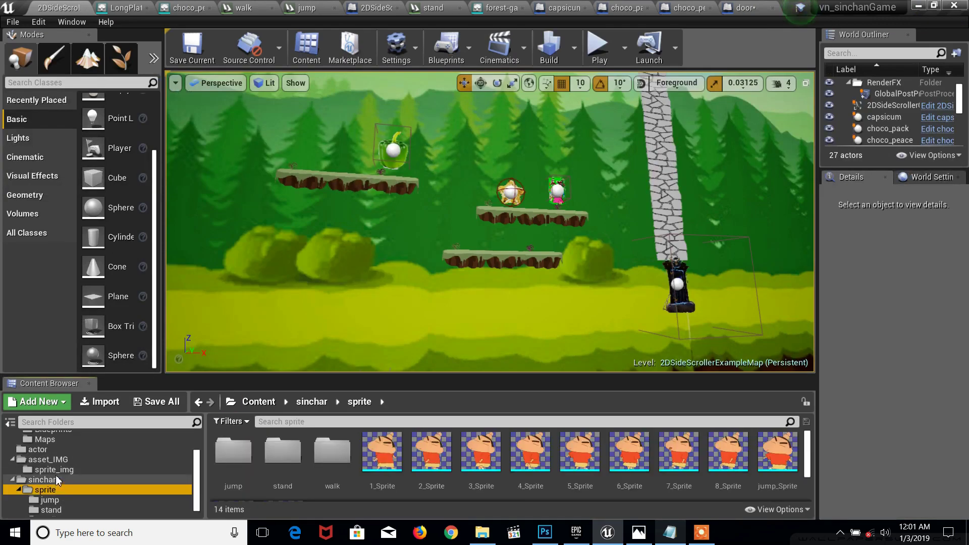
pyautogui.click(57, 471)
pyautogui.click(236, 461)
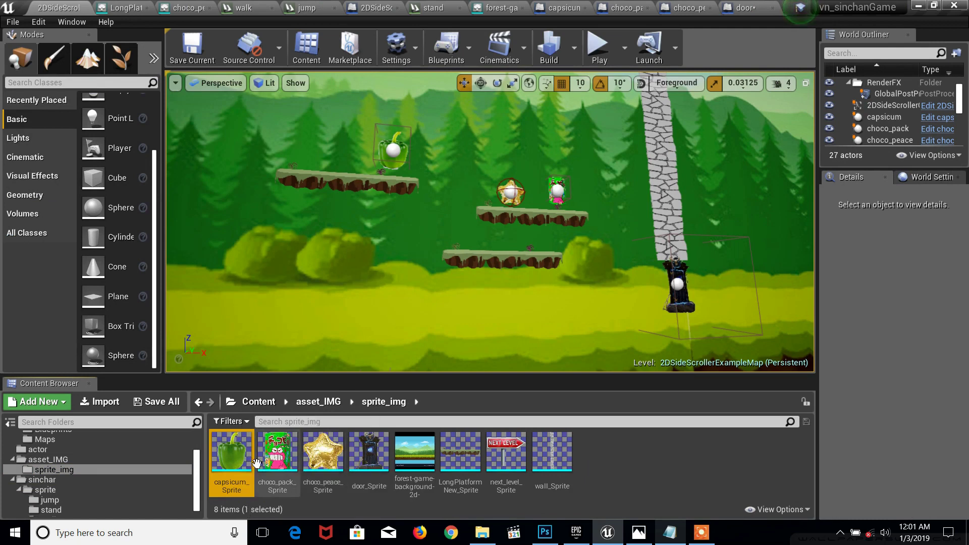
pyautogui.doubleClick(231, 462)
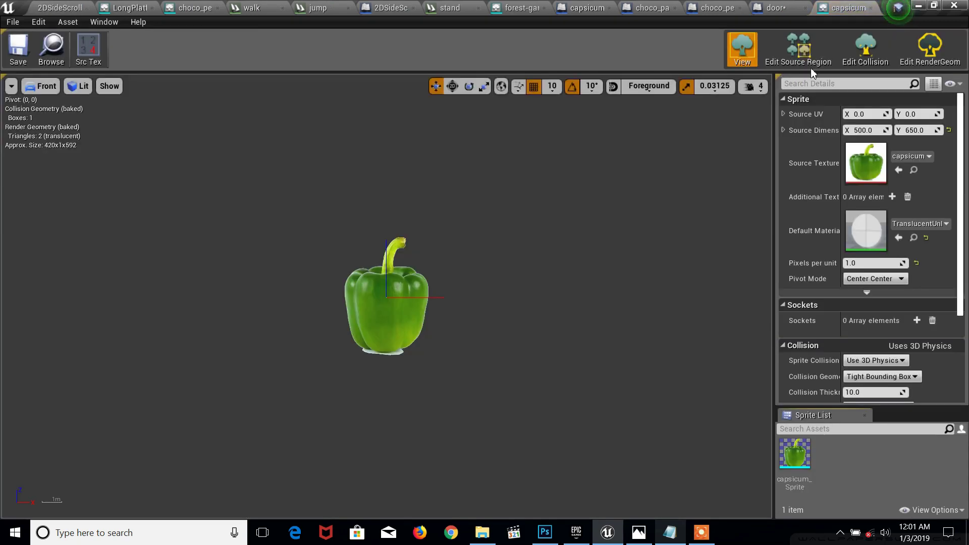
# Delete the sprite's collision box, save capsicum_Sprite, and start a play test of the level
pyautogui.click(866, 48)
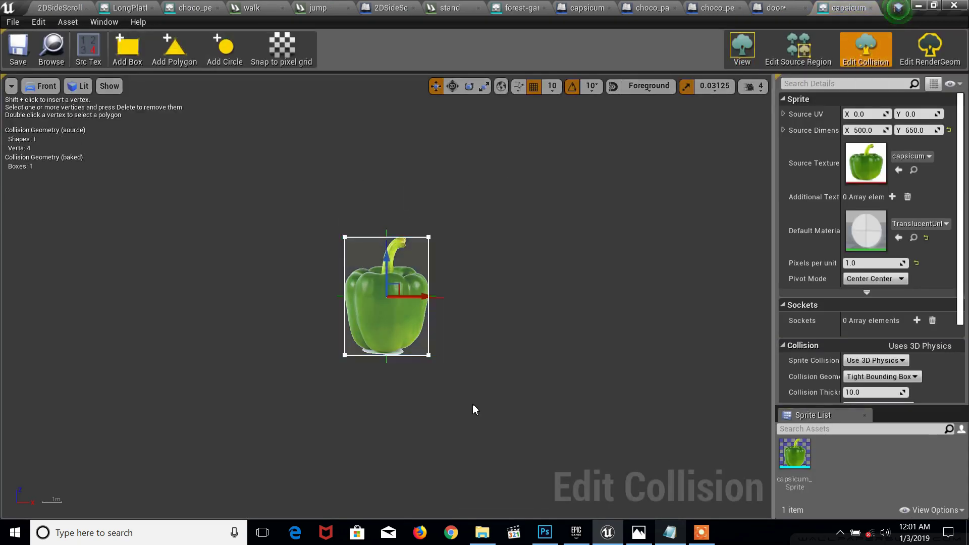
pyautogui.press('Delete')
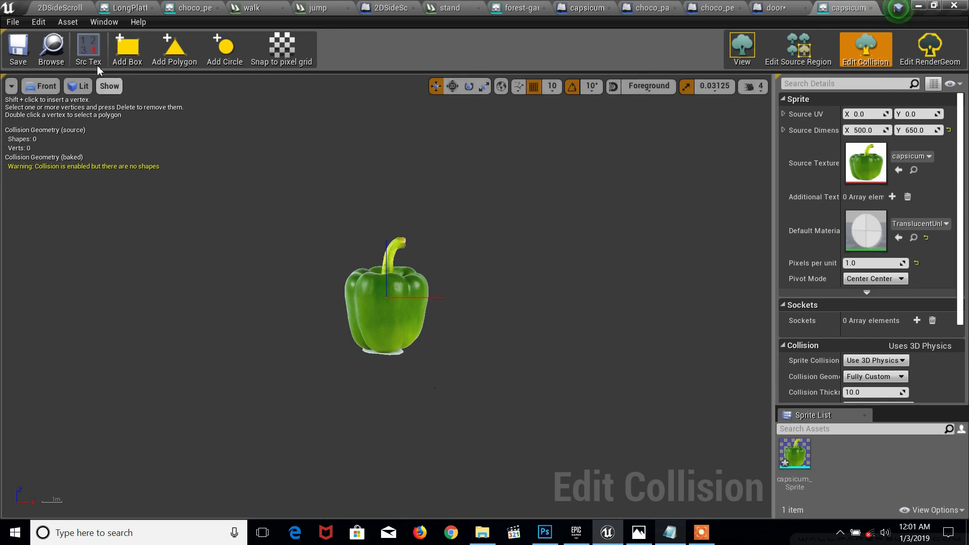
pyautogui.click(18, 48)
pyautogui.click(60, 7)
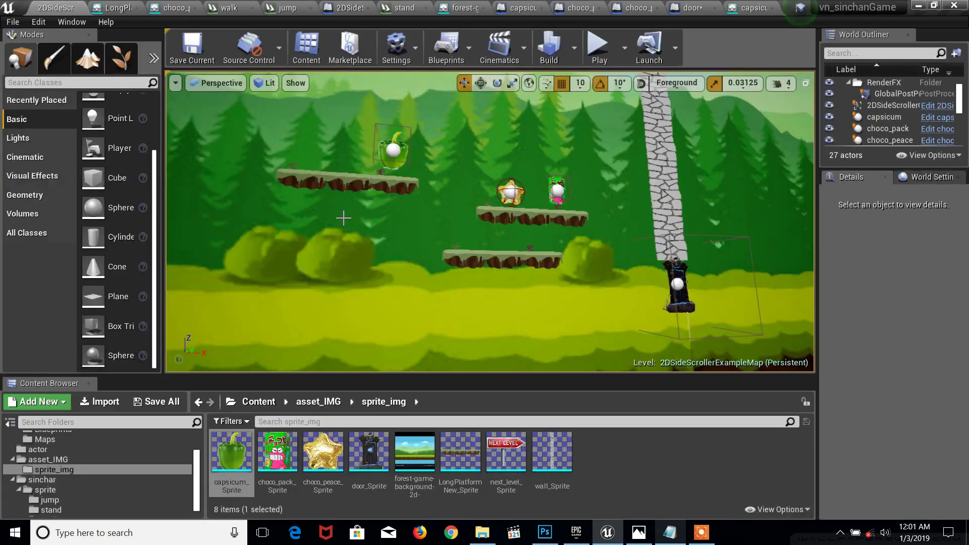
pyautogui.click(598, 45)
# Run right and jump across the platforms into the capsicum, then stop the play test
pyautogui.press('Right')
pyautogui.press('space')
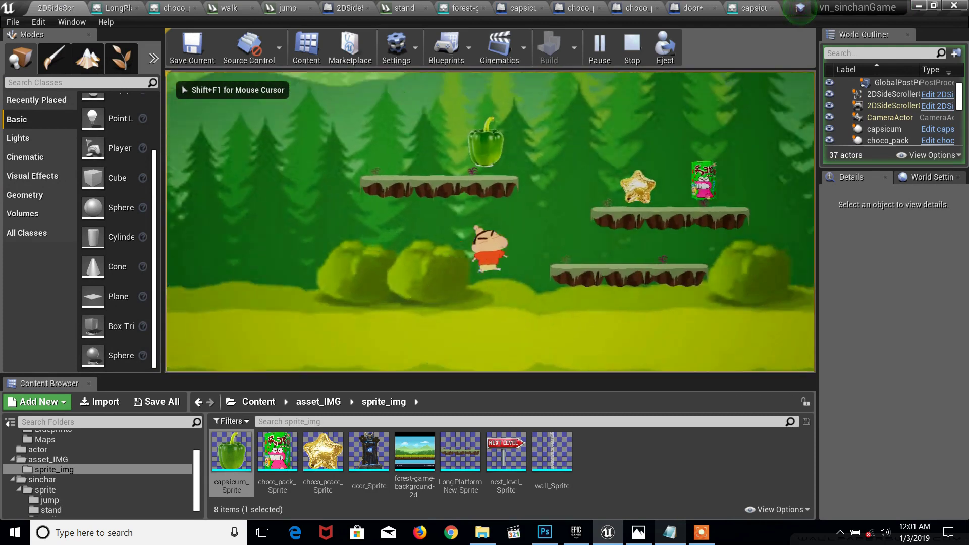
pyautogui.press('space')
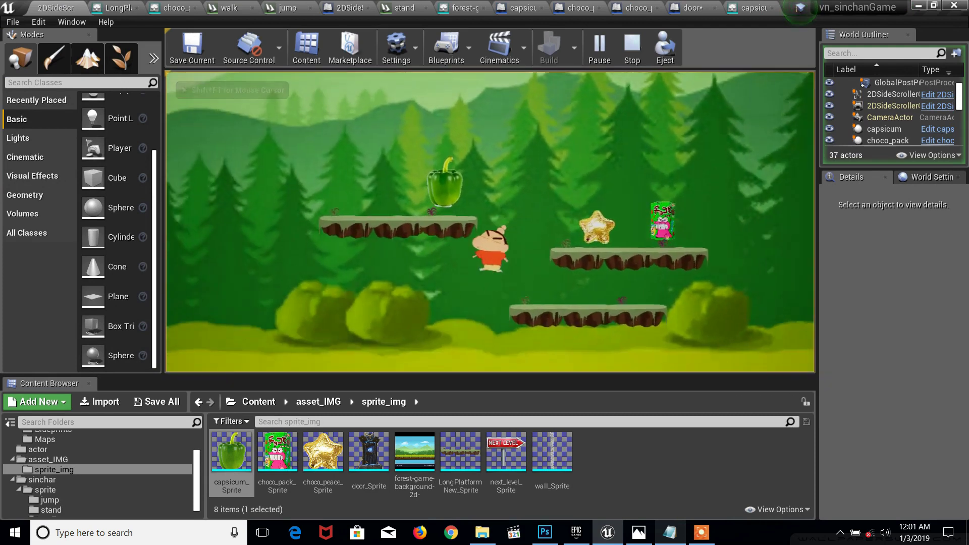
pyautogui.press('space')
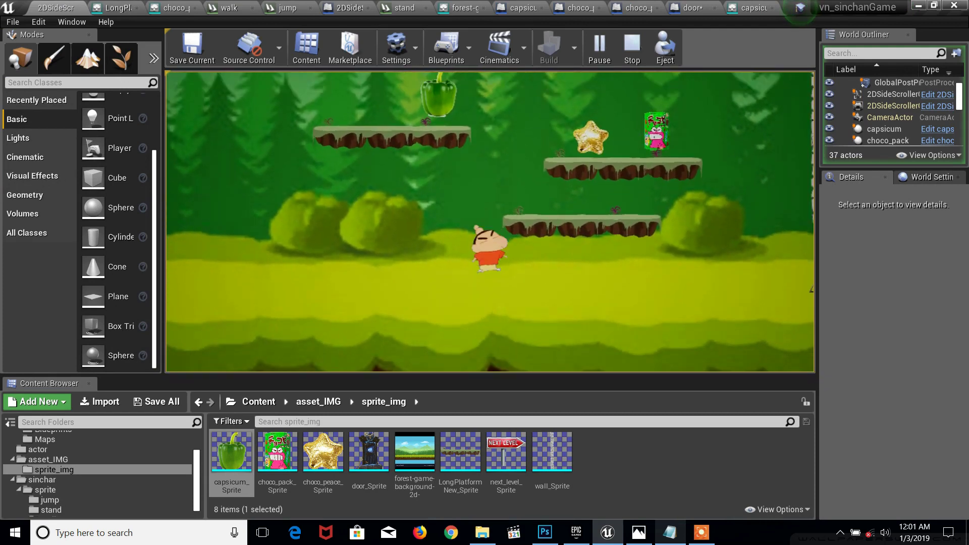
pyautogui.press('space')
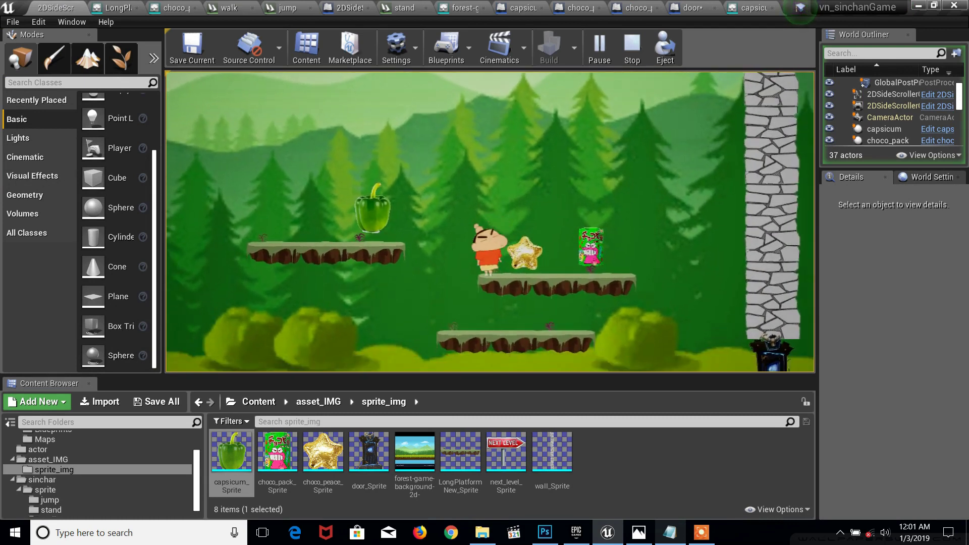
pyautogui.press('space')
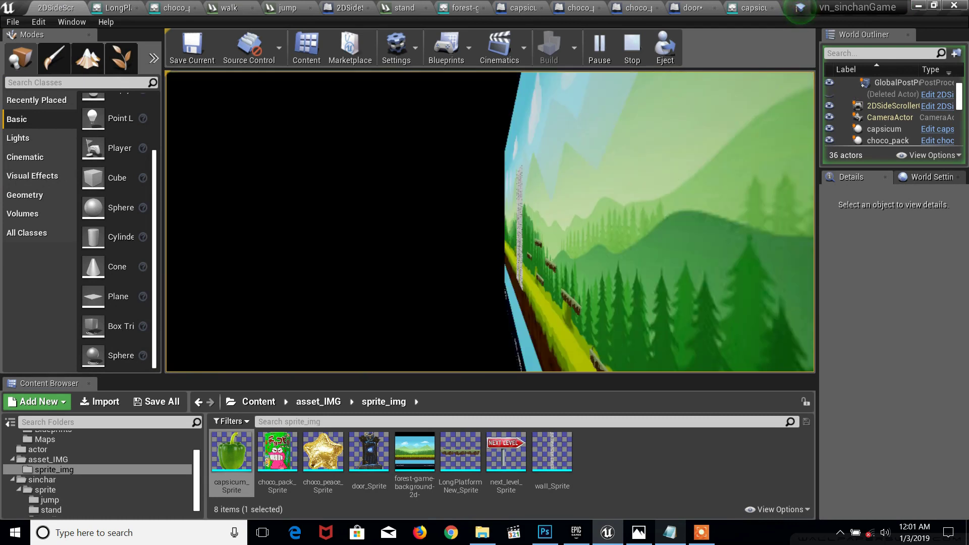
pyautogui.press('Escape')
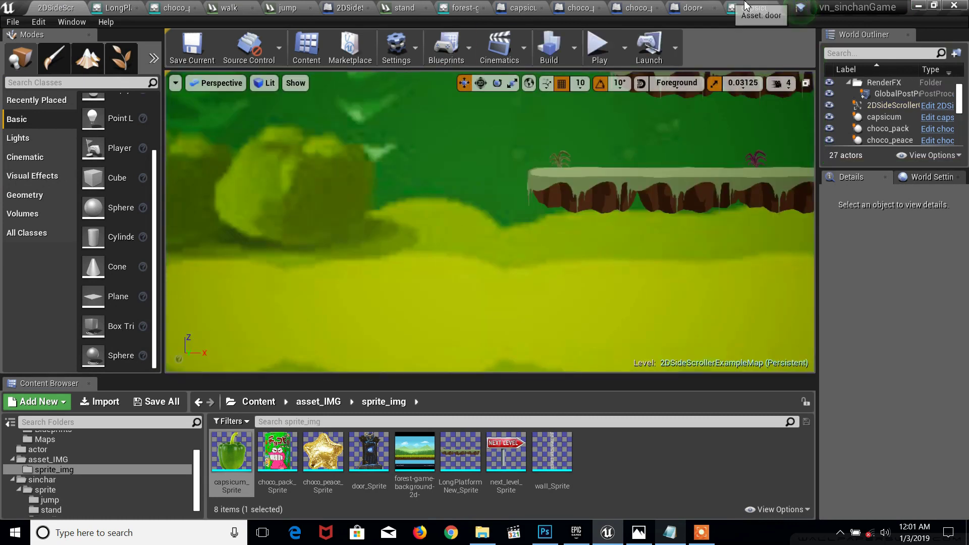
pyautogui.click(746, 8)
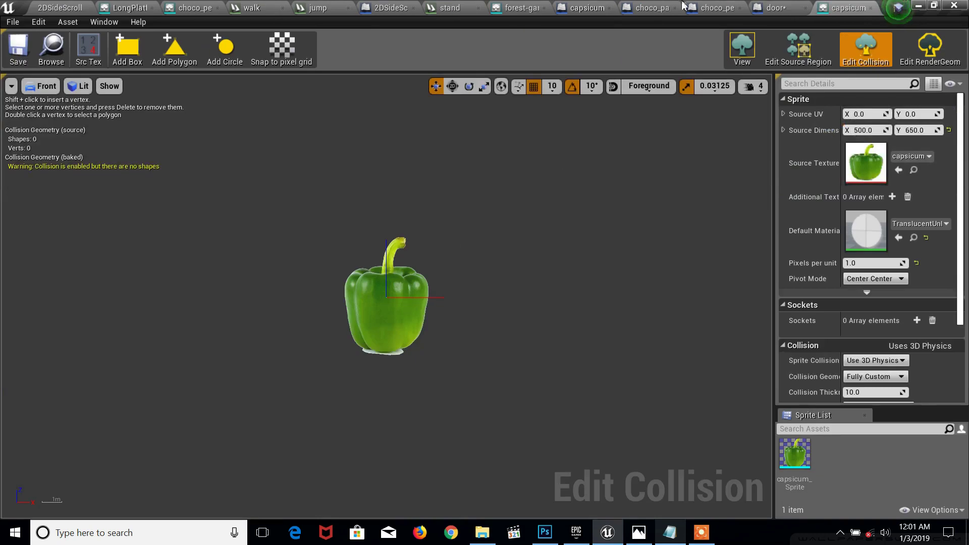
# Go back through the blueprint tabs to the capsicum blueprint's Event Graph
pyautogui.click(772, 6)
pyautogui.click(714, 10)
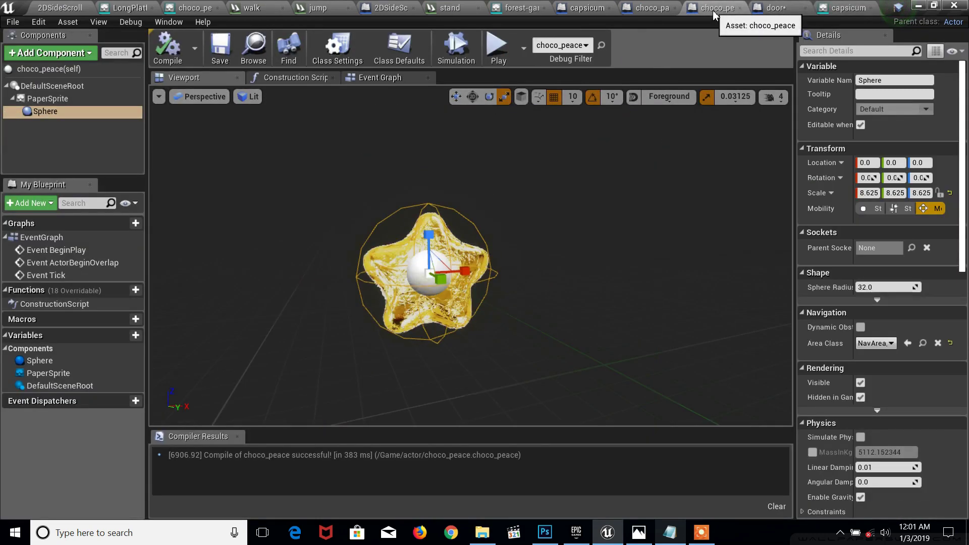
pyautogui.click(652, 9)
pyautogui.click(588, 10)
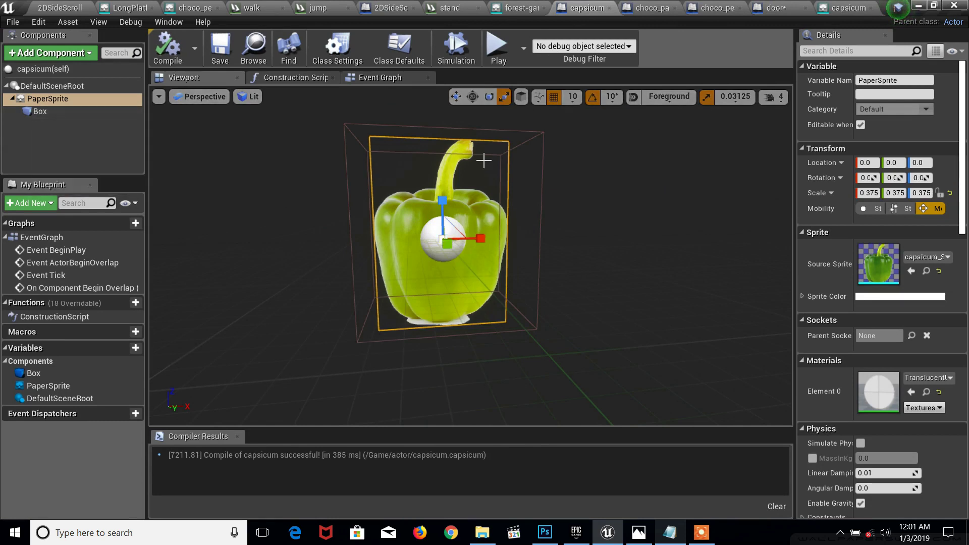
pyautogui.click(381, 78)
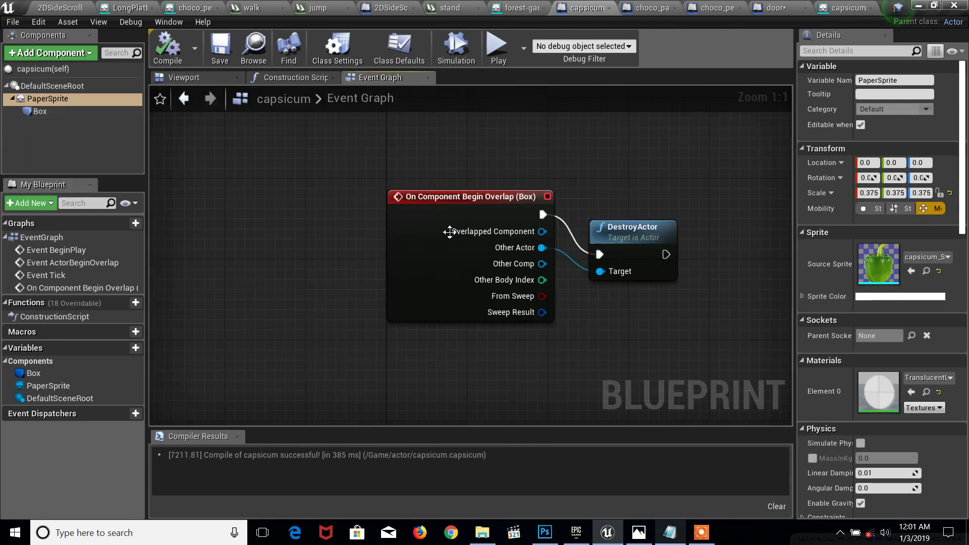
# Break the Other Actor link to DestroyActor's Target, compile, and start a play test
pyautogui.rightClick(547, 250)
pyautogui.click(567, 280)
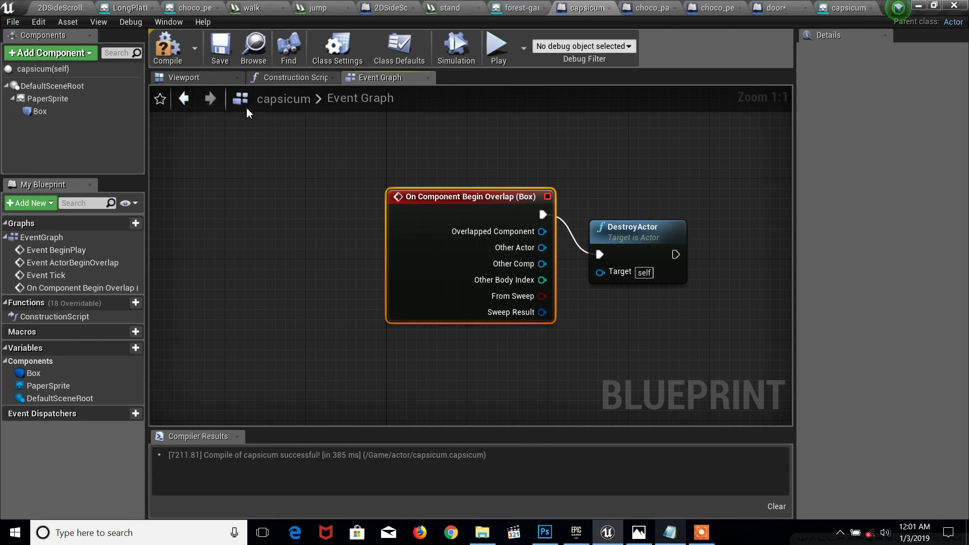
pyautogui.click(159, 47)
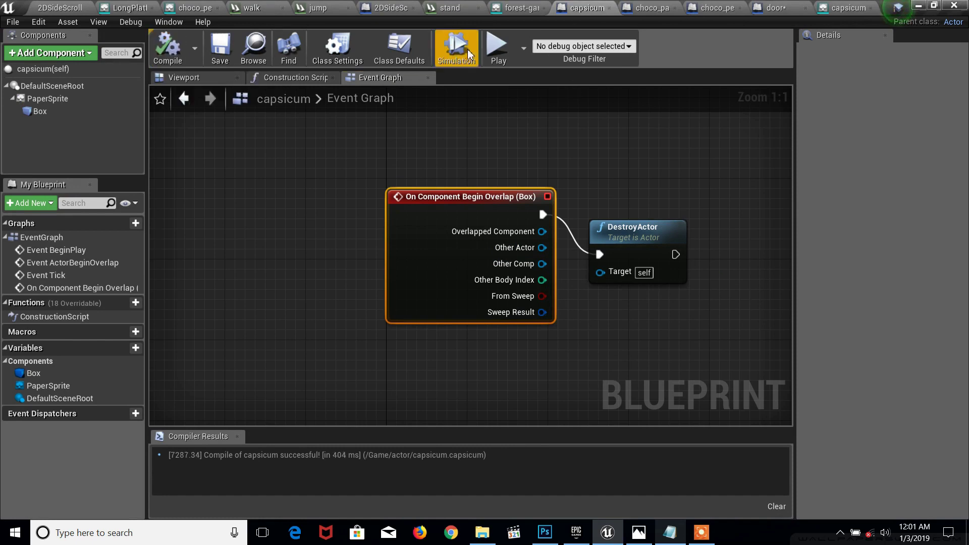
pyautogui.click(499, 48)
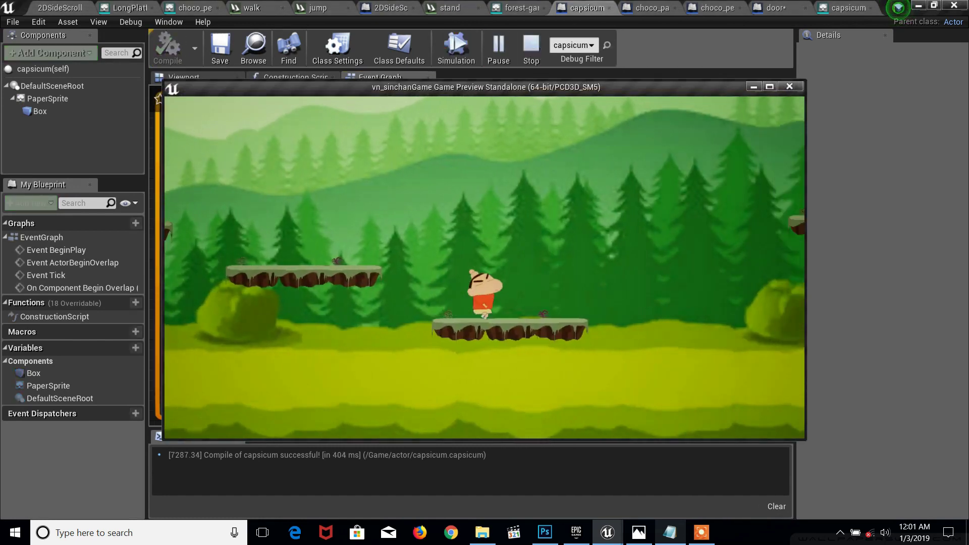
# Run and jump through the level into the capsicum, then stop the preview with Esc
pyautogui.press('Right')
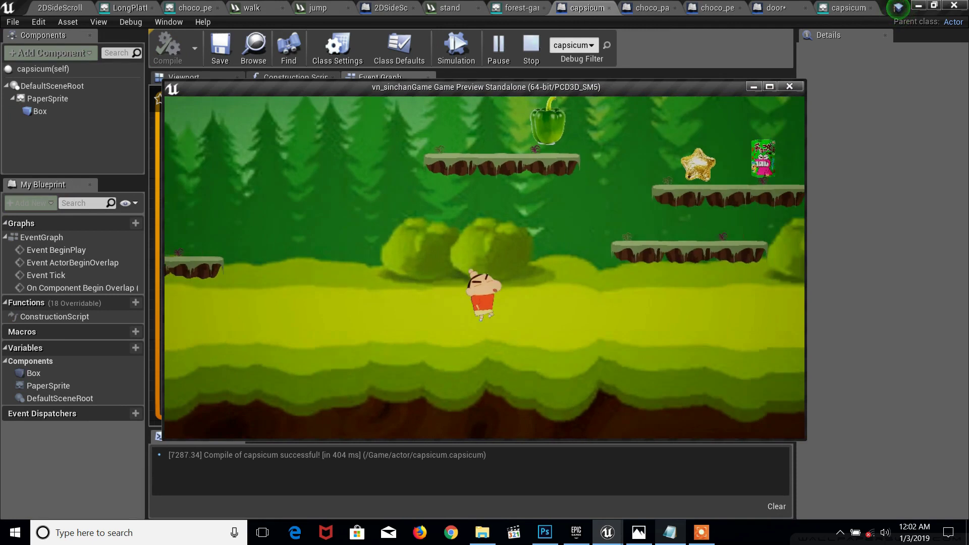
pyautogui.press('space')
pyautogui.press('Left')
pyautogui.press('space')
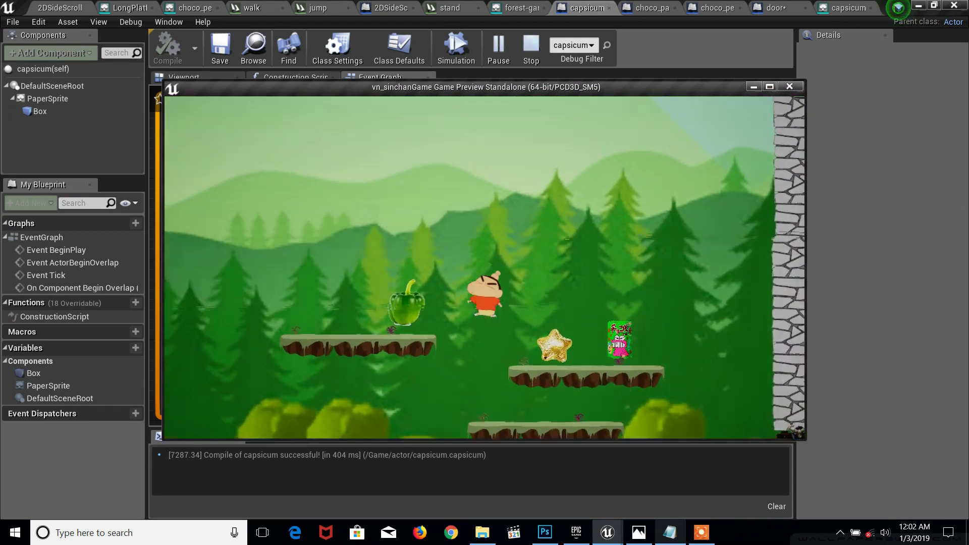
pyautogui.press('Right')
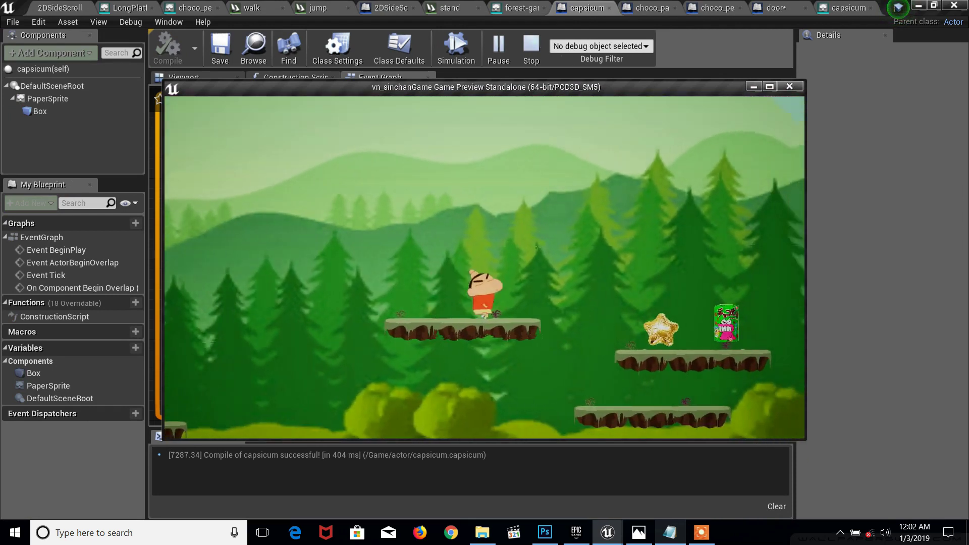
pyautogui.press('space')
pyautogui.press('Right')
pyautogui.press('space')
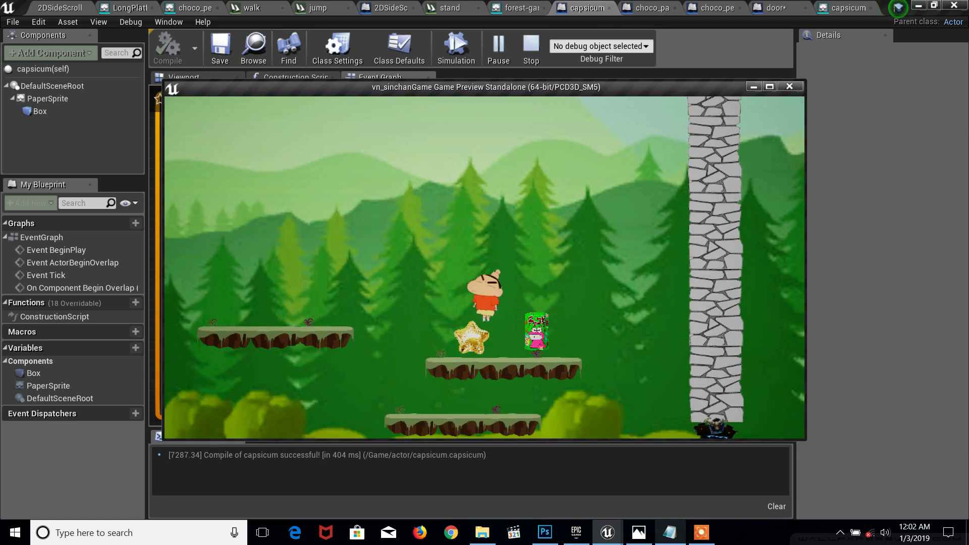
pyautogui.press('Escape')
# Nudge the DestroyActor node up and inspect the Box, the PaperSprite, and the sprite's collision
pyautogui.moveTo(623, 240)
pyautogui.mouseDown()
pyautogui.moveTo(616, 210)
pyautogui.moveTo(630, 198)
pyautogui.mouseUp()
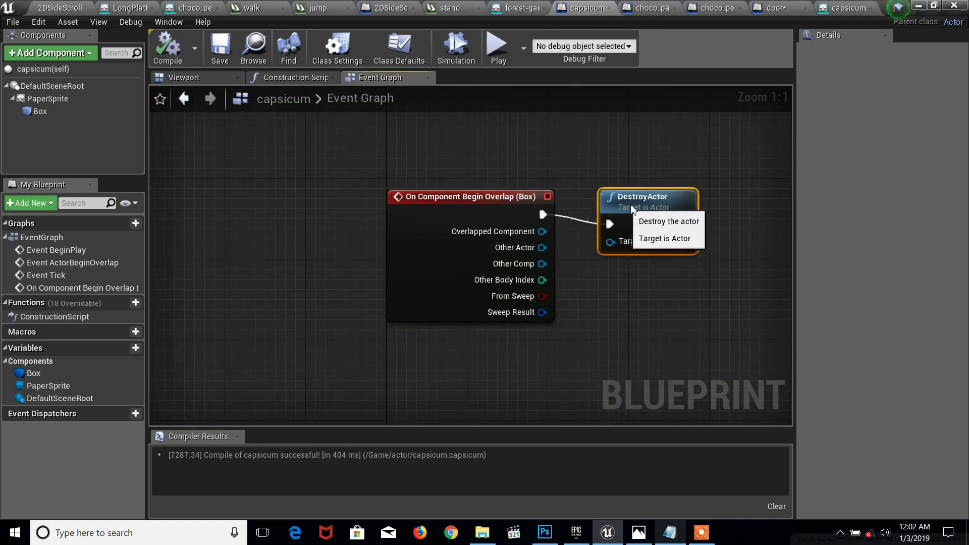
pyautogui.click(509, 202)
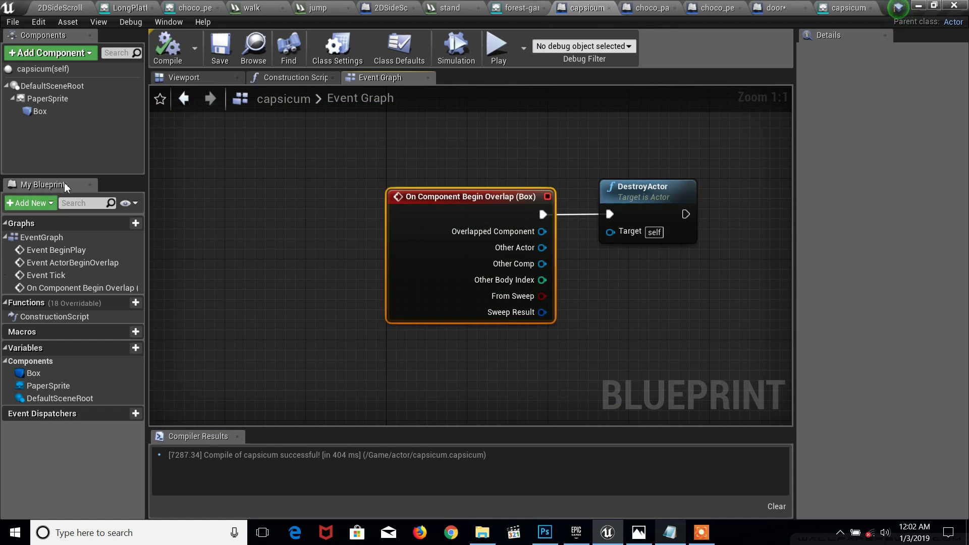
pyautogui.click(59, 113)
pyautogui.click(83, 99)
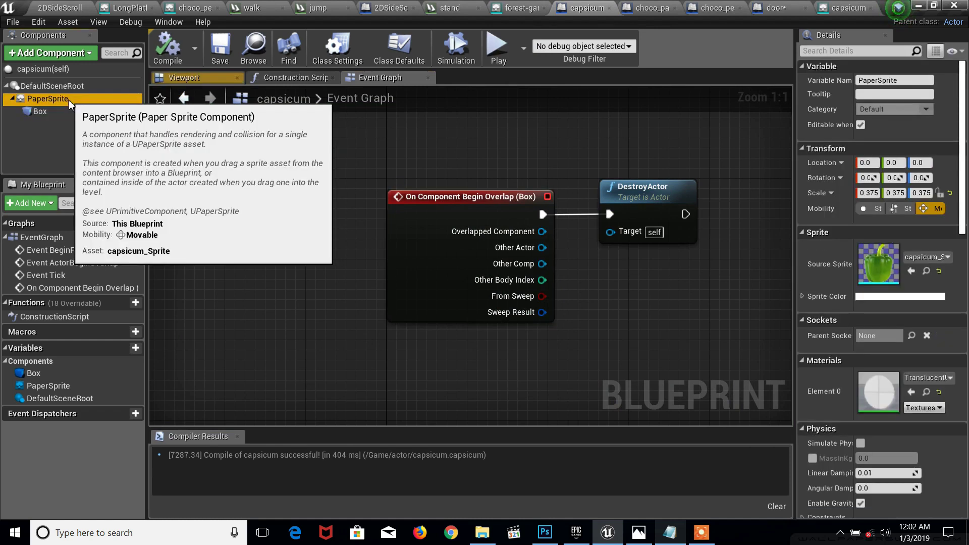
pyautogui.doubleClick(82, 98)
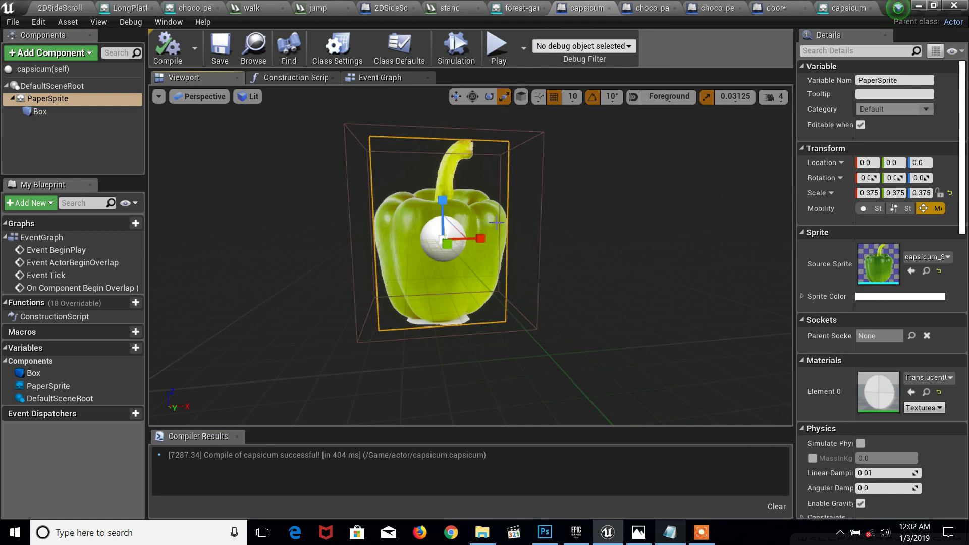
pyautogui.click(824, 10)
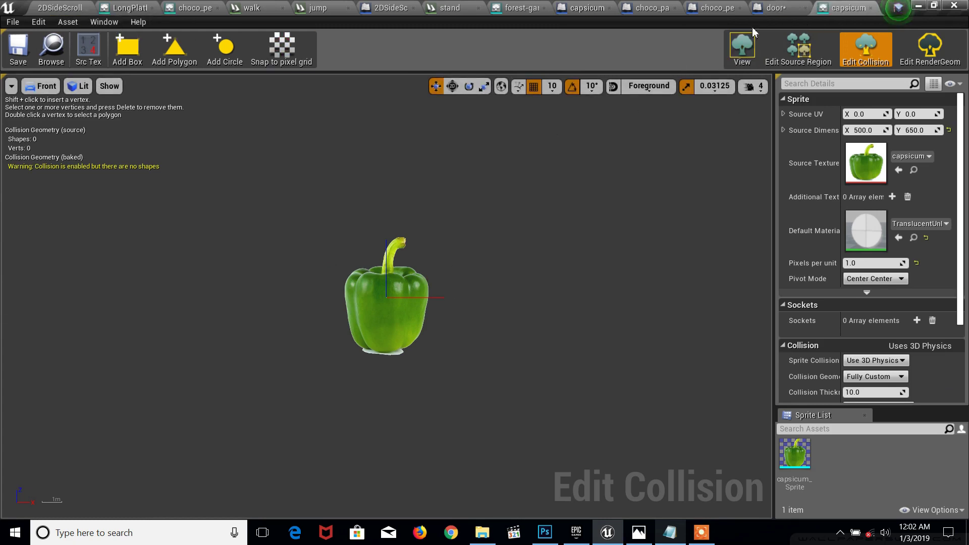
# Return to the capsicum Event Graph, abandon rewiring the Target pin, and recompile the blueprint
pyautogui.click(772, 8)
pyautogui.click(717, 8)
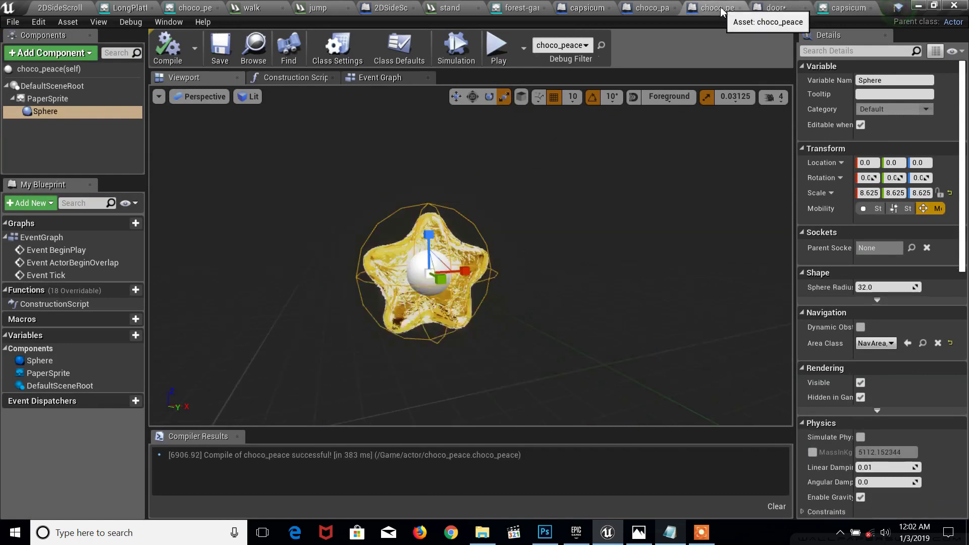
pyautogui.click(657, 9)
pyautogui.click(586, 8)
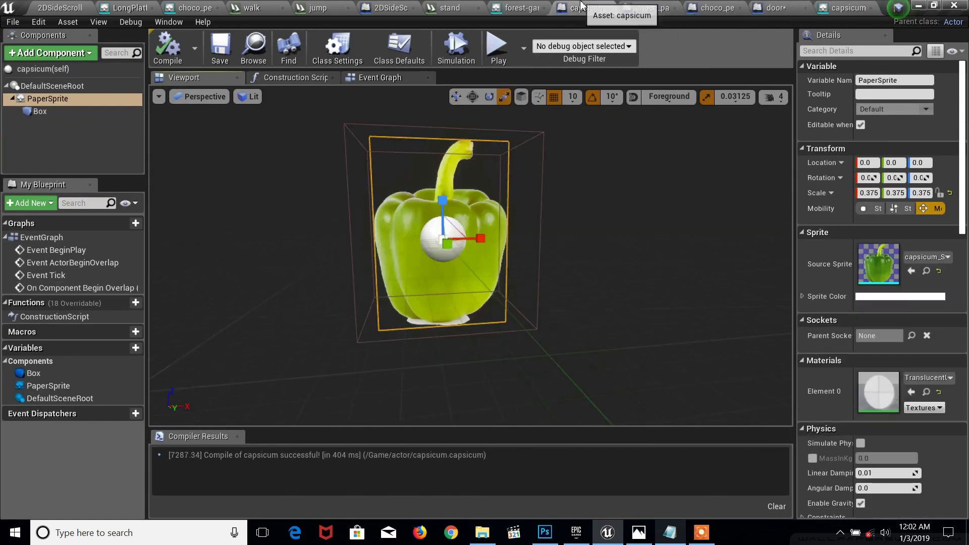
pyautogui.click(379, 77)
pyautogui.moveTo(612, 233)
pyautogui.mouseDown()
pyautogui.moveTo(529, 257)
pyautogui.moveTo(579, 261)
pyautogui.mouseUp()
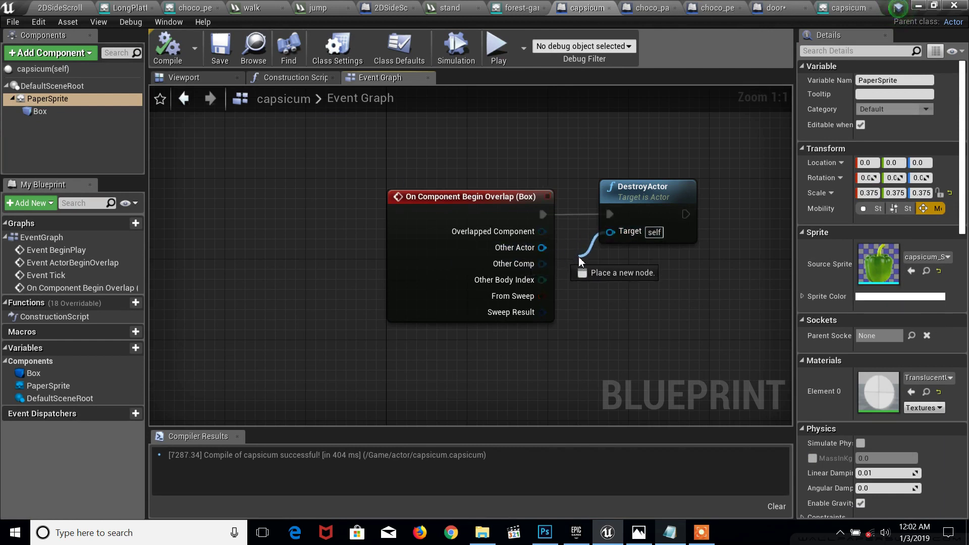
pyautogui.moveTo(578, 261); pyautogui.dragTo(579, 260)
pyautogui.click(588, 242)
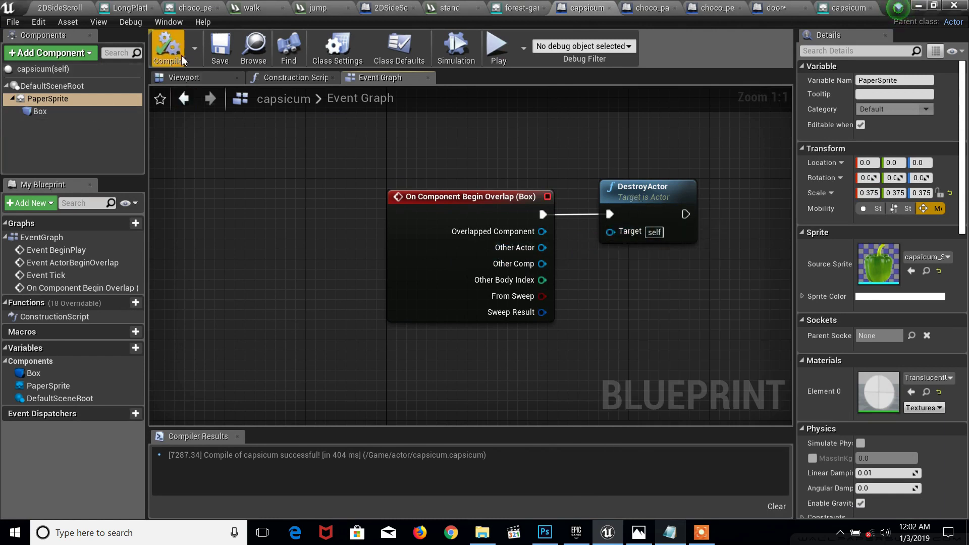
pyautogui.click(164, 45)
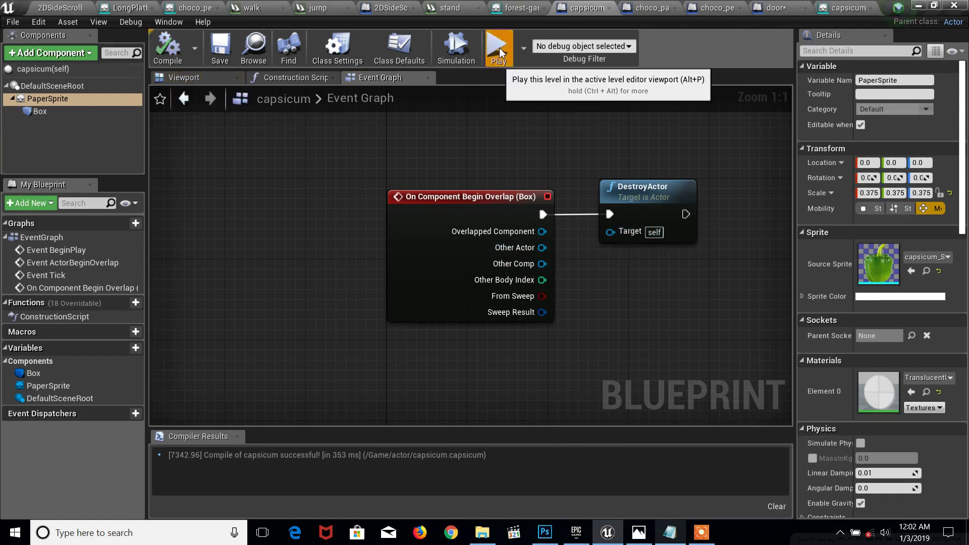
# Play test with D and Space to collect the capsicum, then stop and switch back to the level
pyautogui.click(497, 46)
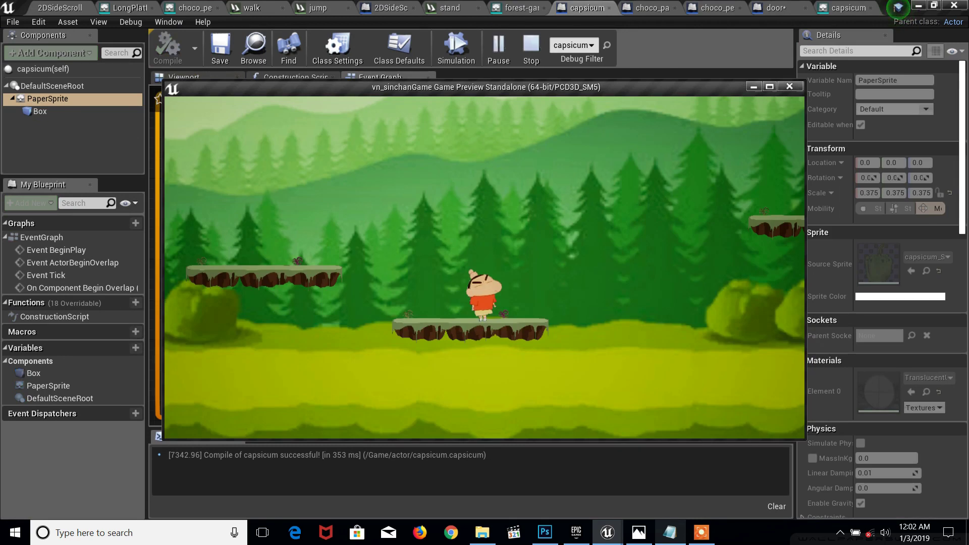
pyautogui.press('d')
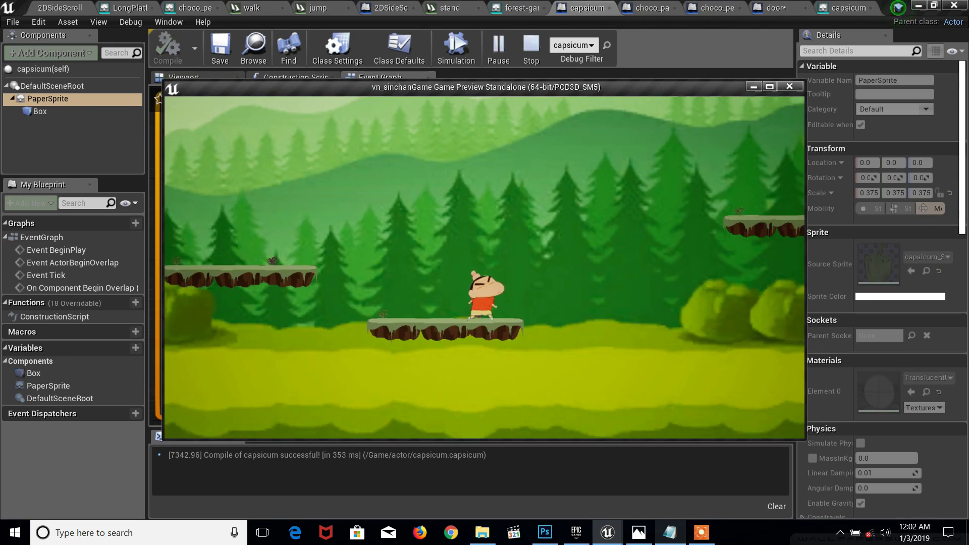
pyautogui.press('d')
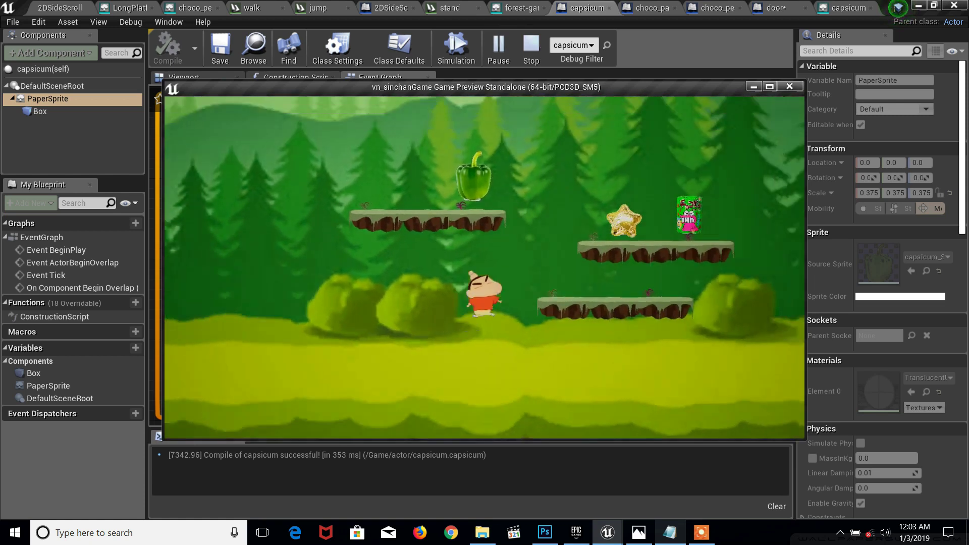
pyautogui.press('space')
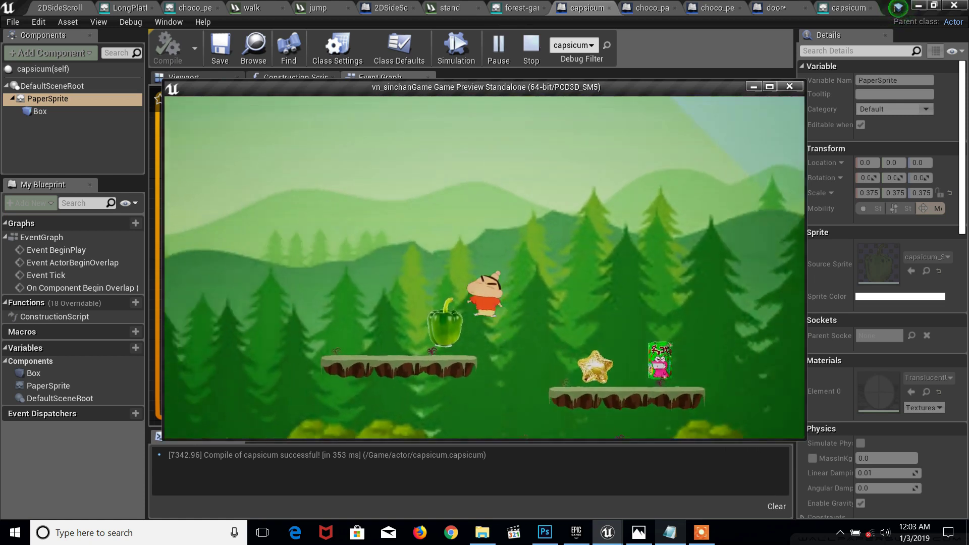
pyautogui.press('Escape')
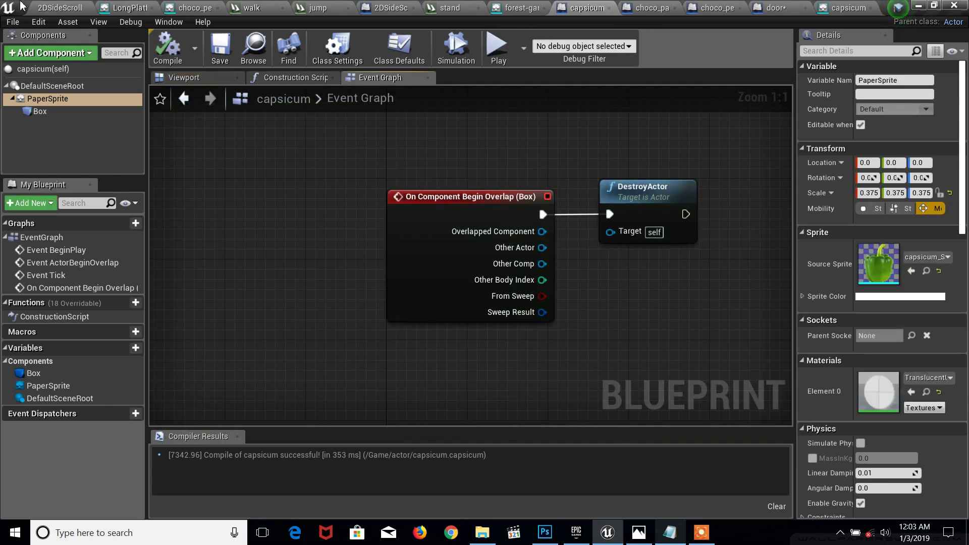
pyautogui.hotkey('ctrl', 'Tab')
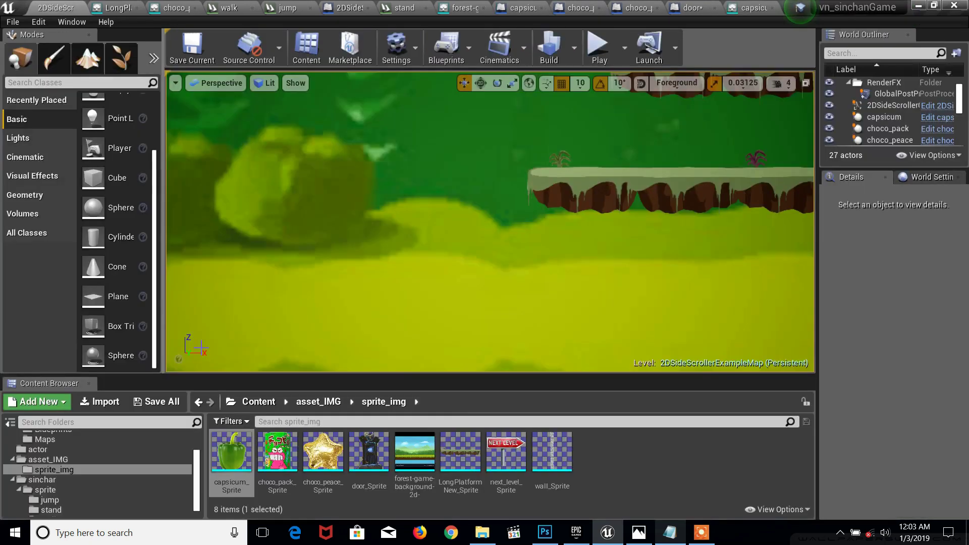
# Delete all collision vertices from the choco_peace sprite and save it
pyautogui.doubleClick(321, 463)
pyautogui.scroll(-1, 498, 304)
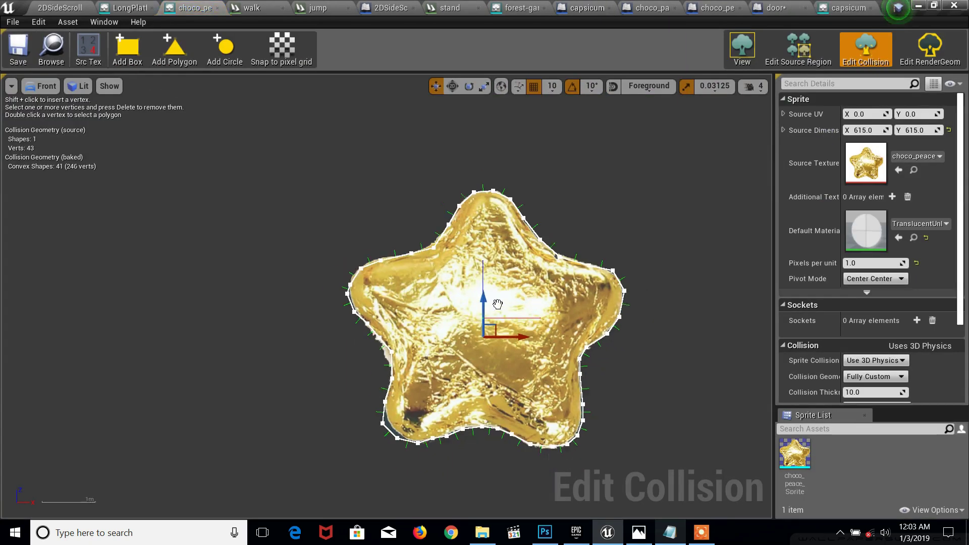
pyautogui.moveTo(281, 155); pyautogui.dragTo(691, 494)
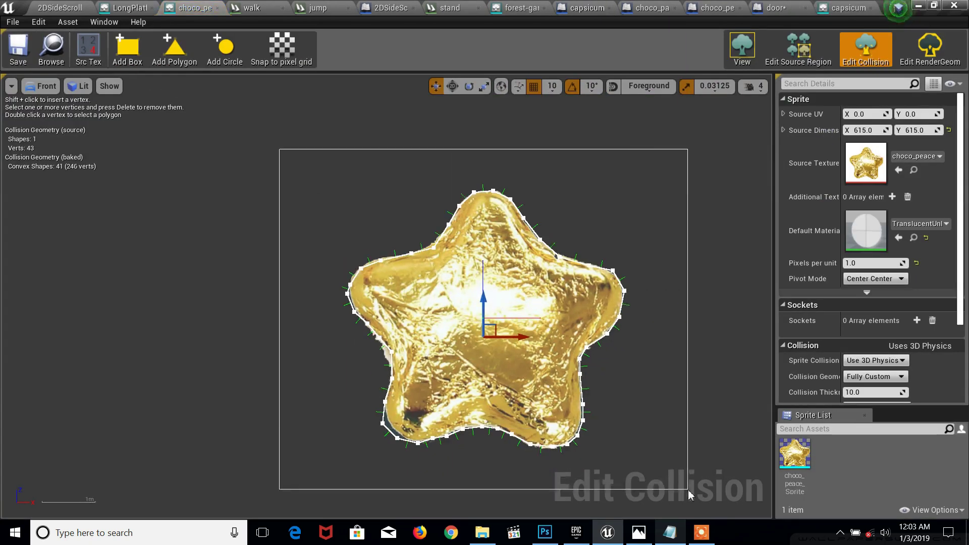
pyautogui.press('Delete')
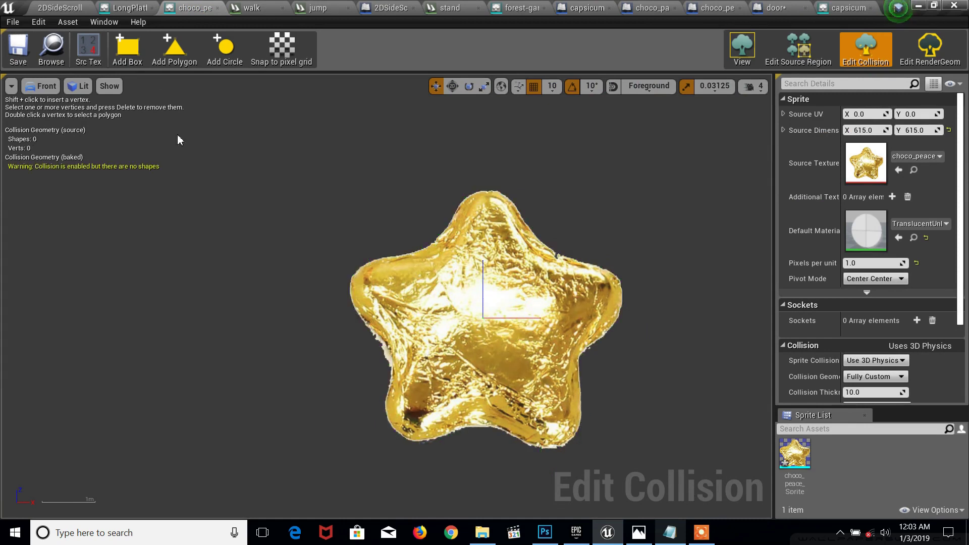
pyautogui.click(19, 48)
pyautogui.click(59, 7)
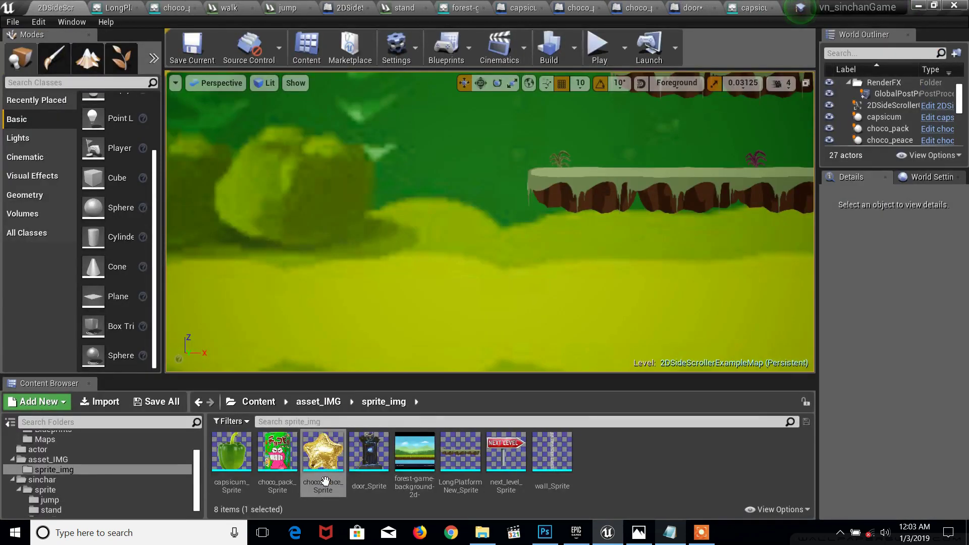
# Clear the choco_pack sprite's collision geometry and save it
pyautogui.doubleClick(277, 452)
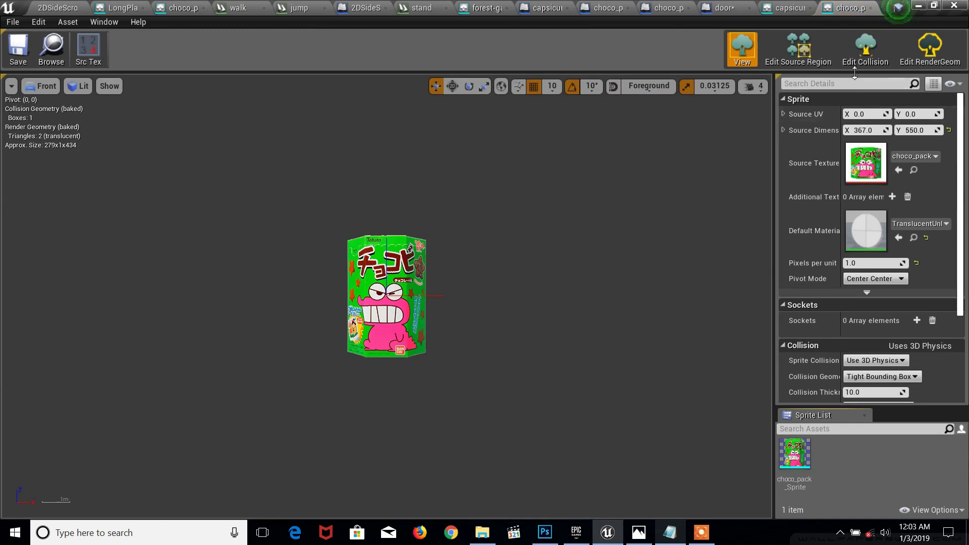
pyautogui.click(865, 50)
pyautogui.moveTo(334, 119); pyautogui.dragTo(474, 433)
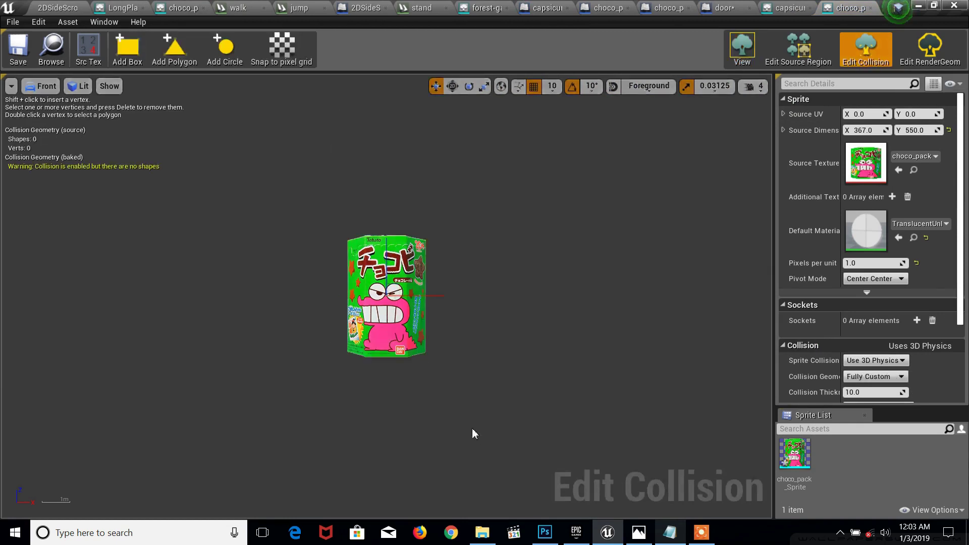
pyautogui.click(19, 48)
pyautogui.click(54, 8)
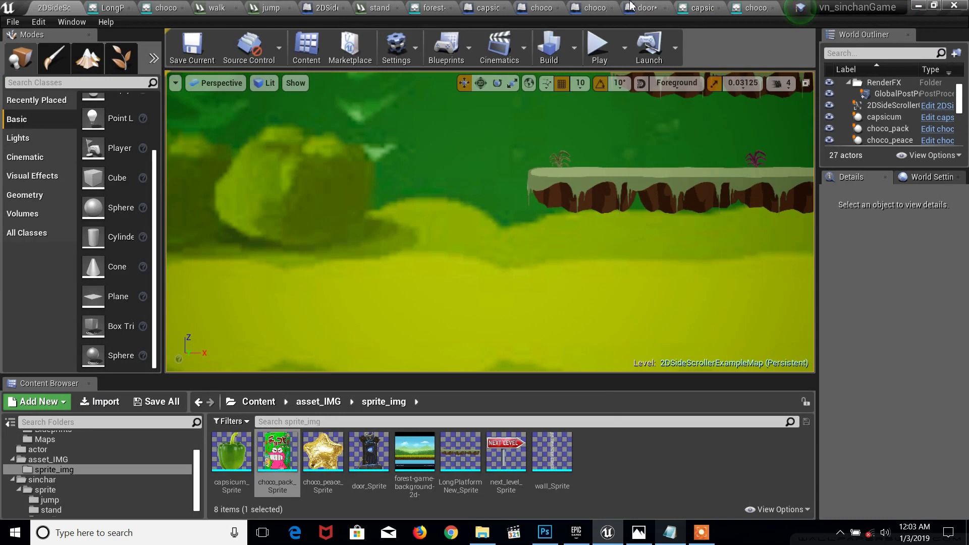
# Add an OnComponentBeginOverlap event for choco_pack's Box component
pyautogui.click(625, 8)
pyautogui.click(589, 6)
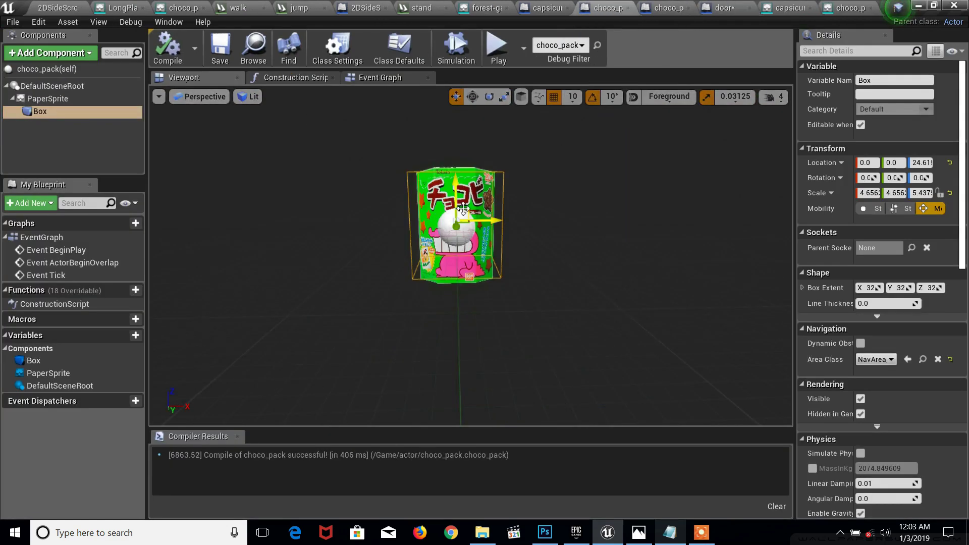
pyautogui.rightClick(39, 112)
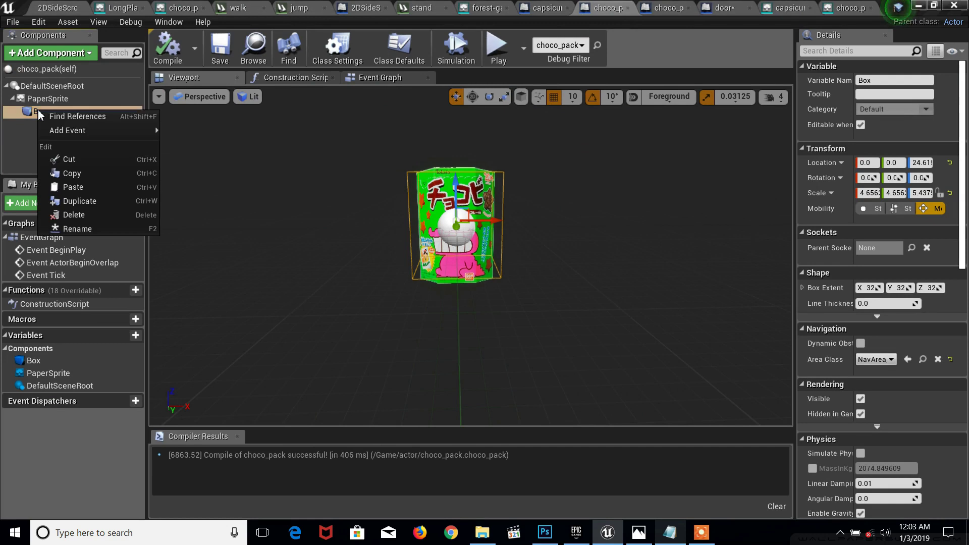
pyautogui.moveTo(69, 131)
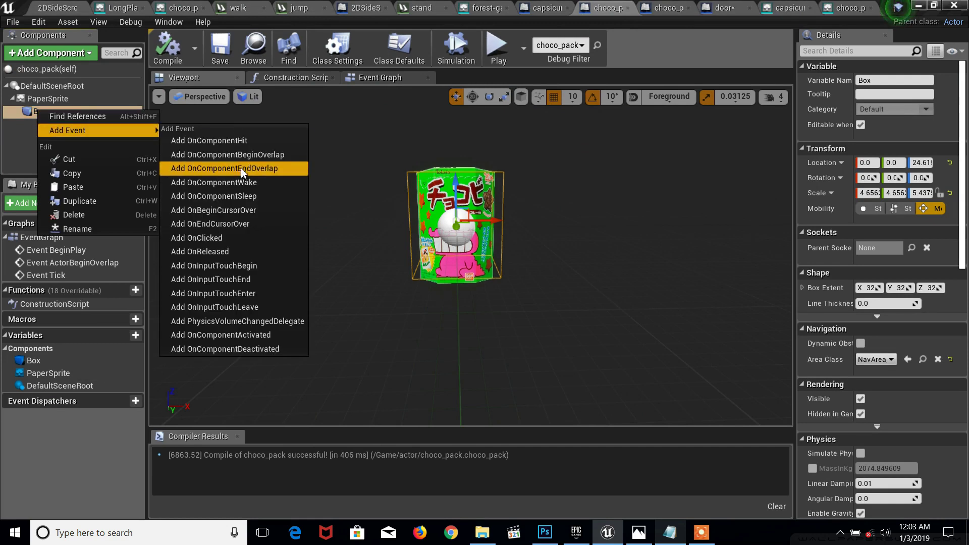
pyautogui.click(221, 154)
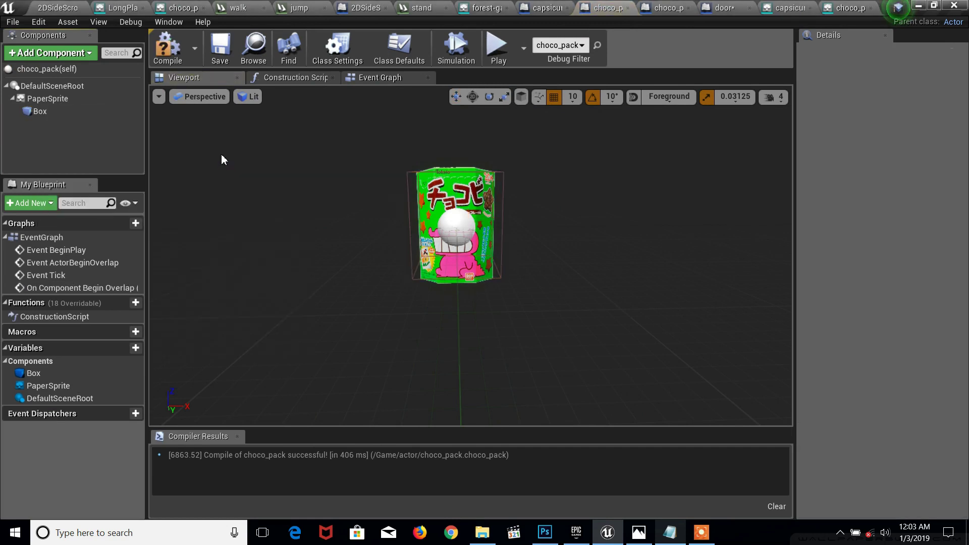
# Wire a DestroyActor node to the overlap event and compile the choco_pack blueprint
pyautogui.click(390, 80)
pyautogui.moveTo(544, 215); pyautogui.dragTo(588, 222)
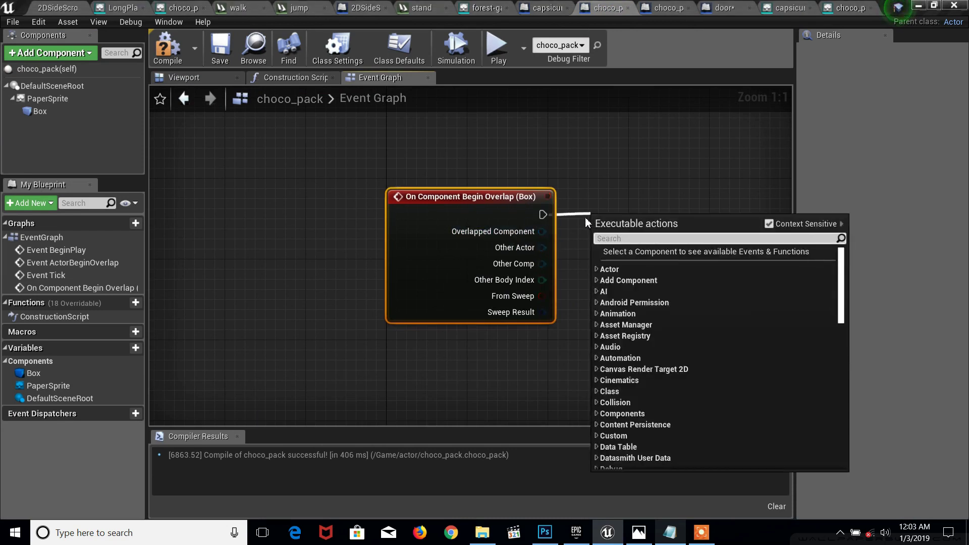
pyautogui.write('dest')
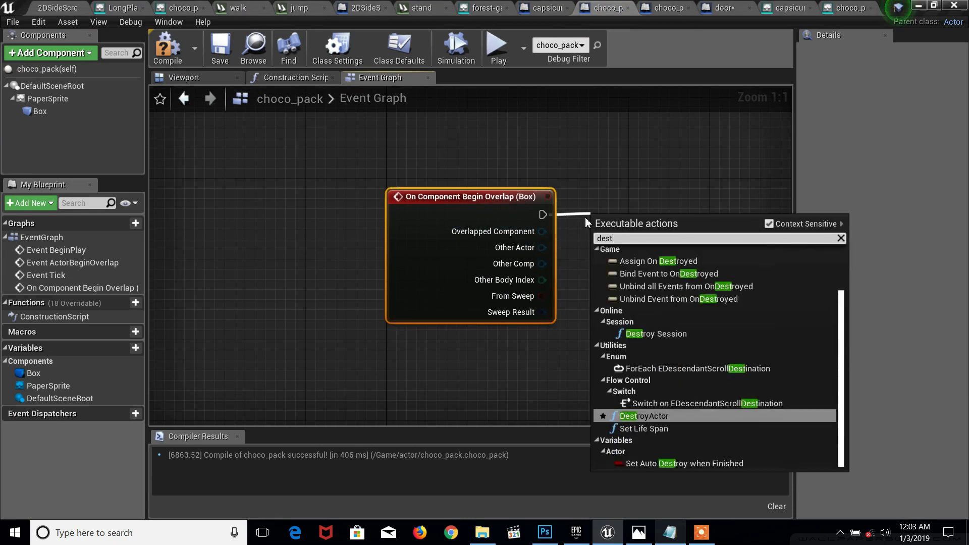
pyautogui.click(665, 417)
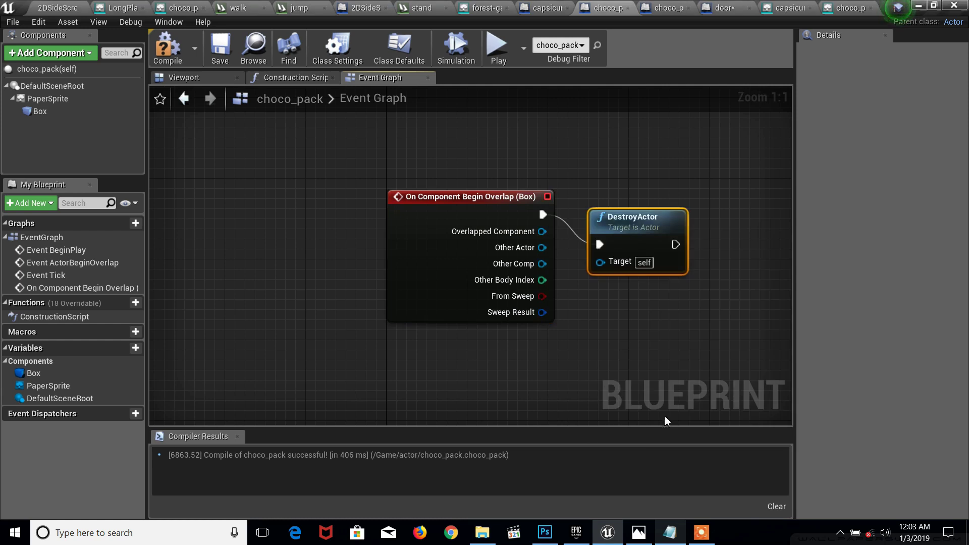
pyautogui.click(170, 56)
pyautogui.click(55, 6)
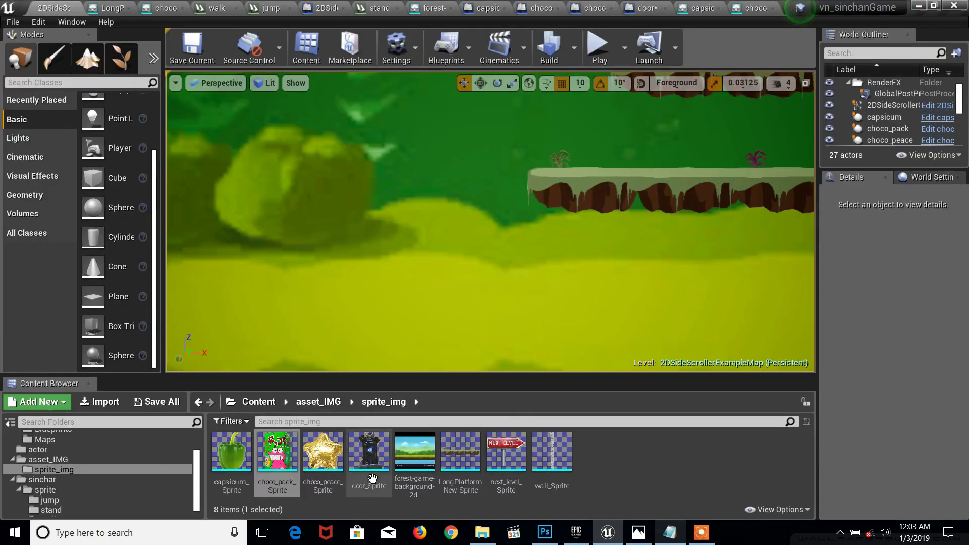
pyautogui.click(335, 457)
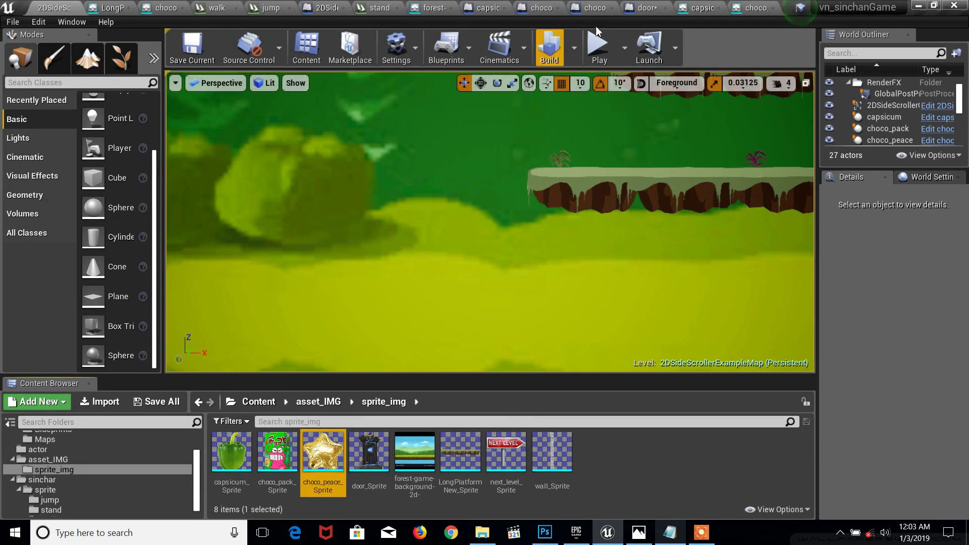
# Add an OnComponentBeginOverlap event for the choco_peace blueprint's Sphere component
pyautogui.click(599, 6)
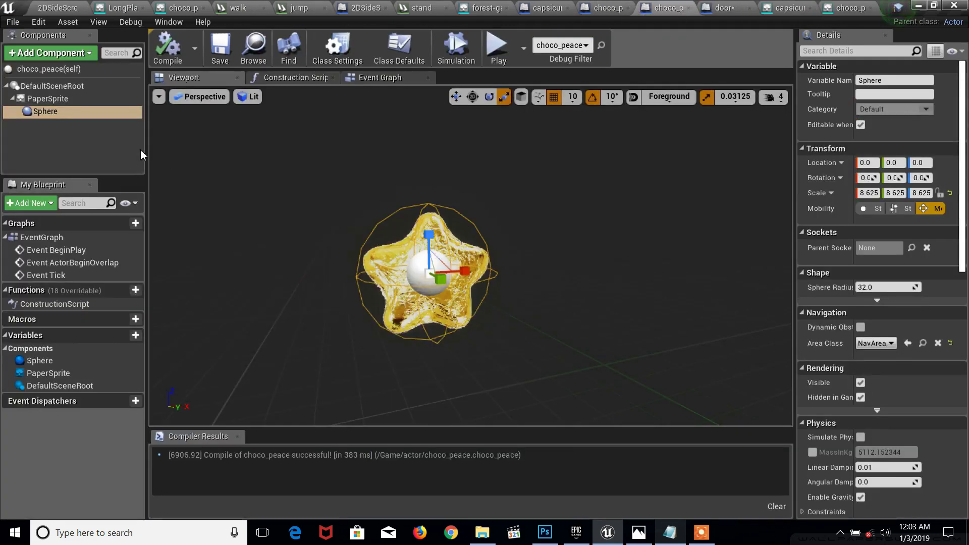
pyautogui.rightClick(49, 114)
pyautogui.moveTo(69, 137)
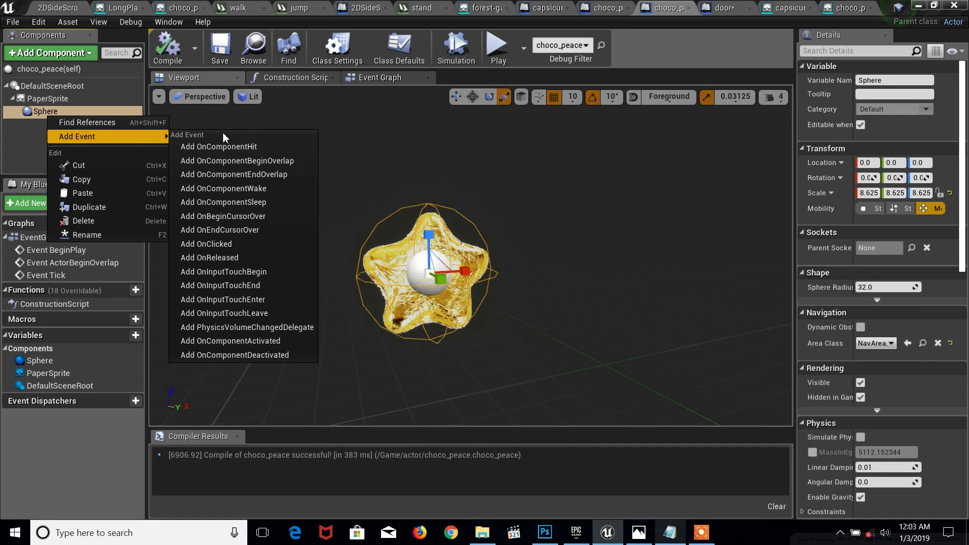
pyautogui.click(226, 160)
# Wire a DestroyActor node to the Sphere overlap event and compile choco_peace
pyautogui.click(412, 76)
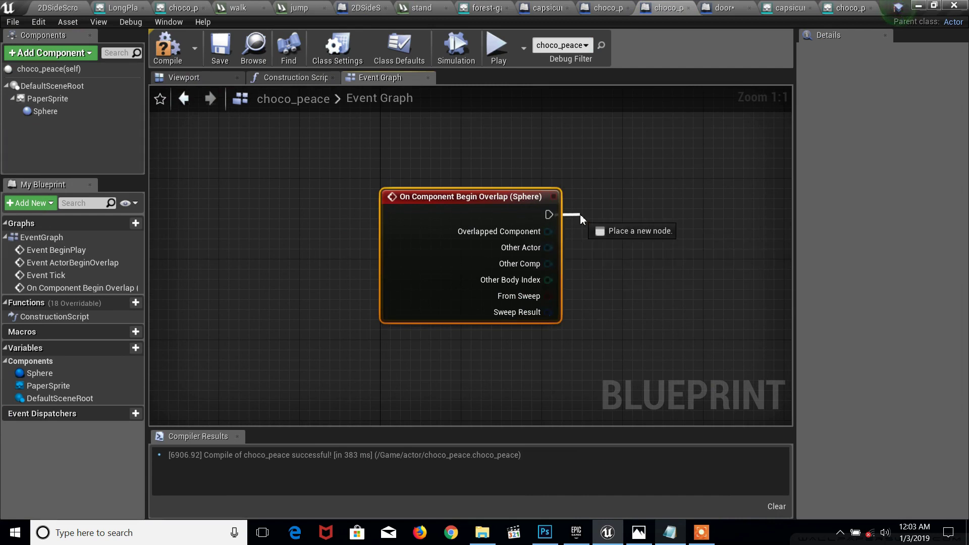
pyautogui.moveTo(580, 216); pyautogui.dragTo(580, 217)
pyautogui.write('des')
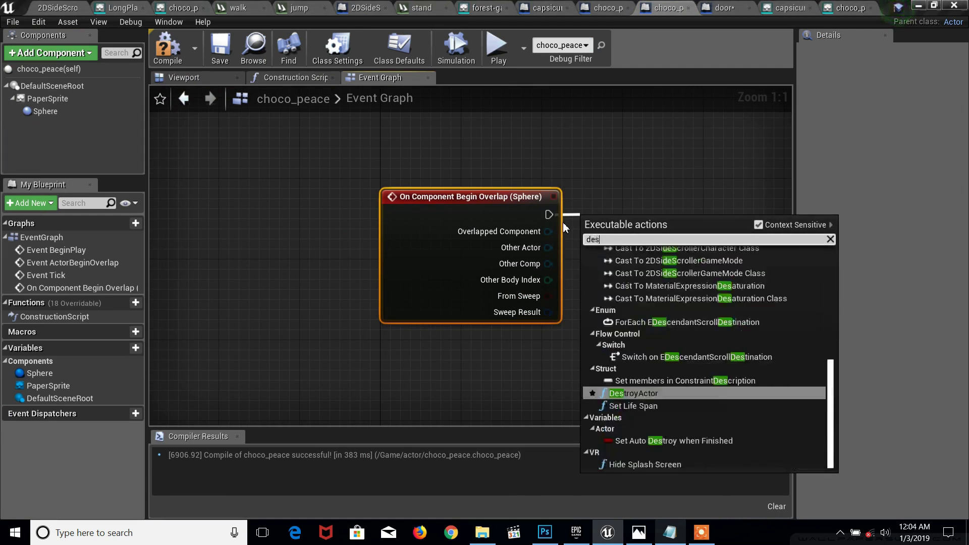
pyautogui.write('tro')
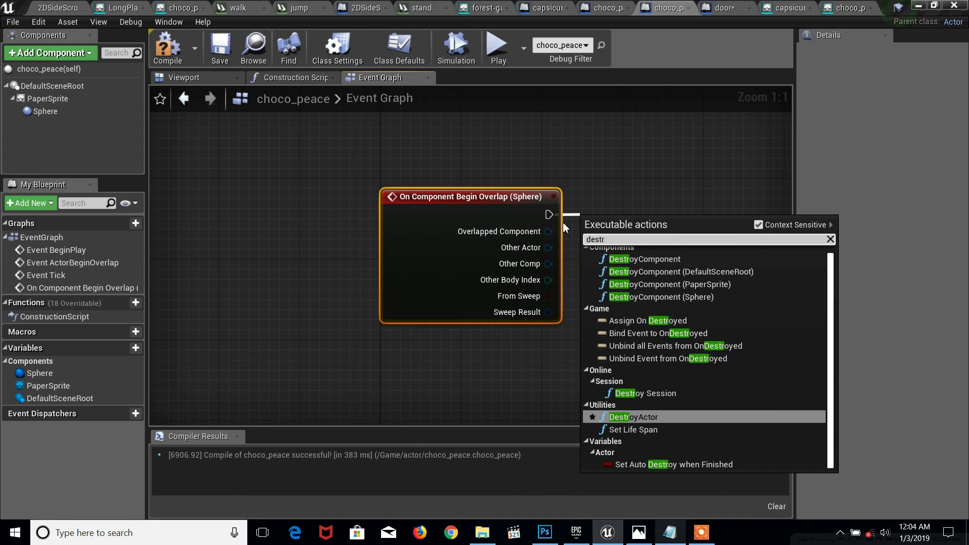
pyautogui.click(645, 419)
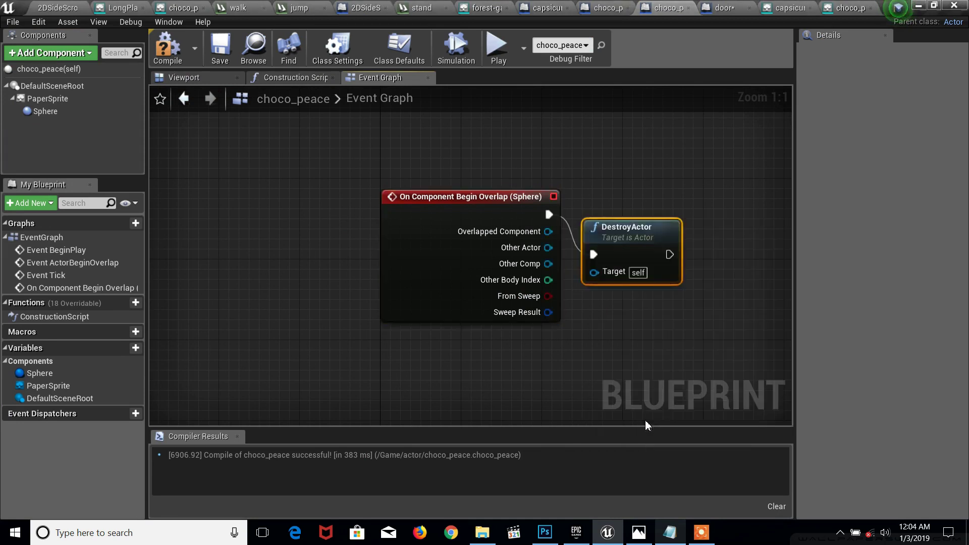
pyautogui.click(169, 53)
# Play-test the level, running and jumping to collect the snack pack and green pepper
pyautogui.click(489, 51)
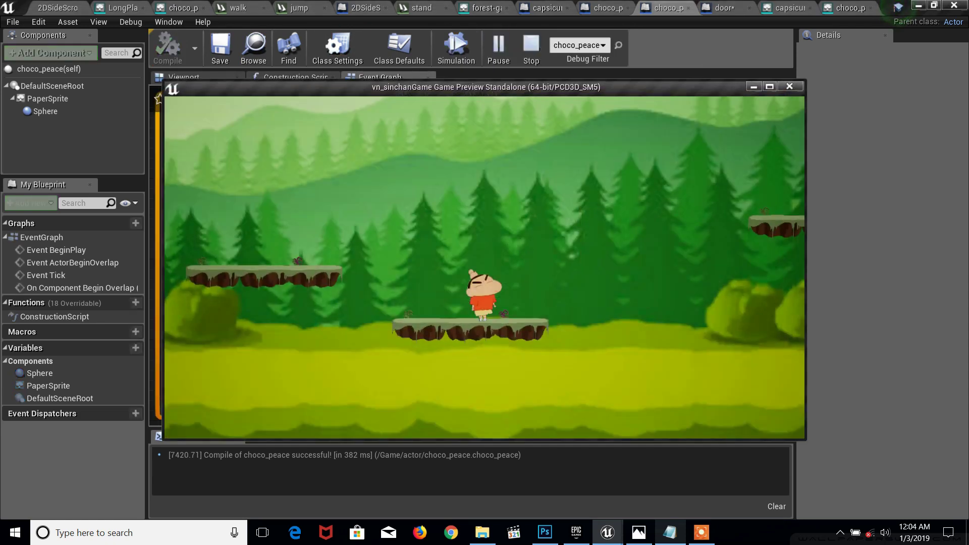
pyautogui.press('d')
pyautogui.press('d')
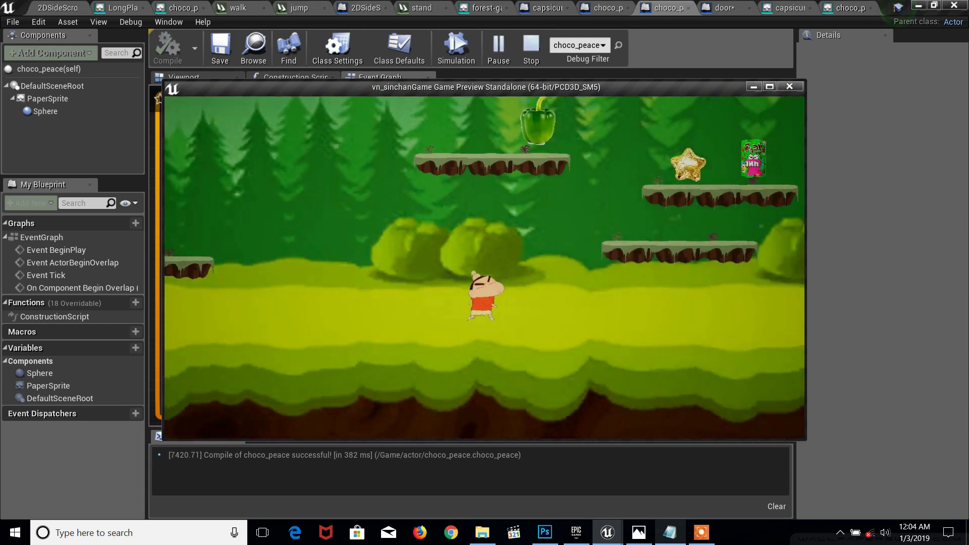
pyautogui.press('d')
pyautogui.press('space')
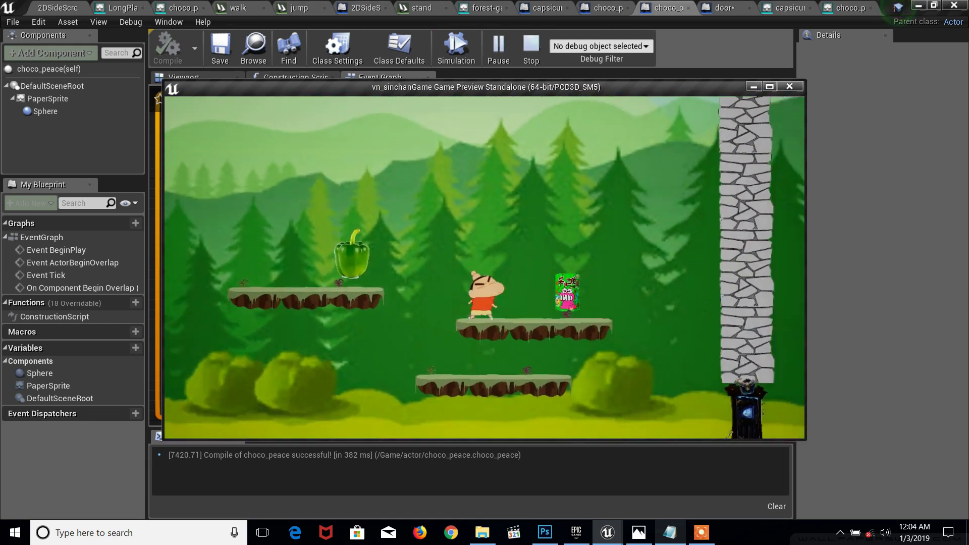
pyautogui.press('a')
pyautogui.press('space')
pyautogui.press('a')
pyautogui.press('space')
pyautogui.press('d')
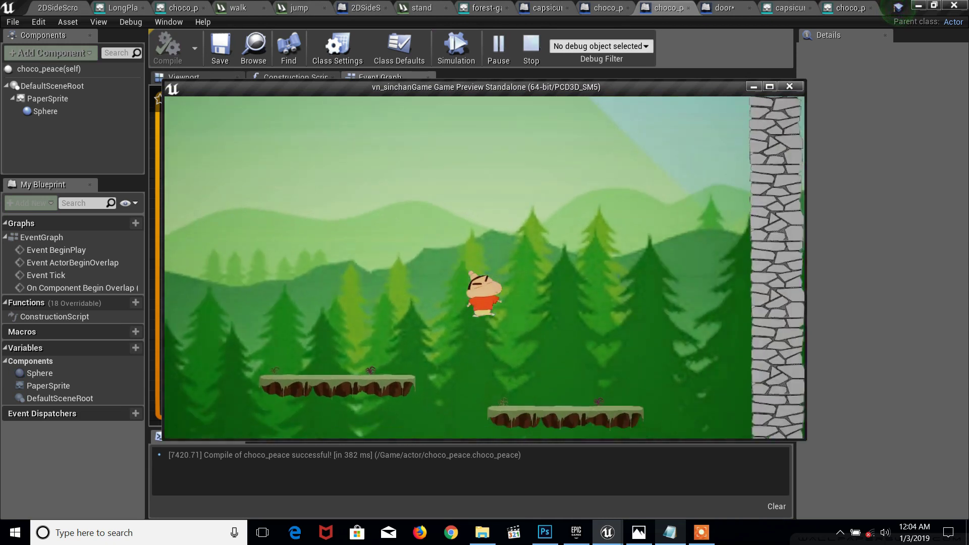
pyautogui.press('a')
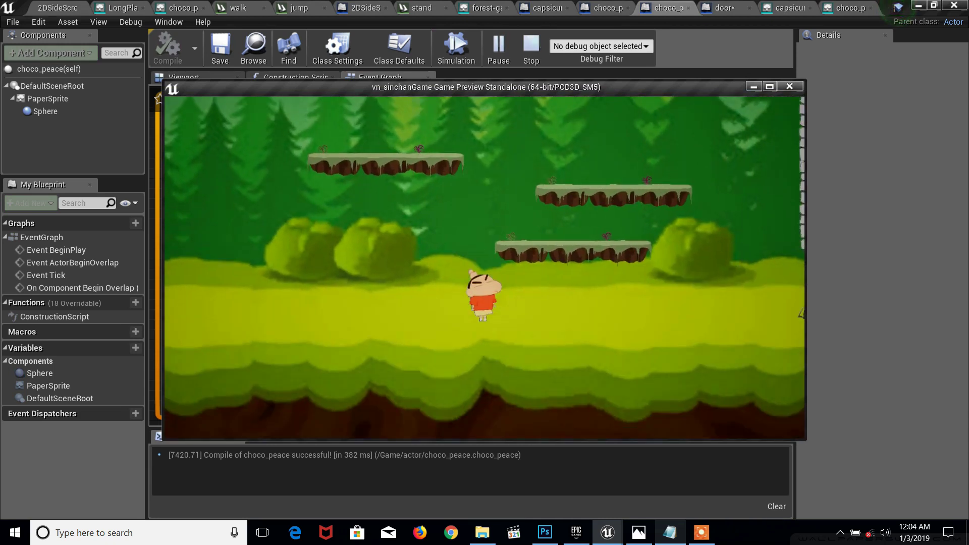
pyautogui.press('a')
pyautogui.press('space')
pyautogui.press('d')
pyautogui.press('space')
pyautogui.press('space')
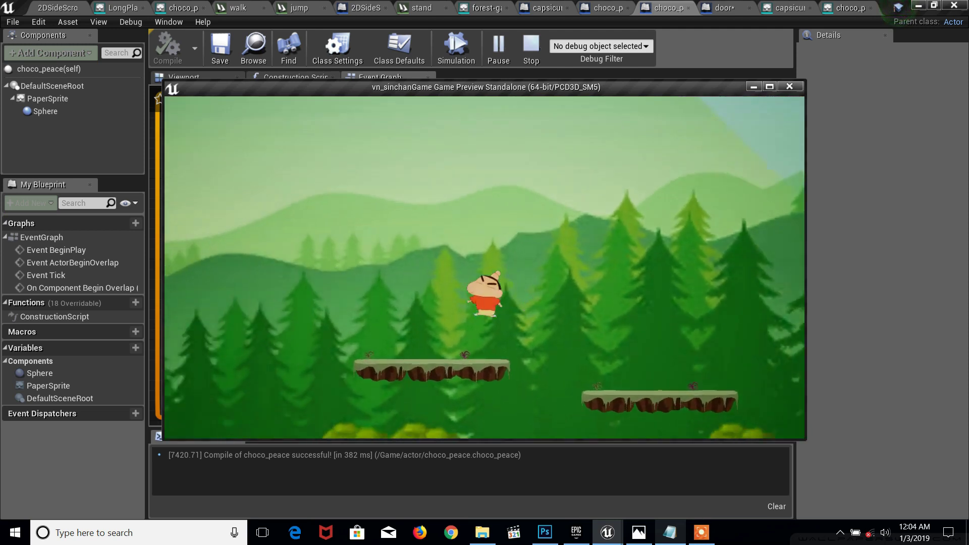
pyautogui.press('a')
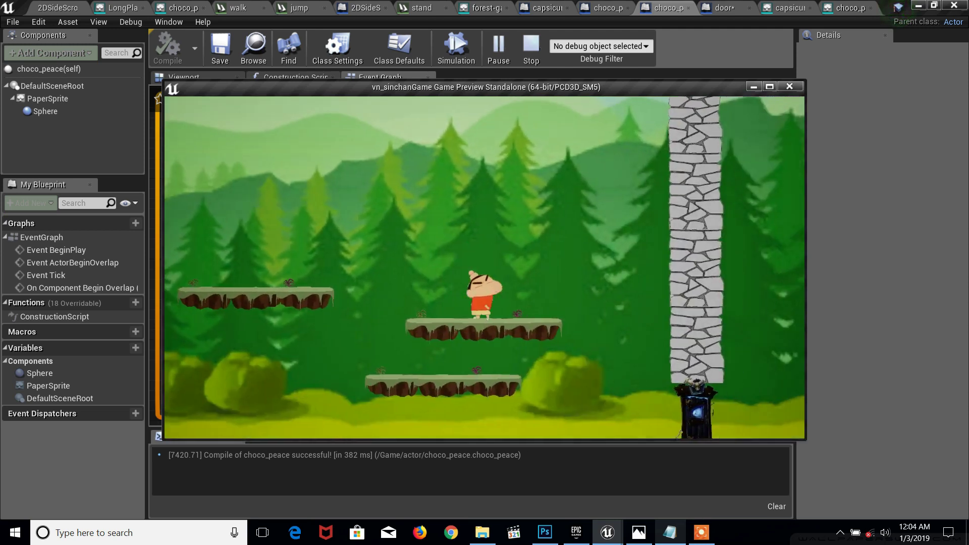
pyautogui.press('Escape')
# Back in the editor, Alt-drag the choco_peace star upward to create choco_peace2 above it
pyautogui.click(65, 7)
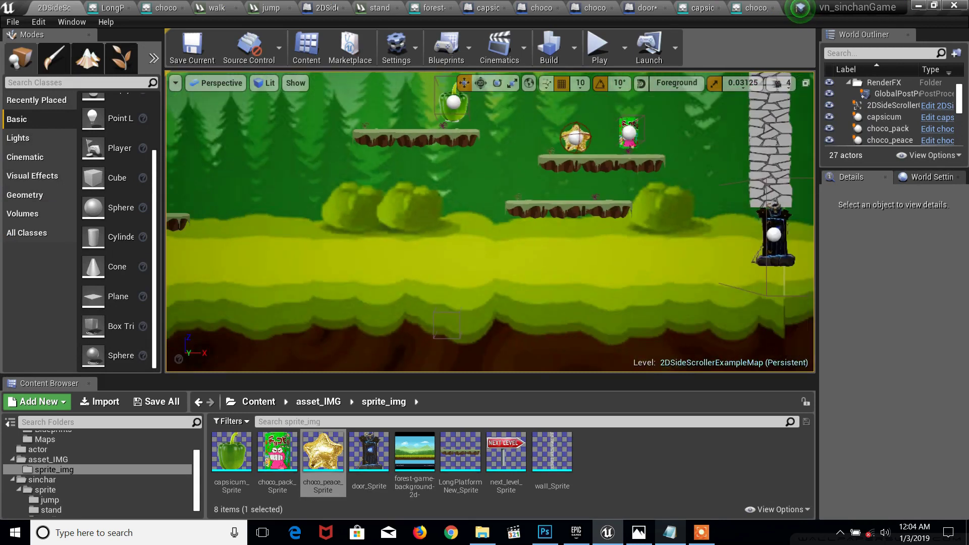
pyautogui.click(576, 138)
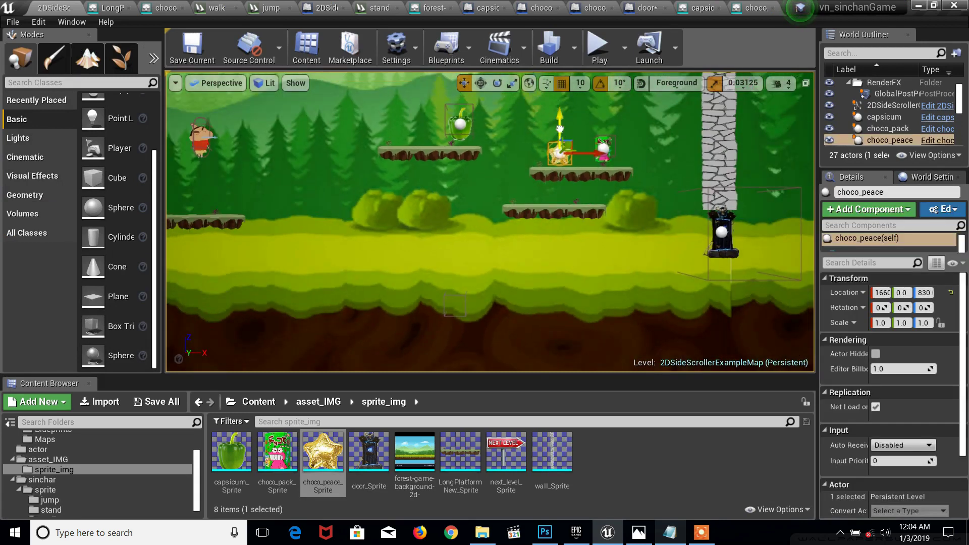
pyautogui.keyDown('alt'); pyautogui.moveTo(560, 129); pyautogui.dragTo(563, 95); pyautogui.keyUp('alt')
pyautogui.moveTo(567, 186); pyautogui.dragTo(572, 166, button='middle')
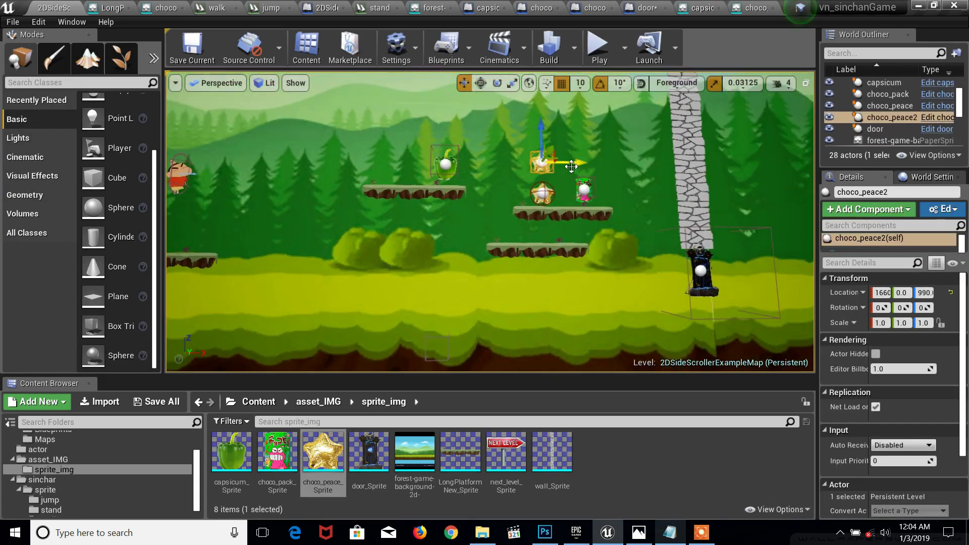
# Stack a third star higher, duplicate the choco_pack snack, and copy both packs onto the left platform
pyautogui.keyDown('alt'); pyautogui.moveTo(547, 143); pyautogui.dragTo(540, 132); pyautogui.keyUp('alt')
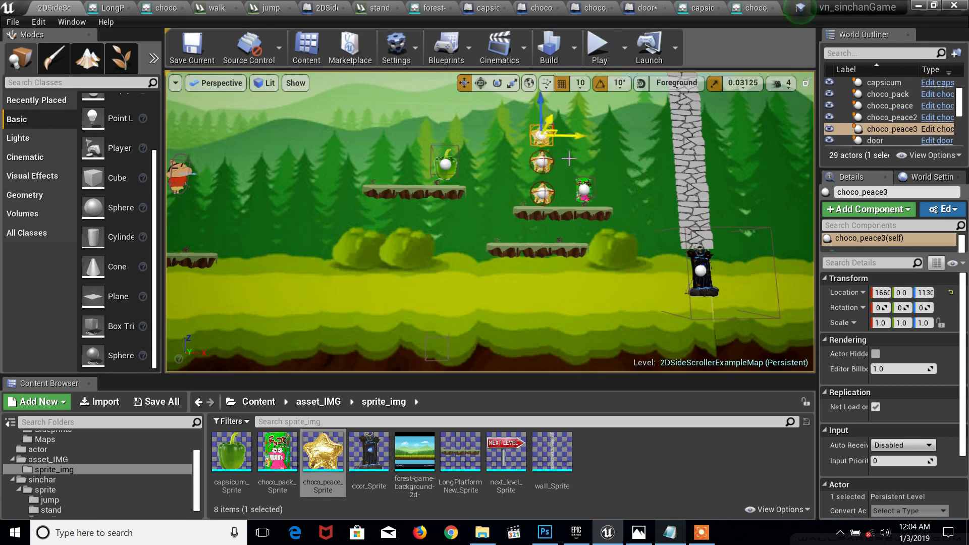
pyautogui.click(588, 189)
pyautogui.keyDown('alt'); pyautogui.moveTo(607, 193); pyautogui.dragTo(632, 192); pyautogui.keyUp('alt')
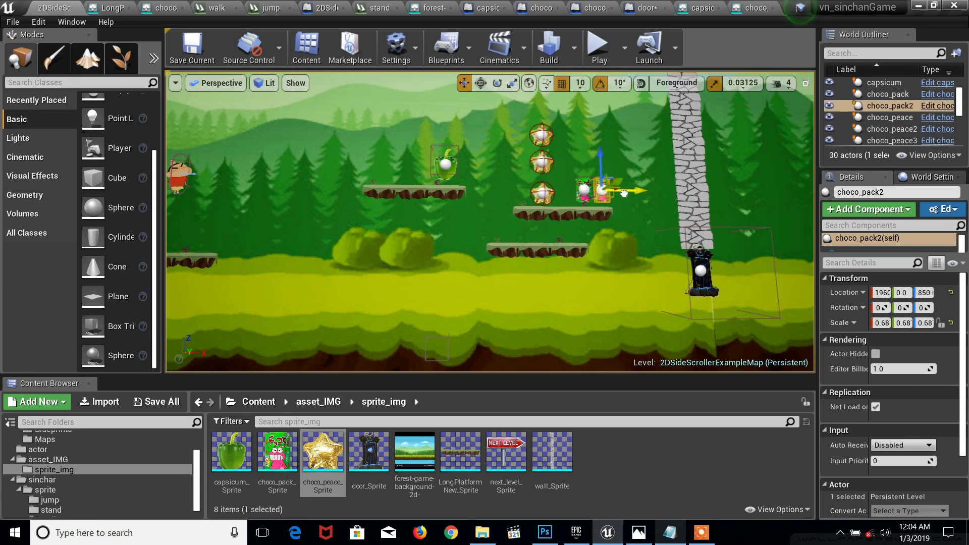
pyautogui.keyDown('ctrl'); pyautogui.click(585, 189); pyautogui.keyUp('ctrl')
pyautogui.moveTo(584, 189)
pyautogui.keyDown('alt'); pyautogui.mouseDown()
pyautogui.moveTo(414, 175)
pyautogui.moveTo(407, 139)
pyautogui.moveTo(455, 105)
pyautogui.moveTo(279, 130)
pyautogui.mouseUp(); pyautogui.keyUp('alt')
# Duplicate the capsicum pepper and a choco_peace star further to the left
pyautogui.click(446, 165)
pyautogui.moveTo(310, 199); pyautogui.dragTo(550, 235, button='middle')
pyautogui.click(617, 234)
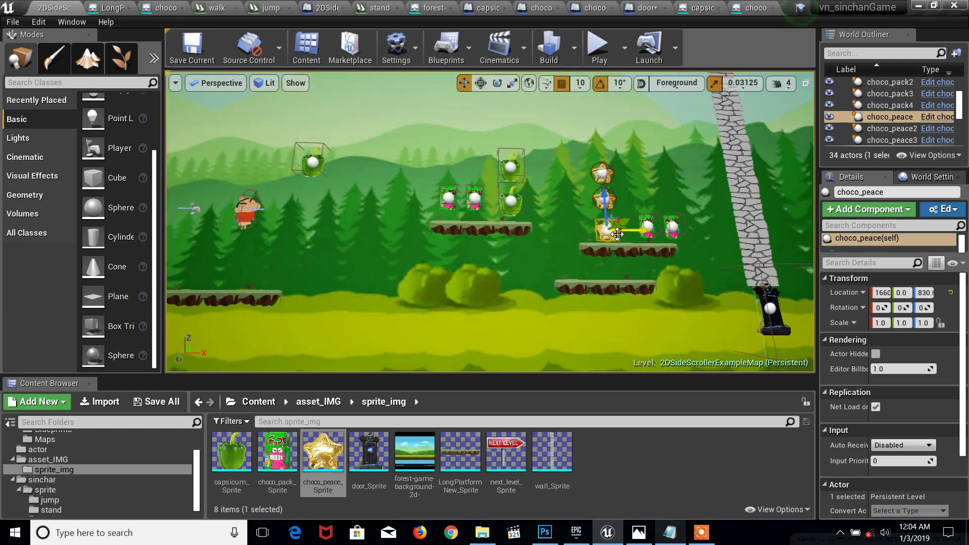
pyautogui.moveTo(628, 233)
pyautogui.keyDown('alt'); pyautogui.mouseDown()
pyautogui.moveTo(330, 209)
pyautogui.moveTo(324, 161)
pyautogui.moveTo(315, 167)
pyautogui.mouseUp(); pyautogui.keyUp('alt')
# Nudge the new star left, duplicate it just below, and select both stars
pyautogui.scroll(3, 270, 166)
pyautogui.scroll(3, 270, 166)
pyautogui.scroll(2, 270, 166)
pyautogui.moveTo(252, 229); pyautogui.dragTo(445, 233, button='middle')
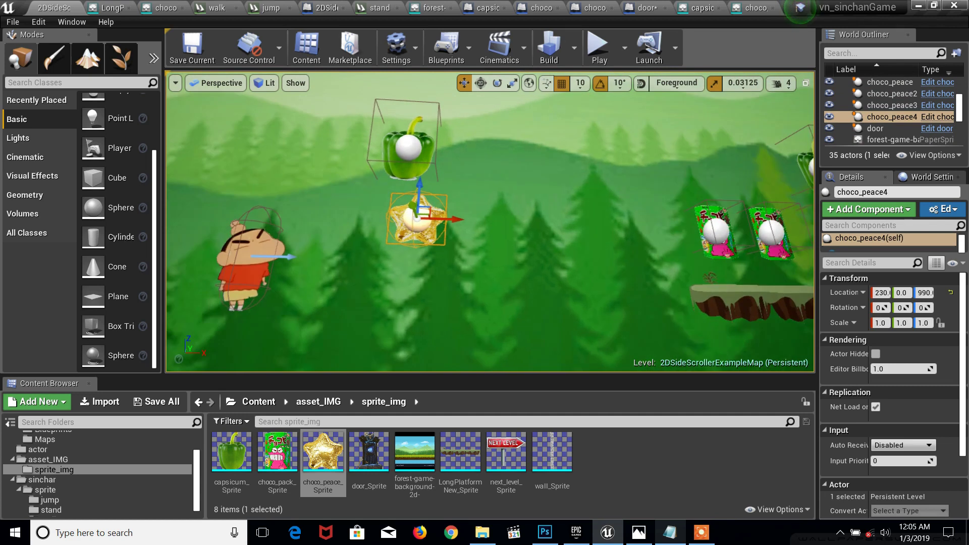
pyautogui.moveTo(439, 217)
pyautogui.mouseDown()
pyautogui.moveTo(426, 216)
pyautogui.moveTo(405, 242)
pyautogui.moveTo(437, 128)
pyautogui.moveTo(506, 156)
pyautogui.mouseUp()
pyautogui.scroll(-2, 407, 246)
pyautogui.scroll(-1, 438, 128)
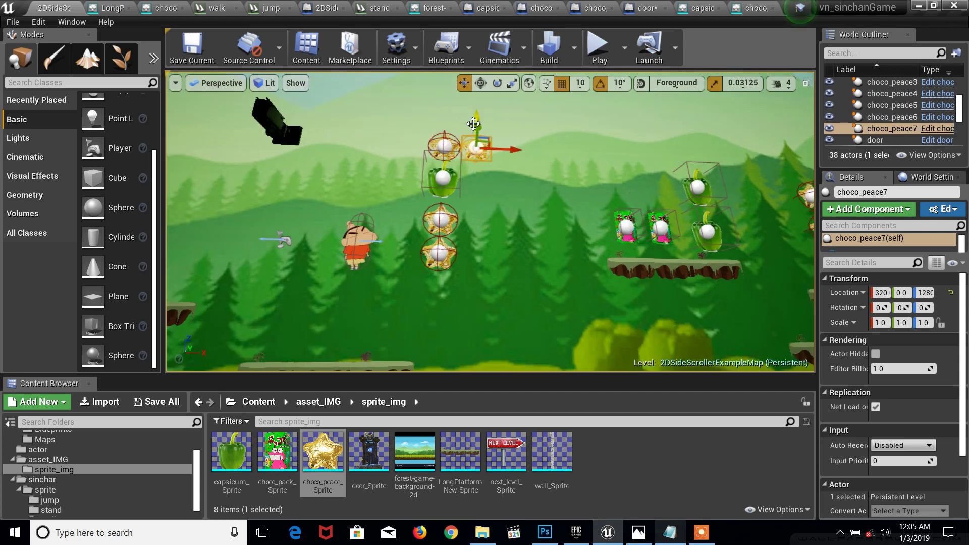
pyautogui.moveTo(478, 116)
pyautogui.keyDown('alt'); pyautogui.mouseDown()
pyautogui.moveTo(486, 156)
pyautogui.moveTo(442, 136)
pyautogui.mouseUp(); pyautogui.keyUp('alt')
pyautogui.keyDown('ctrl'); pyautogui.click(483, 149); pyautogui.keyUp('ctrl')
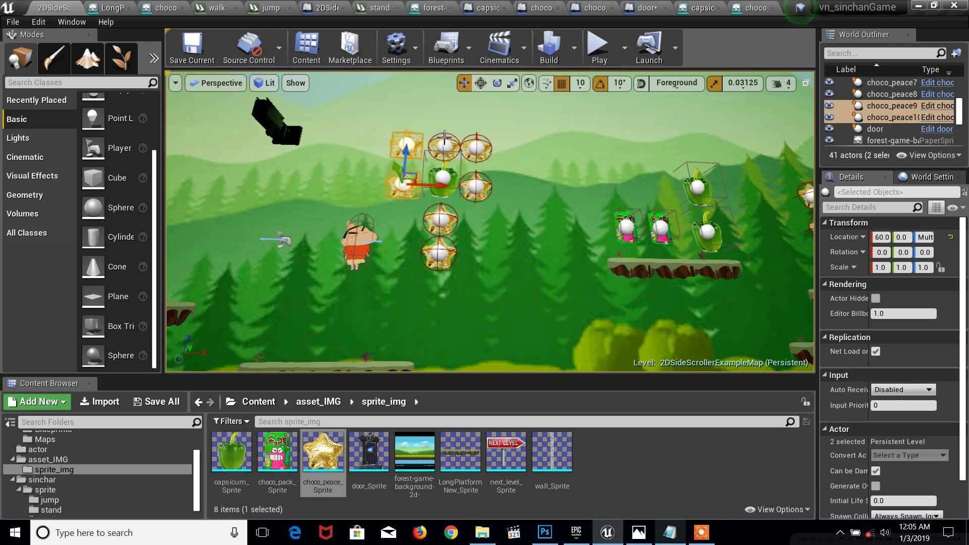
# Copy the selected star pair downward, to the right, and repeatedly further left
pyautogui.keyDown('alt'); pyautogui.moveTo(406, 153); pyautogui.dragTo(407, 227); pyautogui.keyUp('alt')
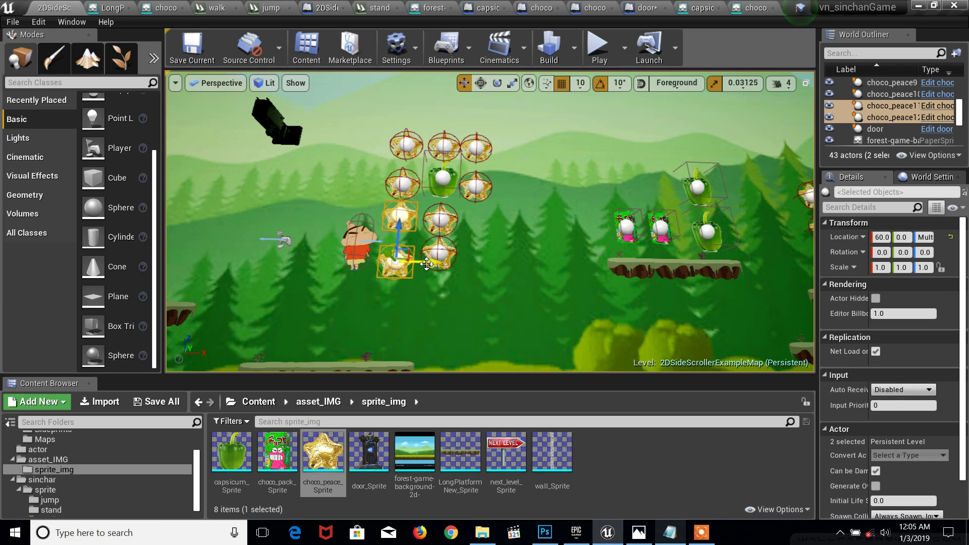
pyautogui.keyDown('alt'); pyautogui.moveTo(427, 264); pyautogui.dragTo(509, 279); pyautogui.keyUp('alt')
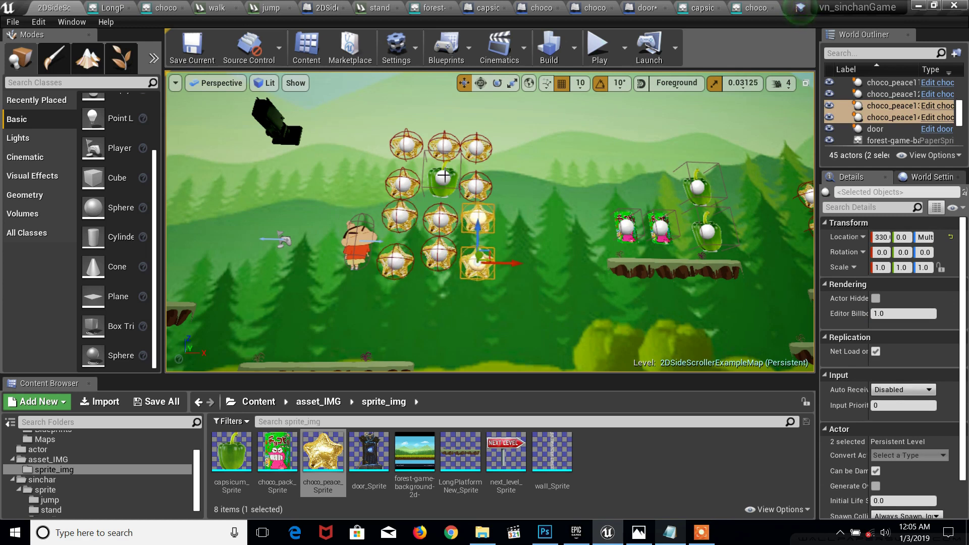
pyautogui.moveTo(443, 176); pyautogui.dragTo(454, 211, button='middle')
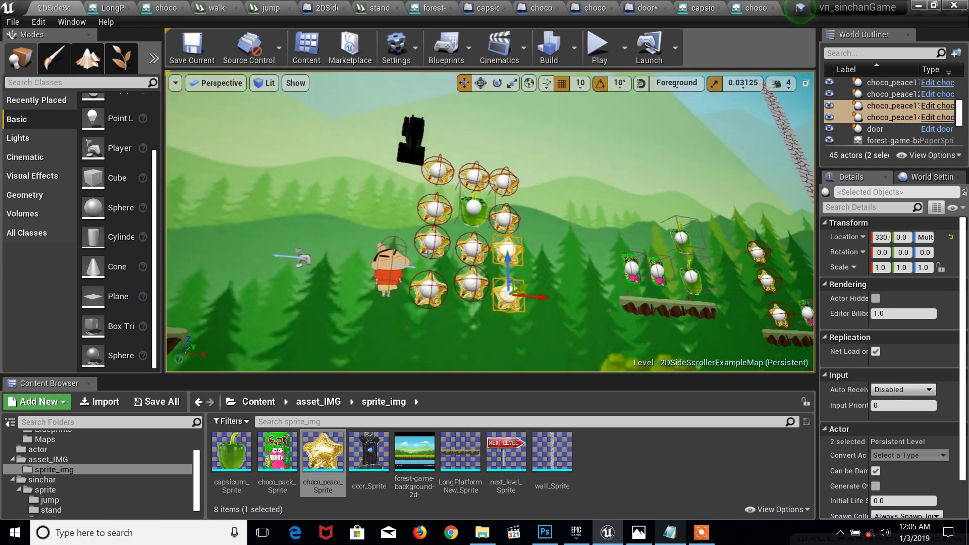
pyautogui.moveTo(428, 254); pyautogui.dragTo(479, 297, button='middle')
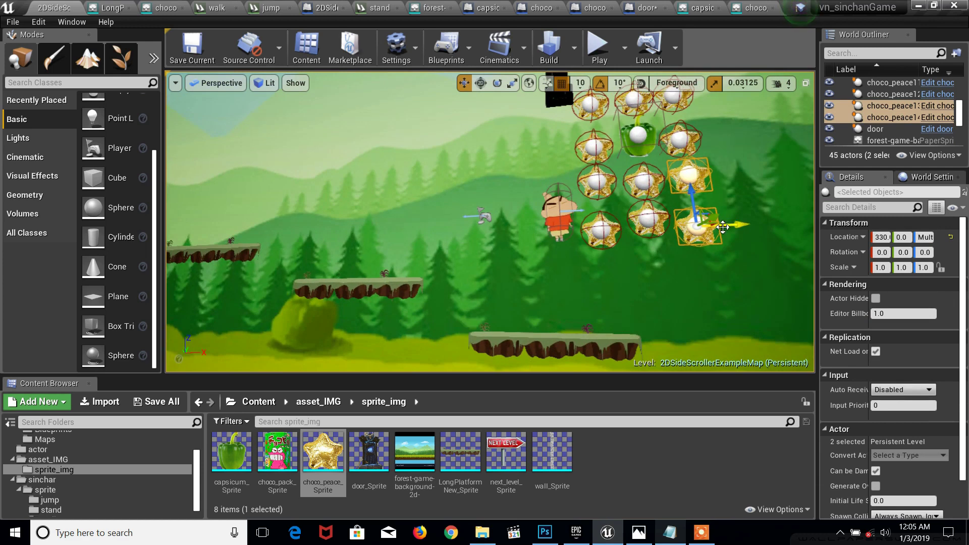
pyautogui.moveTo(717, 223)
pyautogui.keyDown('alt'); pyautogui.mouseDown()
pyautogui.moveTo(426, 235)
pyautogui.moveTo(373, 213)
pyautogui.mouseUp(); pyautogui.keyUp('alt')
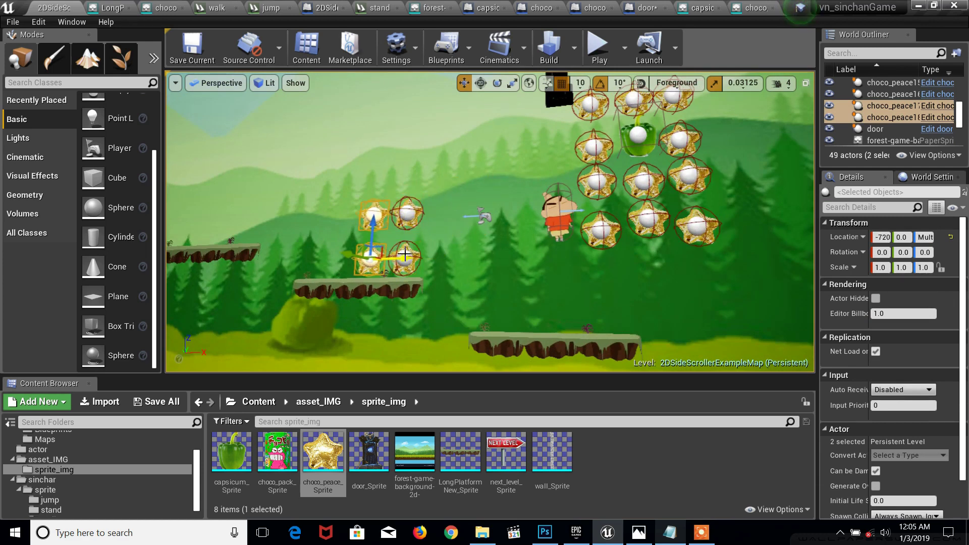
pyautogui.moveTo(382, 237); pyautogui.dragTo(400, 260, button='middle')
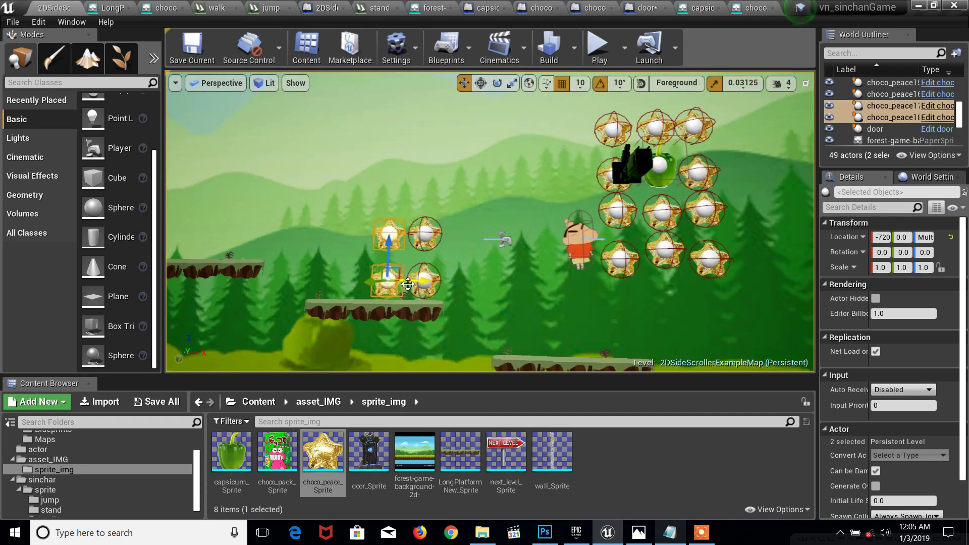
pyautogui.keyDown('alt'); pyautogui.moveTo(407, 284); pyautogui.dragTo(337, 283); pyautogui.keyUp('alt')
pyautogui.moveTo(337, 283); pyautogui.dragTo(528, 278, button='middle')
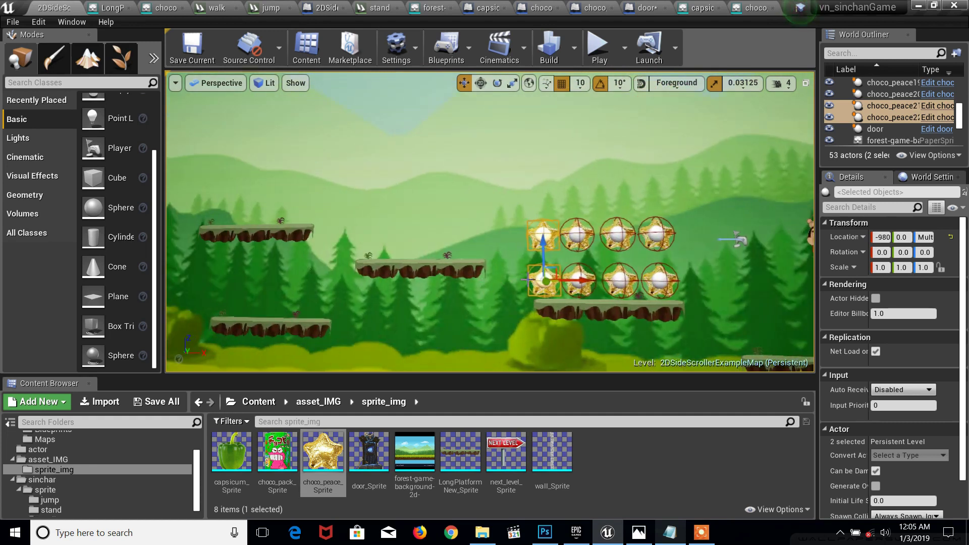
# Select the eight-star block and duplicate it to the left, stacked above, and further left
pyautogui.keyDown('ctrl'); pyautogui.click(585, 282); pyautogui.keyUp('ctrl')
pyautogui.keyDown('ctrl'); pyautogui.click(578, 235); pyautogui.keyUp('ctrl')
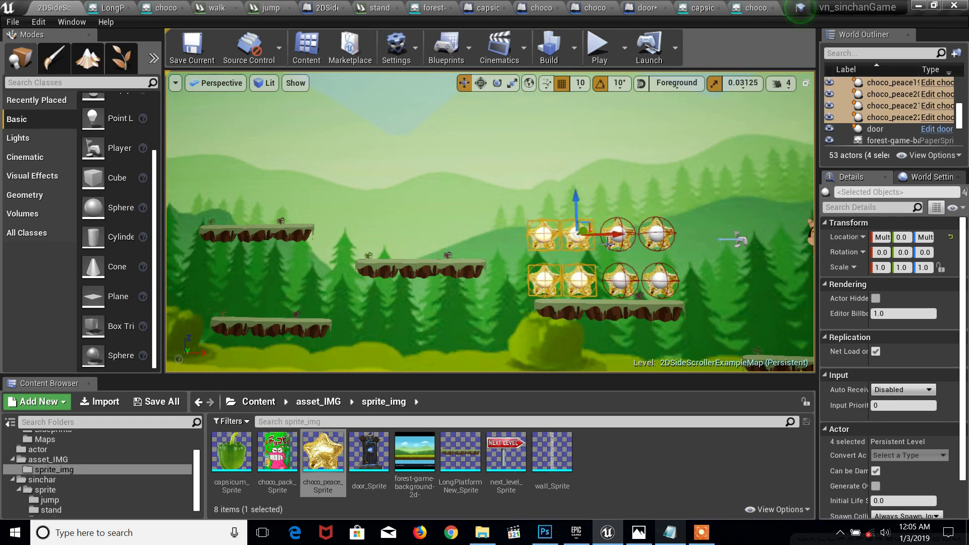
pyautogui.keyDown('ctrl'); pyautogui.click(617, 235); pyautogui.keyUp('ctrl')
pyautogui.keyDown('ctrl'); pyautogui.click(620, 280); pyautogui.keyUp('ctrl')
pyautogui.keyDown('ctrl'); pyautogui.click(660, 283); pyautogui.keyUp('ctrl')
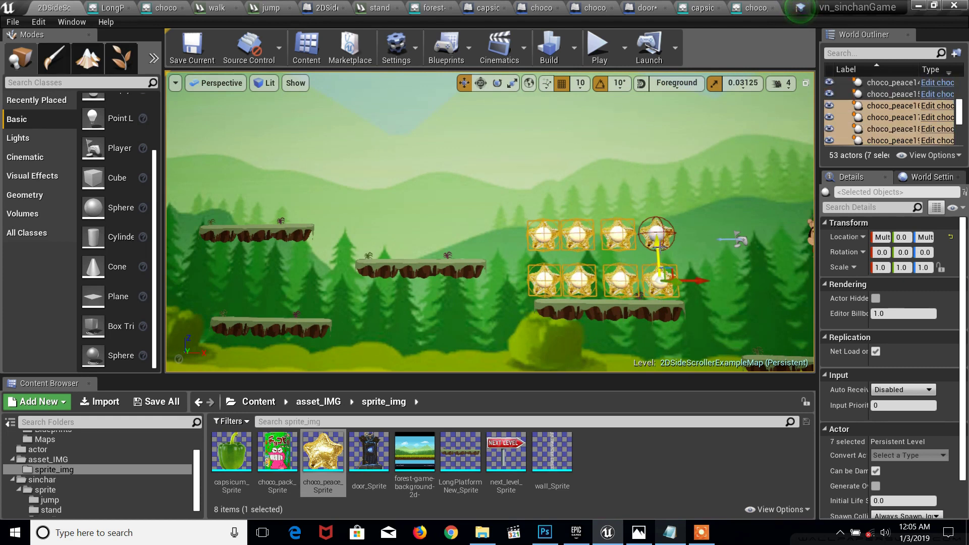
pyautogui.click(664, 247)
pyautogui.hotkey('ctrl', 'z')
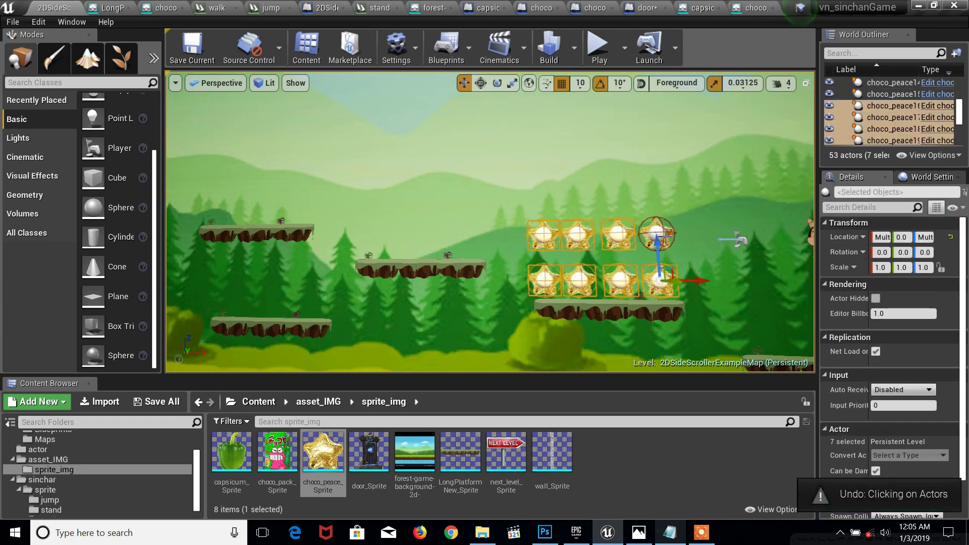
pyautogui.keyDown('alt'); pyautogui.moveTo(687, 239); pyautogui.dragTo(398, 241); pyautogui.keyUp('alt')
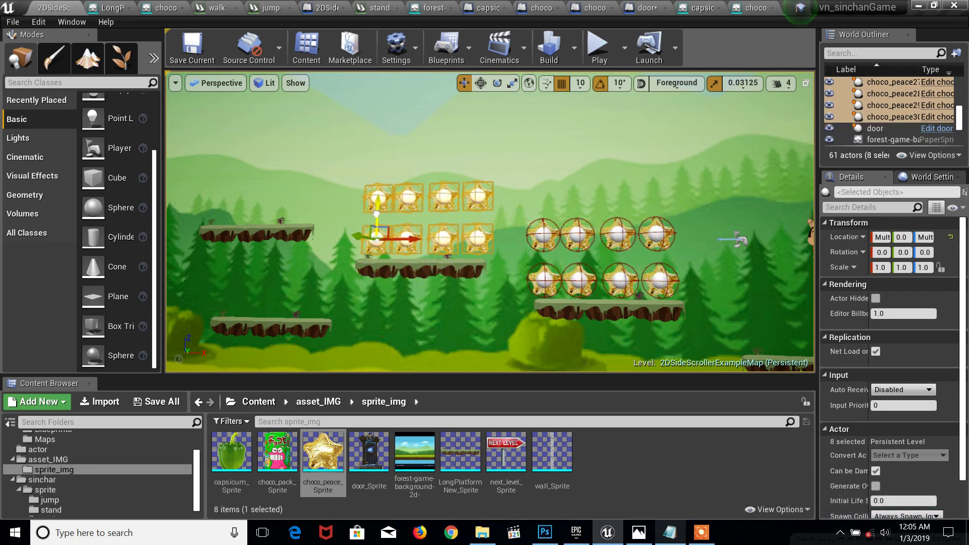
pyautogui.keyDown('alt'); pyautogui.moveTo(377, 215); pyautogui.dragTo(415, 171); pyautogui.keyUp('alt')
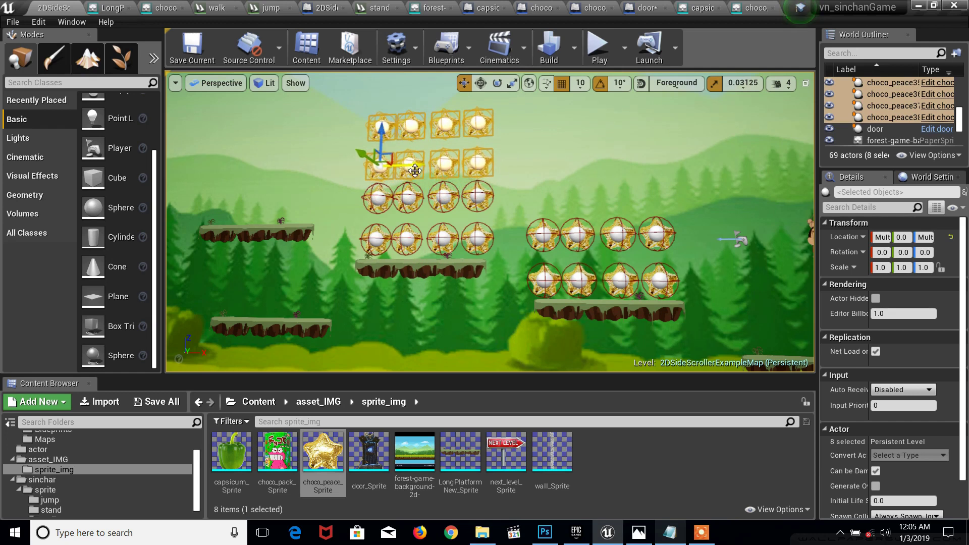
pyautogui.keyDown('alt'); pyautogui.moveTo(415, 170); pyautogui.dragTo(239, 177); pyautogui.keyUp('alt')
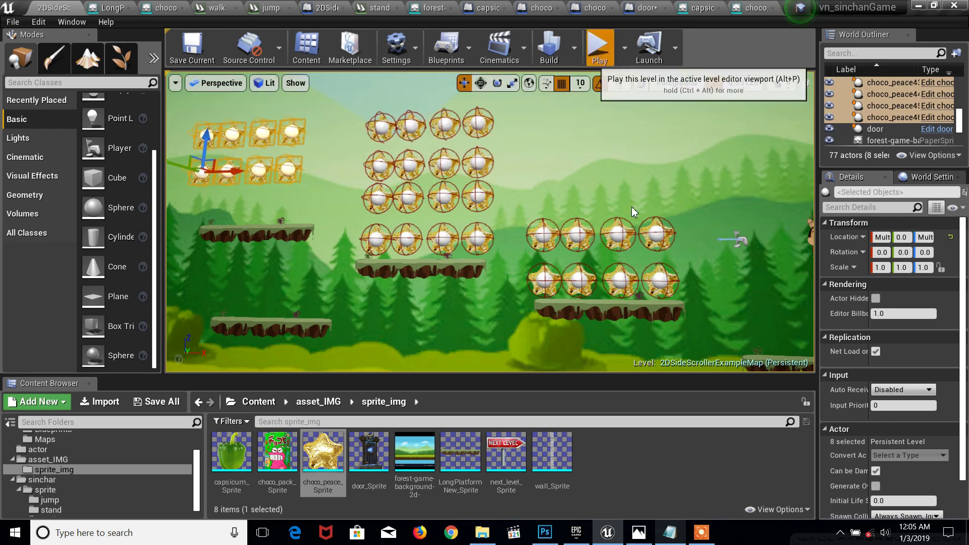
# Play-test the level, jumping across platforms to collect stars, capsicums and choco packs
pyautogui.click(596, 86)
pyautogui.press('Left')
pyautogui.press('Left')
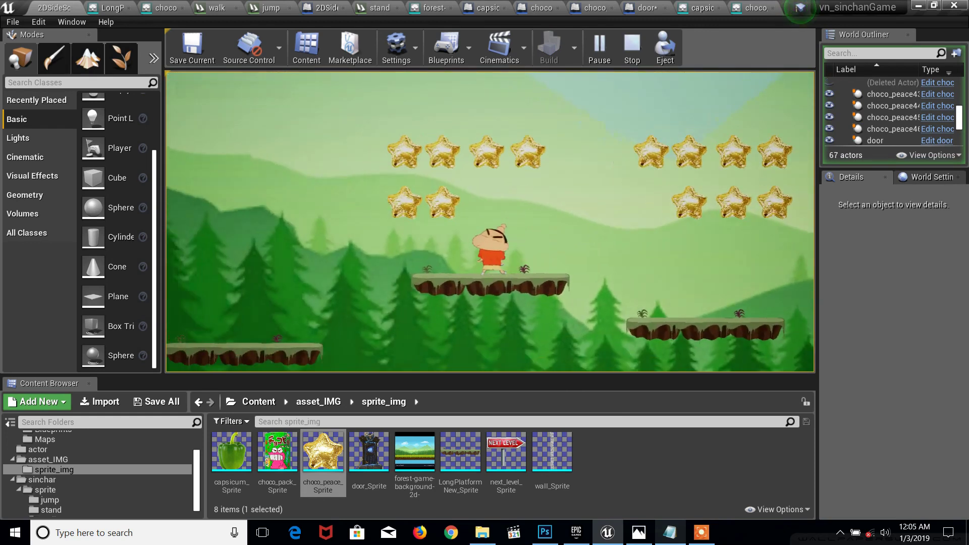
pyautogui.press('space')
pyautogui.press('Right')
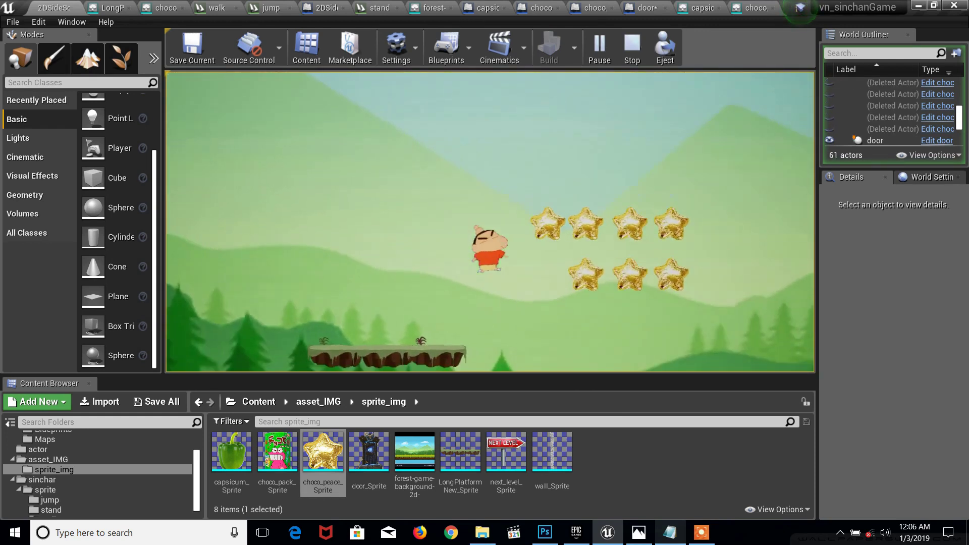
pyautogui.press('Left')
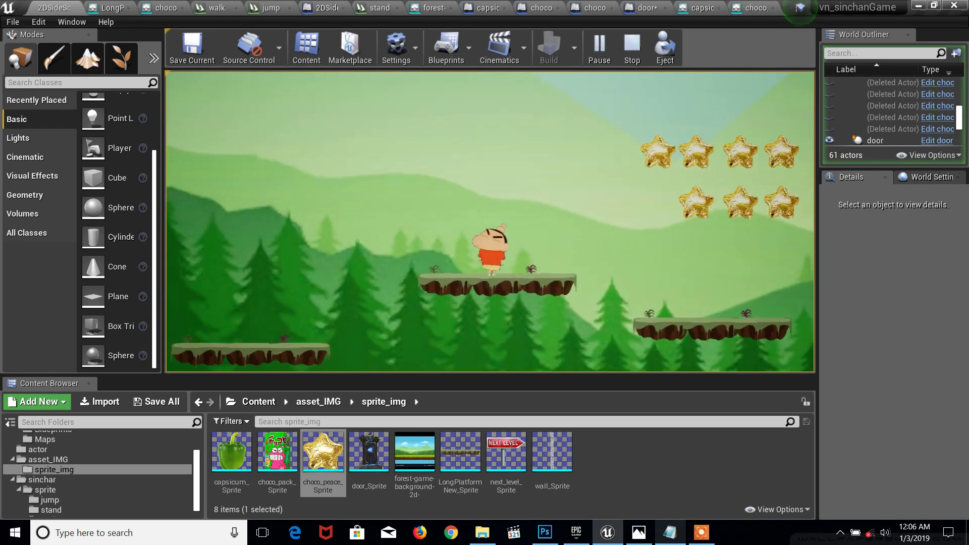
pyautogui.press('space')
pyautogui.press('Right')
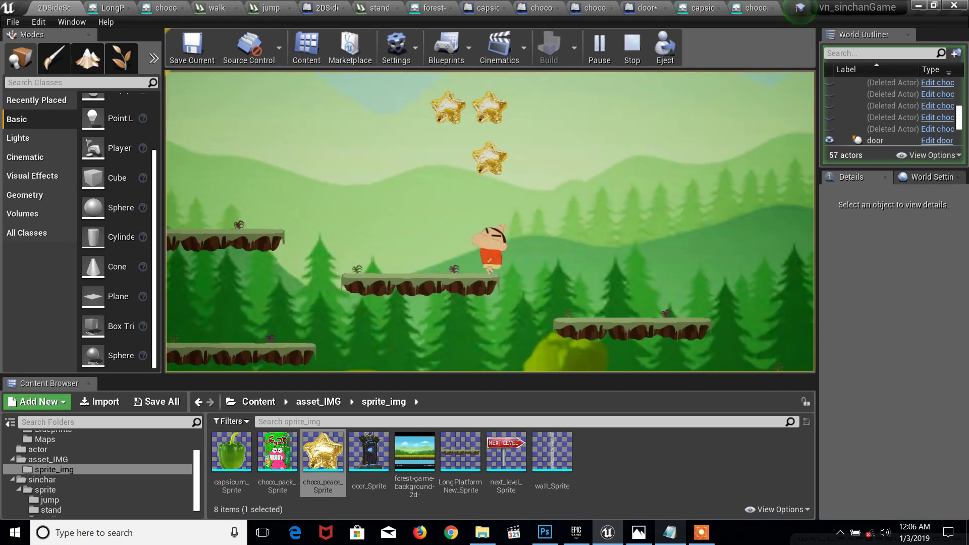
pyautogui.press('Left')
pyautogui.press('Left')
pyautogui.press('Left')
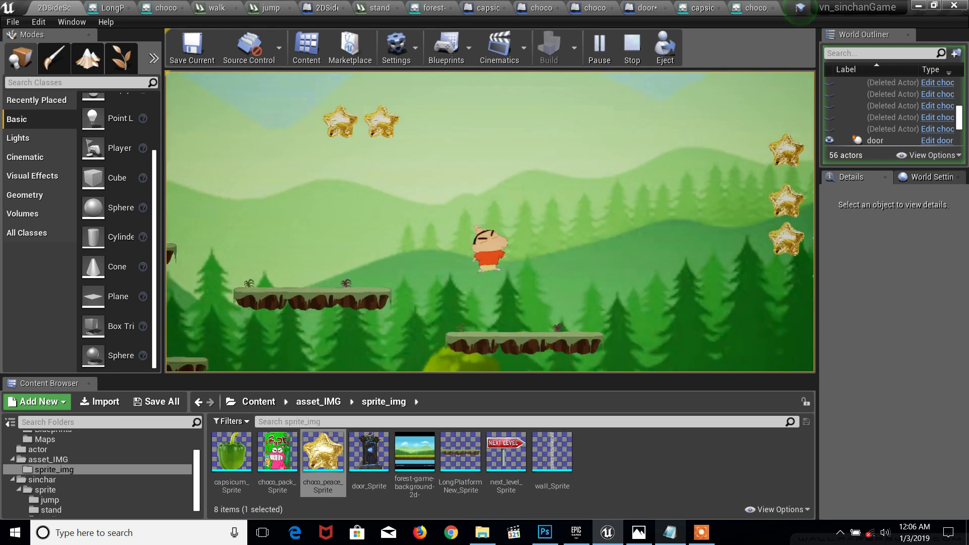
pyautogui.press('space')
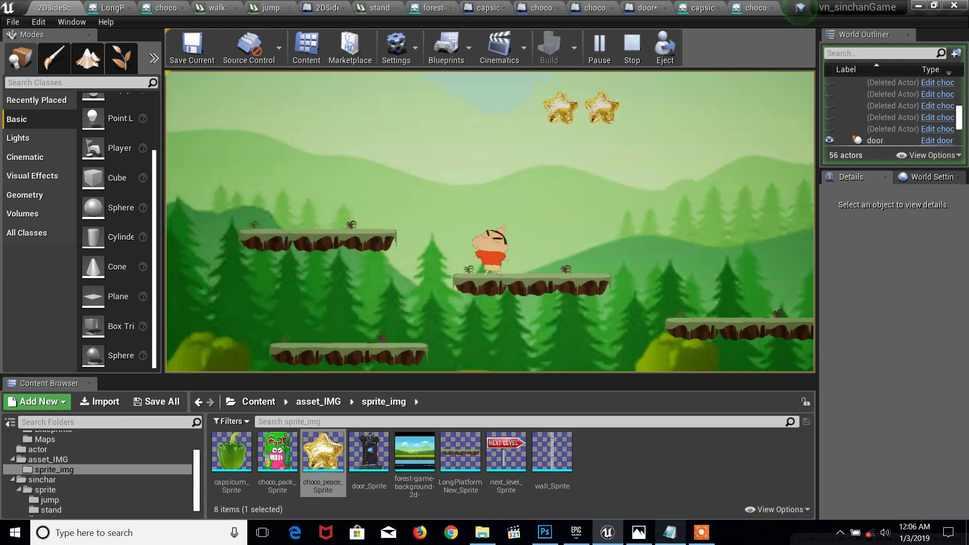
pyautogui.press('Right')
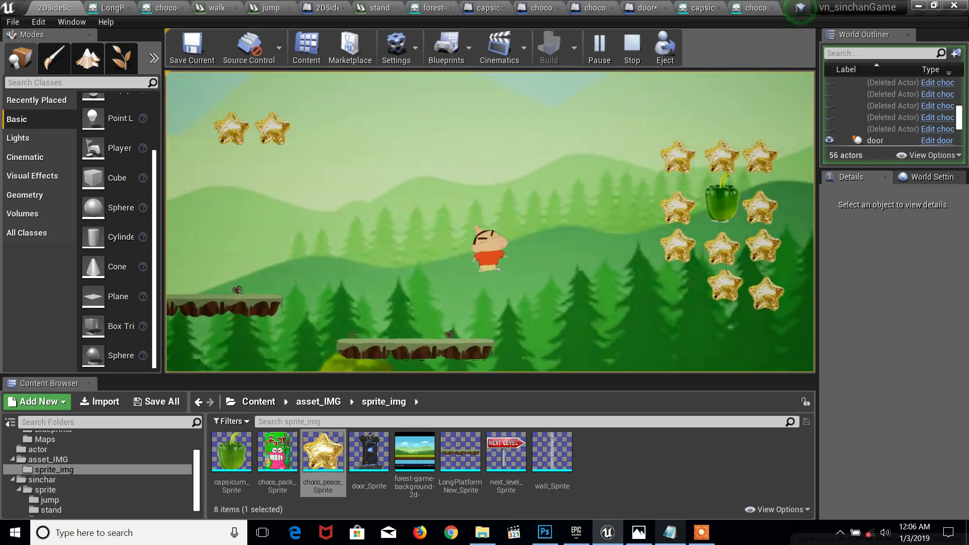
pyautogui.press('Left')
pyautogui.press('Right')
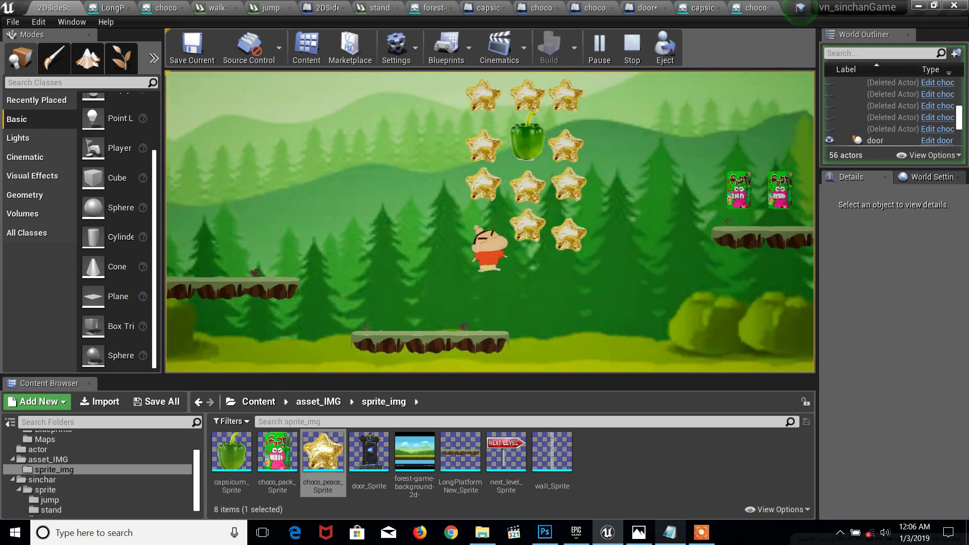
pyautogui.press('Left')
pyautogui.press('Right')
pyautogui.press('space')
pyautogui.press('Right')
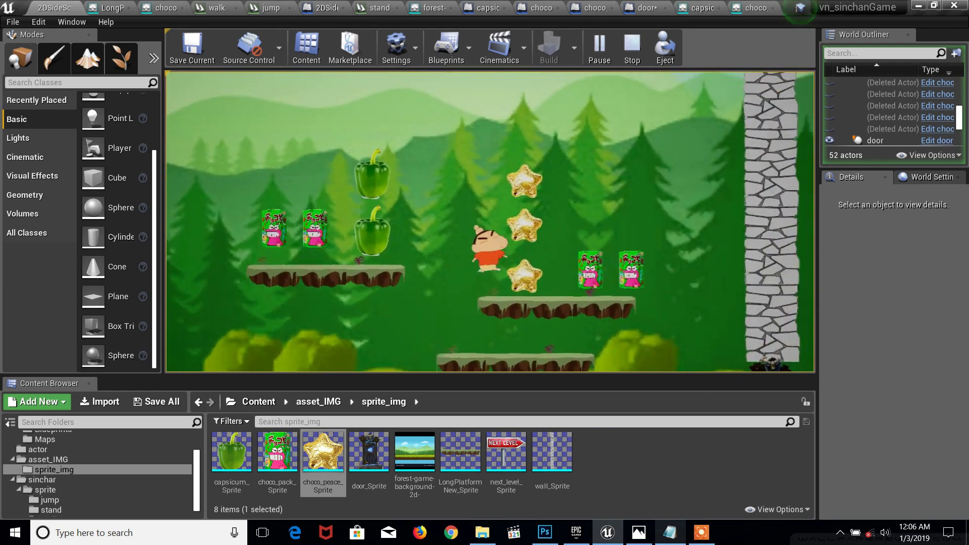
pyautogui.press('Right')
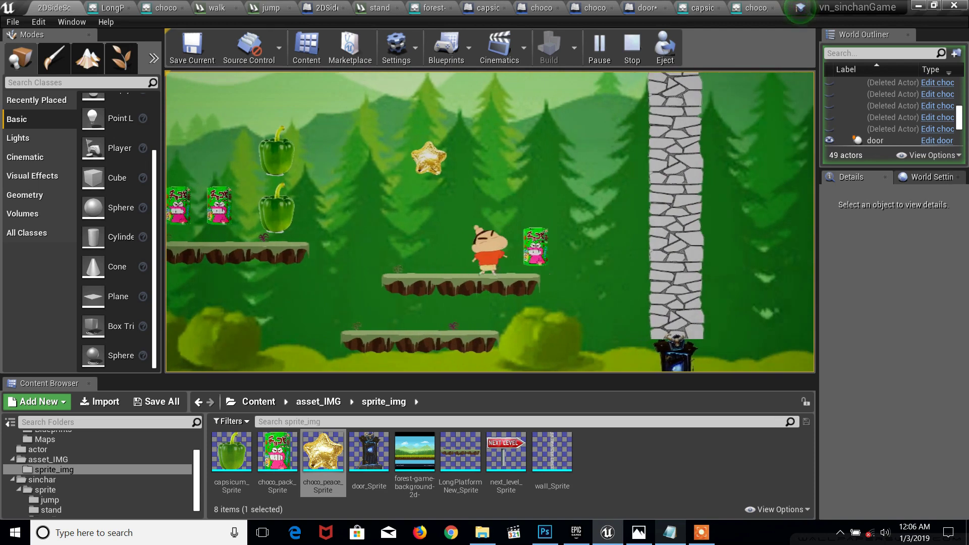
pyautogui.press('space')
pyautogui.press('Left')
pyautogui.press('Left')
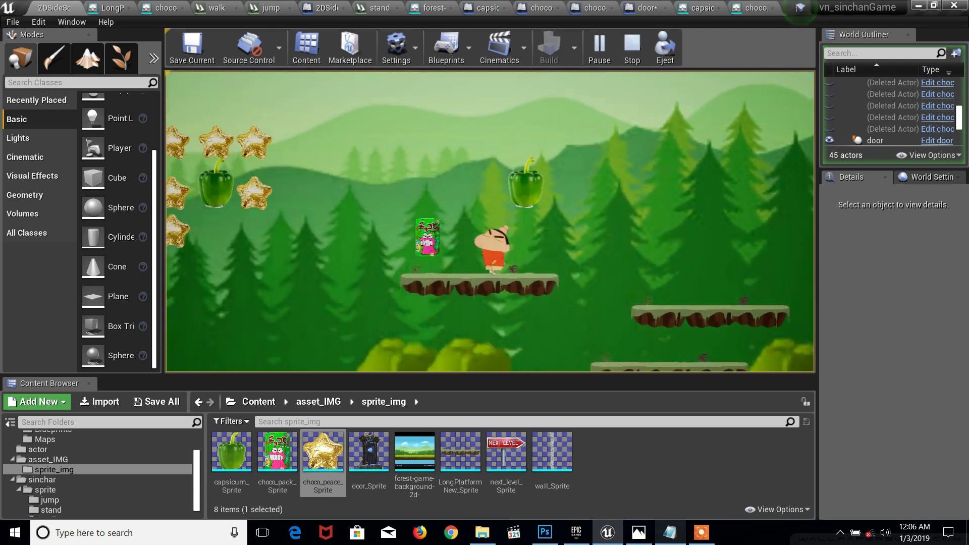
pyautogui.press('Left')
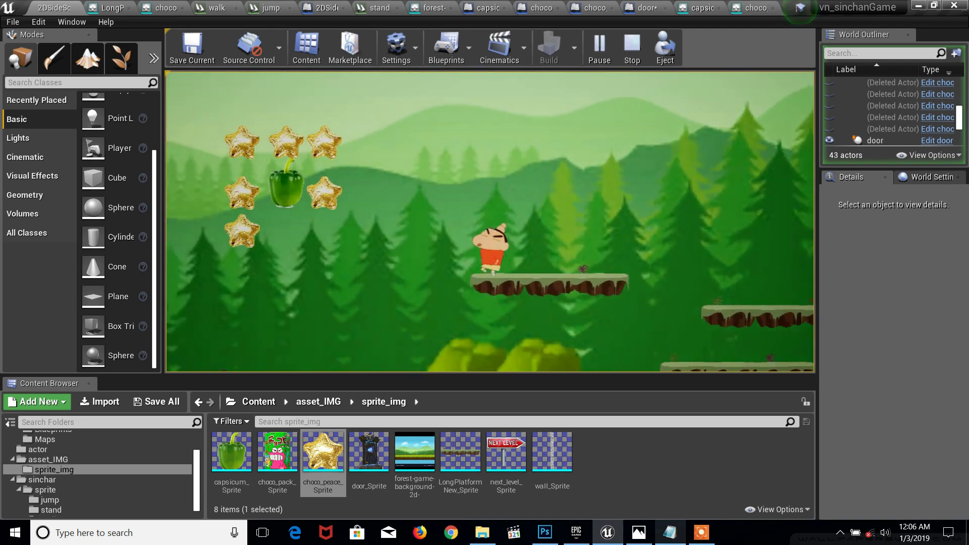
pyautogui.press('space')
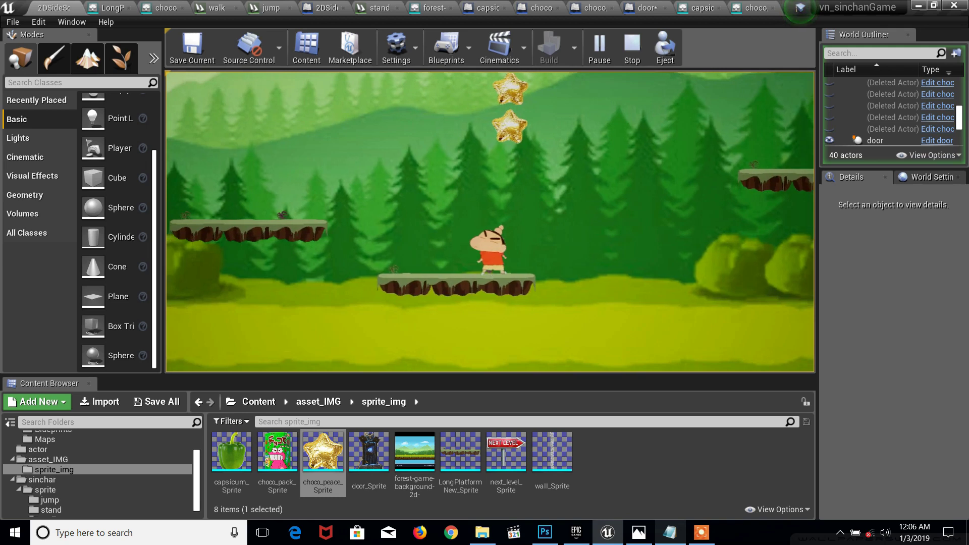
pyautogui.press('space')
pyautogui.press('Left')
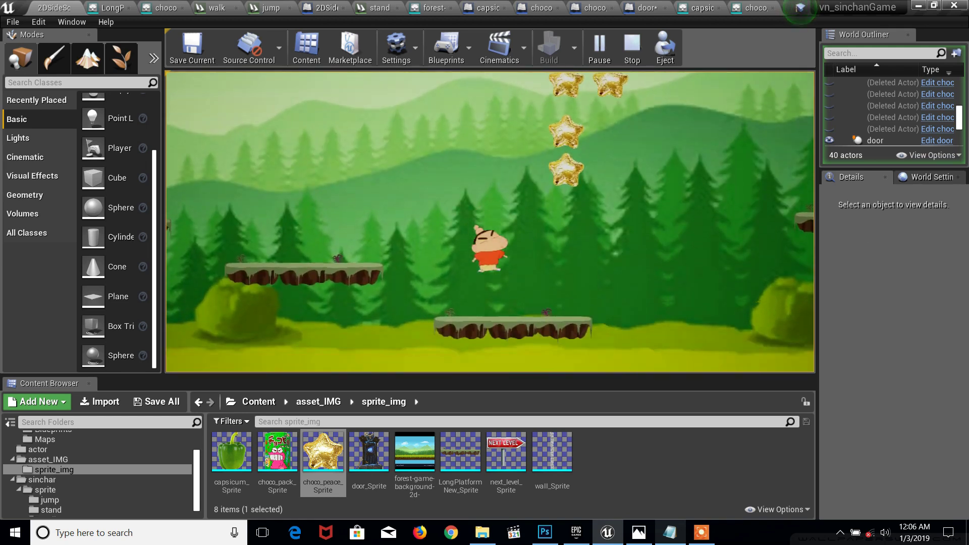
pyautogui.press('space')
pyautogui.press('Right')
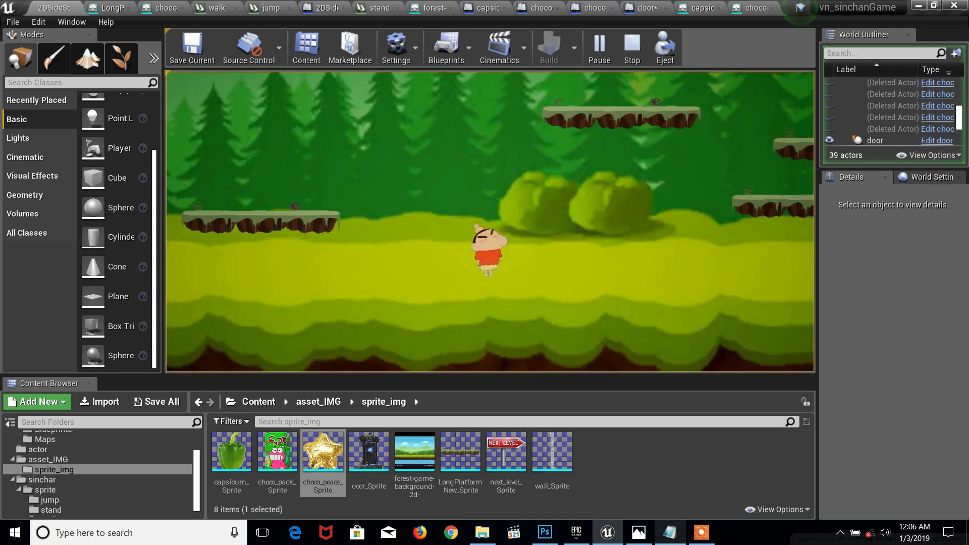
pyautogui.press('Escape')
# Select the door actor, then bring the Notepad tutorial list to the front
pyautogui.scroll(-1, 619, 219)
pyautogui.scroll(-3, 619, 218)
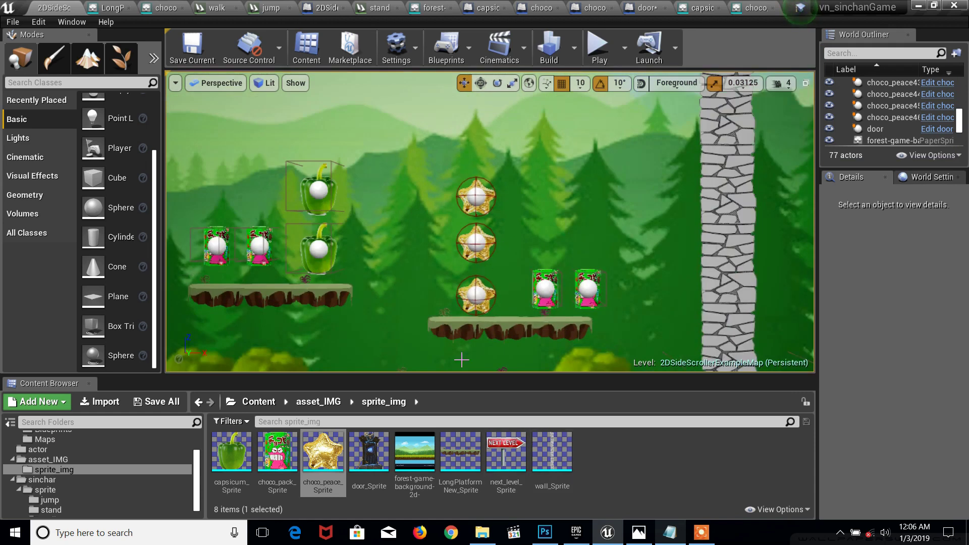
pyautogui.scroll(-2, 580, 320)
pyautogui.click(633, 344)
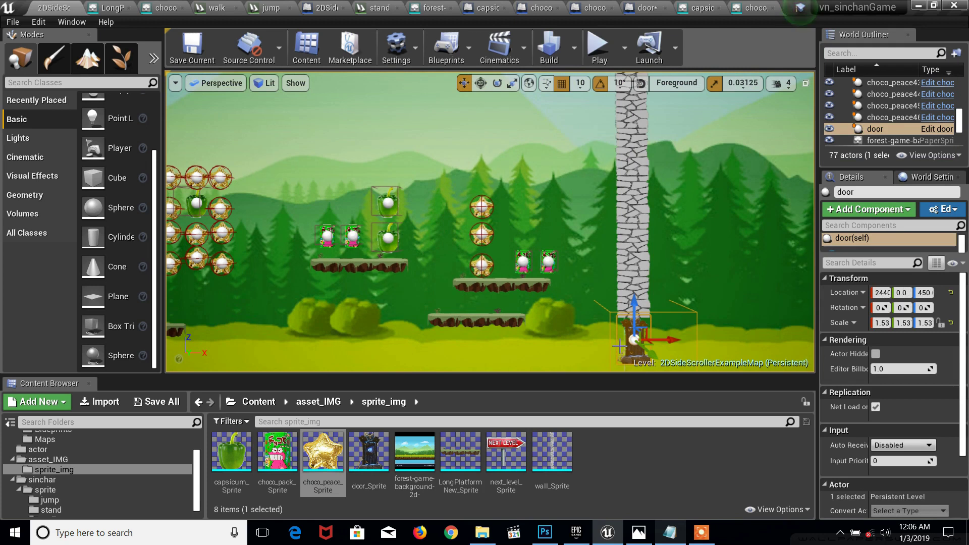
pyautogui.click(667, 533)
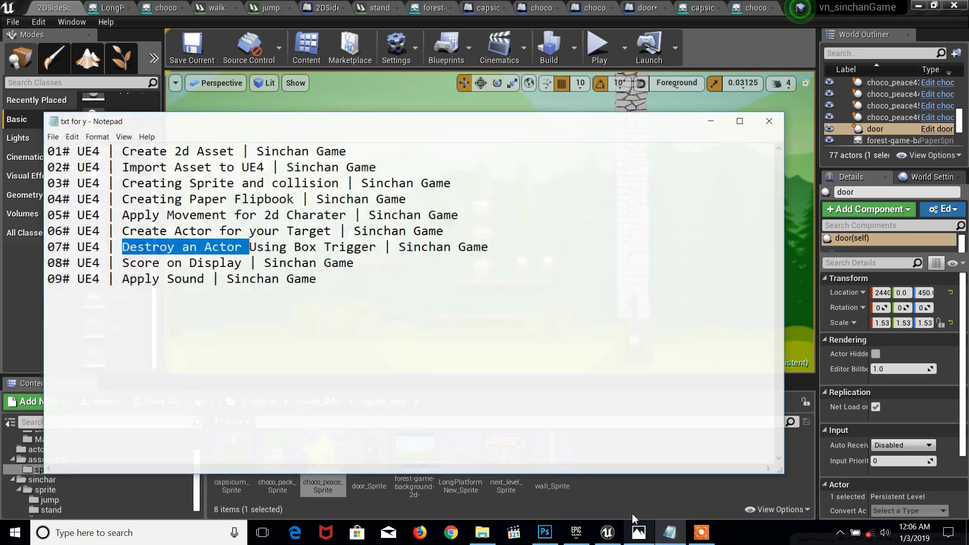
# Highlight 'Score on Display' on line 08 and move the Notepad window aside
pyautogui.moveTo(115, 258); pyautogui.dragTo(235, 258)
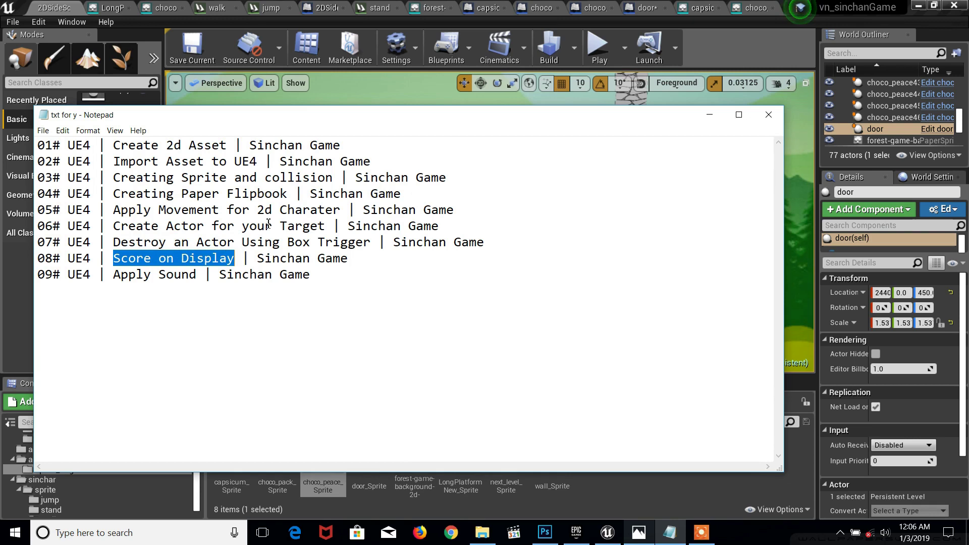
pyautogui.moveTo(313, 121); pyautogui.dragTo(483, 297)
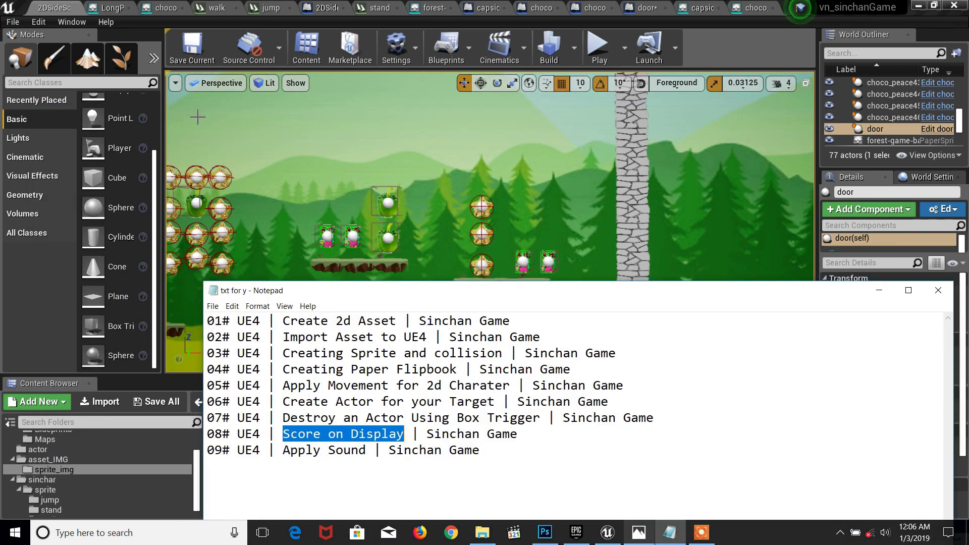